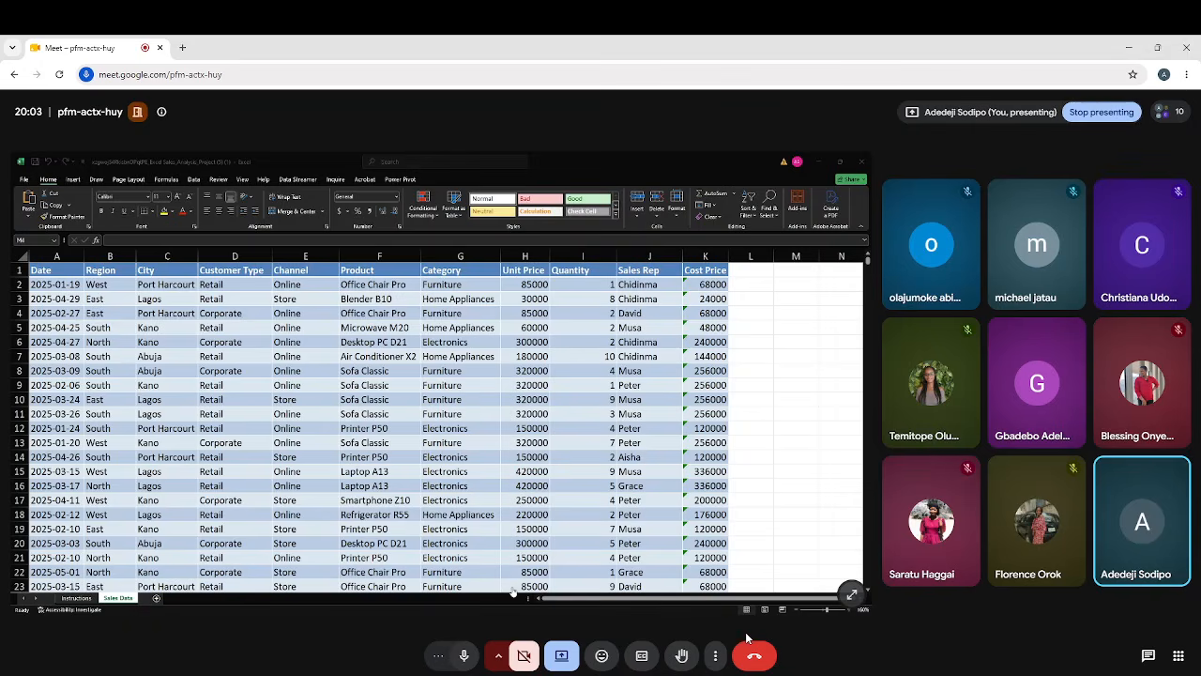
# Switch to the Excel sales workbook and add a "Revenue" column header in cell L1 of the Sales Data sheet.
pyautogui.click(833, 650)
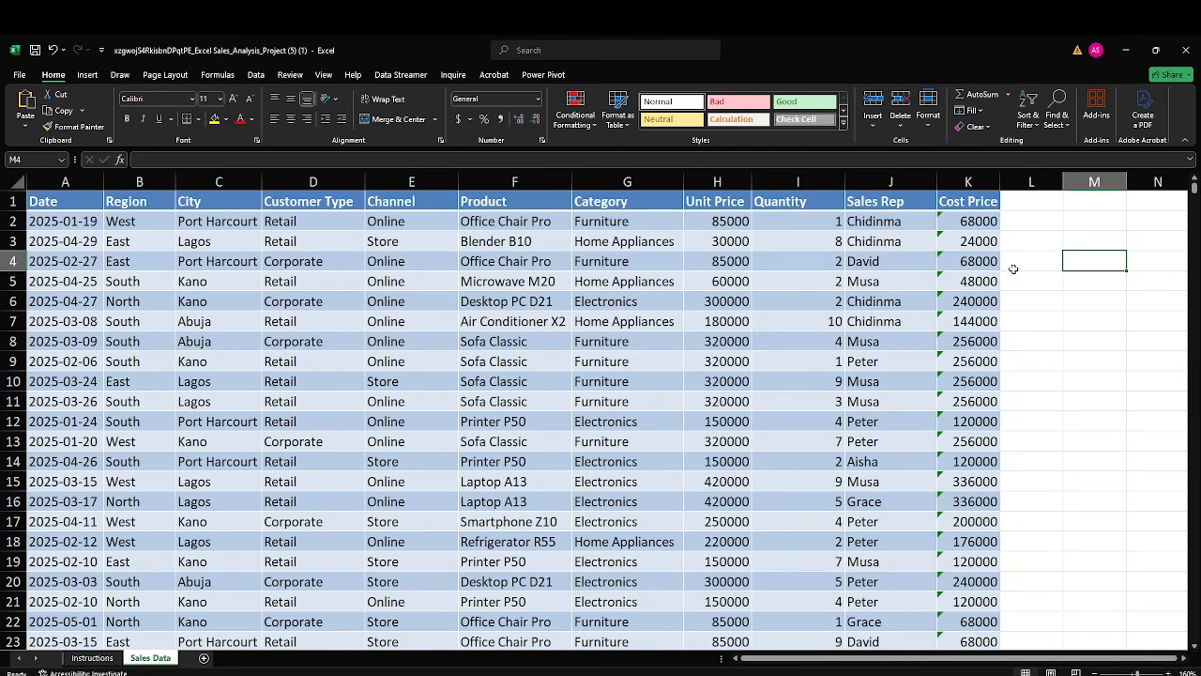
pyautogui.click(1038, 205)
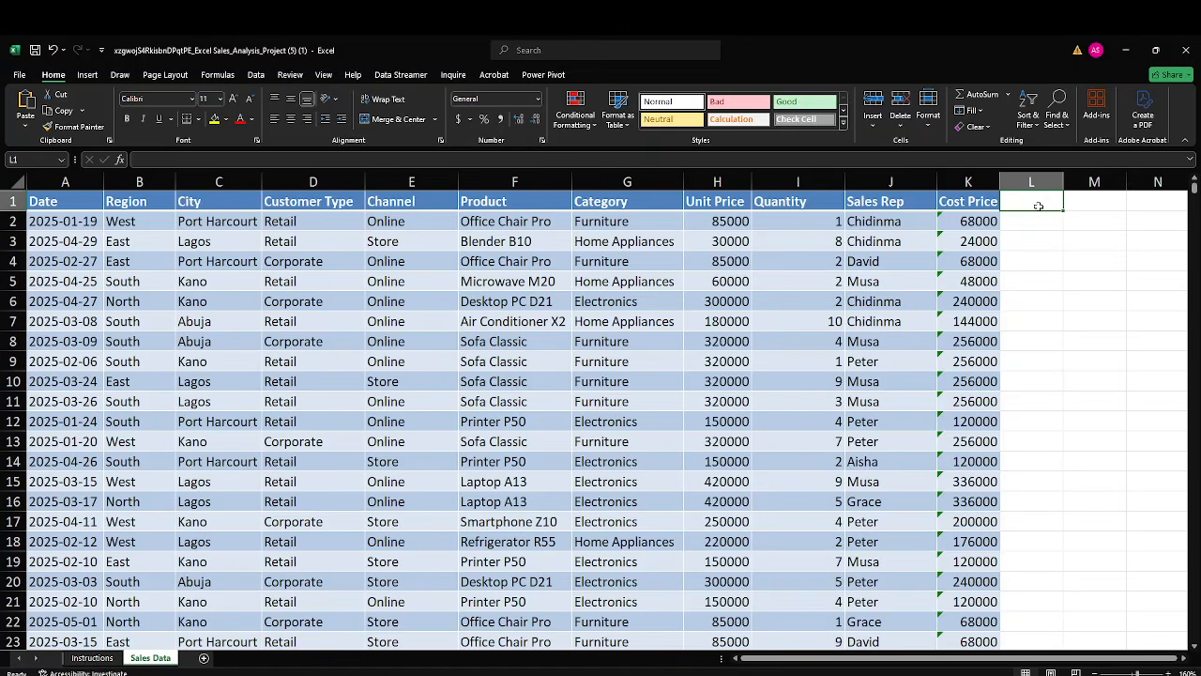
pyautogui.write('Re')
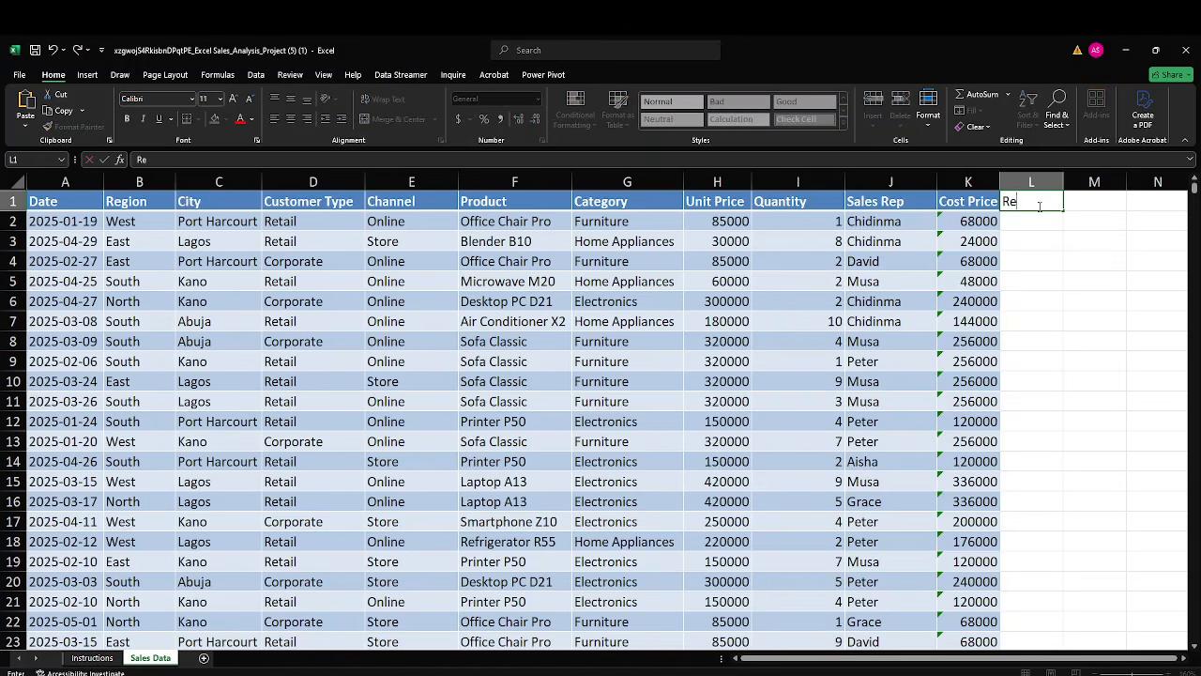
pyautogui.write('venue')
pyautogui.press('Return')
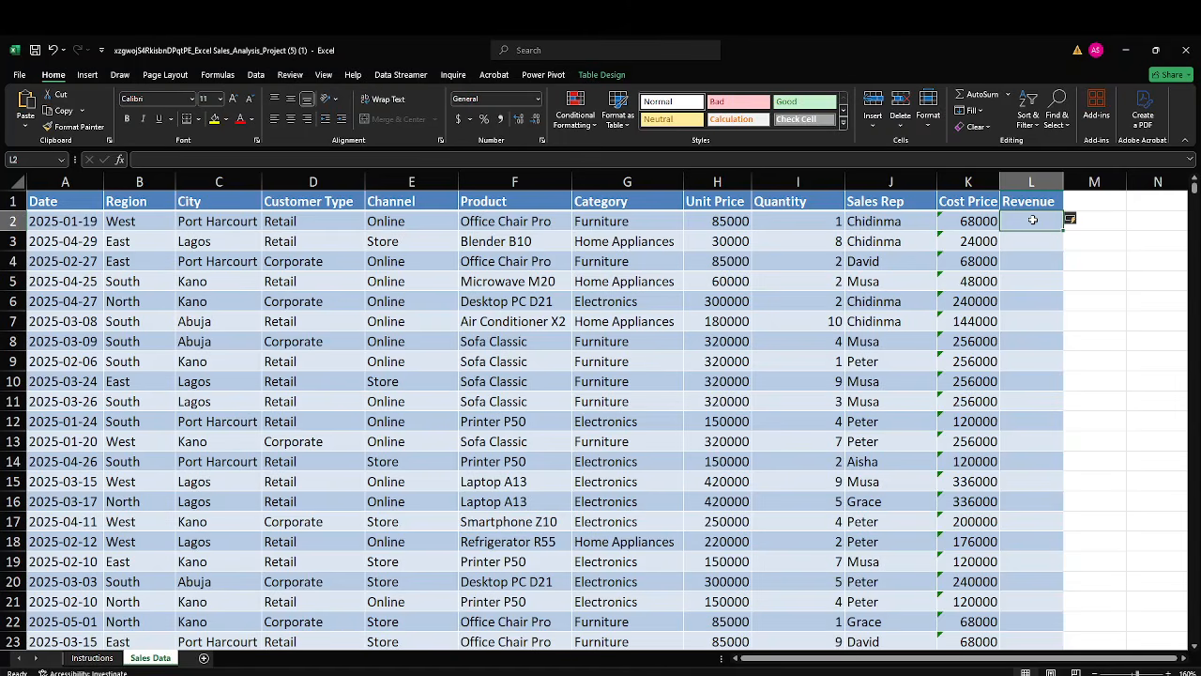
# Fill the Revenue column with a formula multiplying Unit Price by Quantity, entered in L2.
pyautogui.write('=')
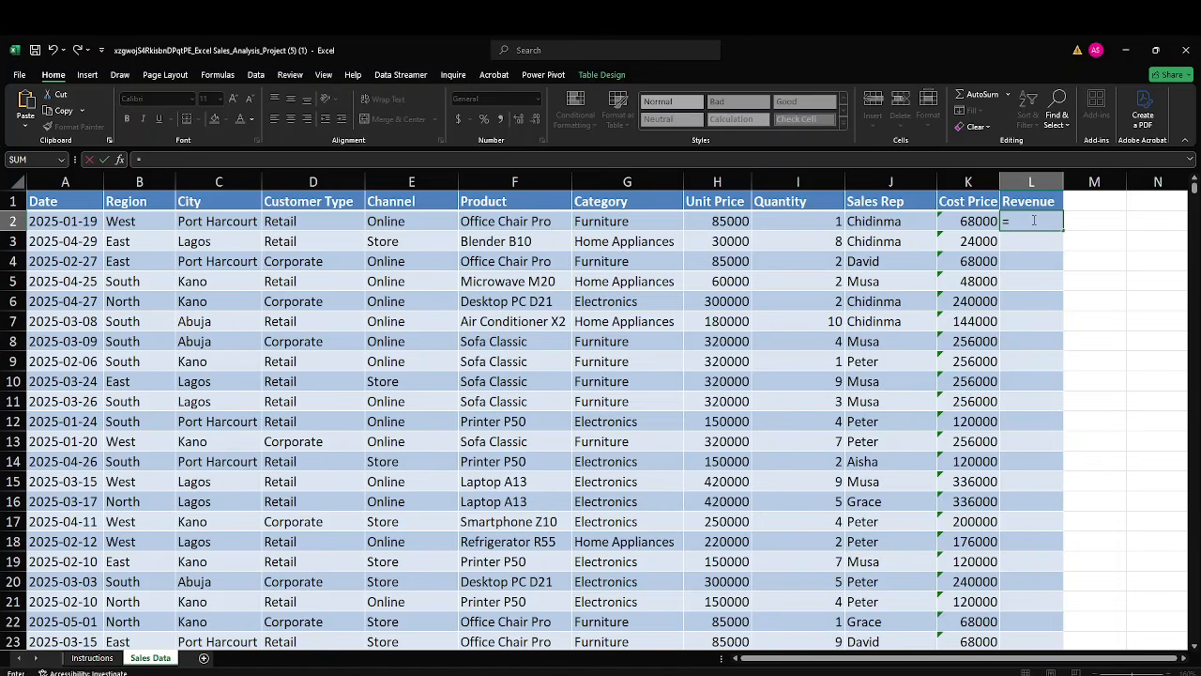
pyautogui.click(729, 219)
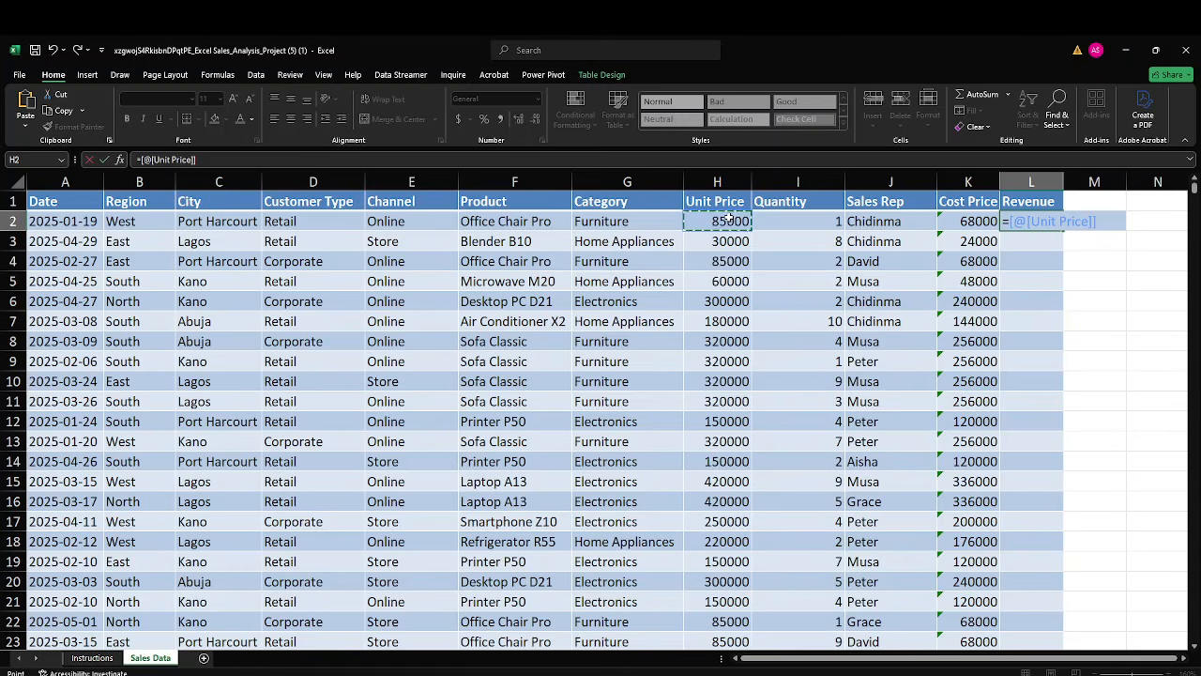
pyautogui.write('*')
pyautogui.click(798, 219)
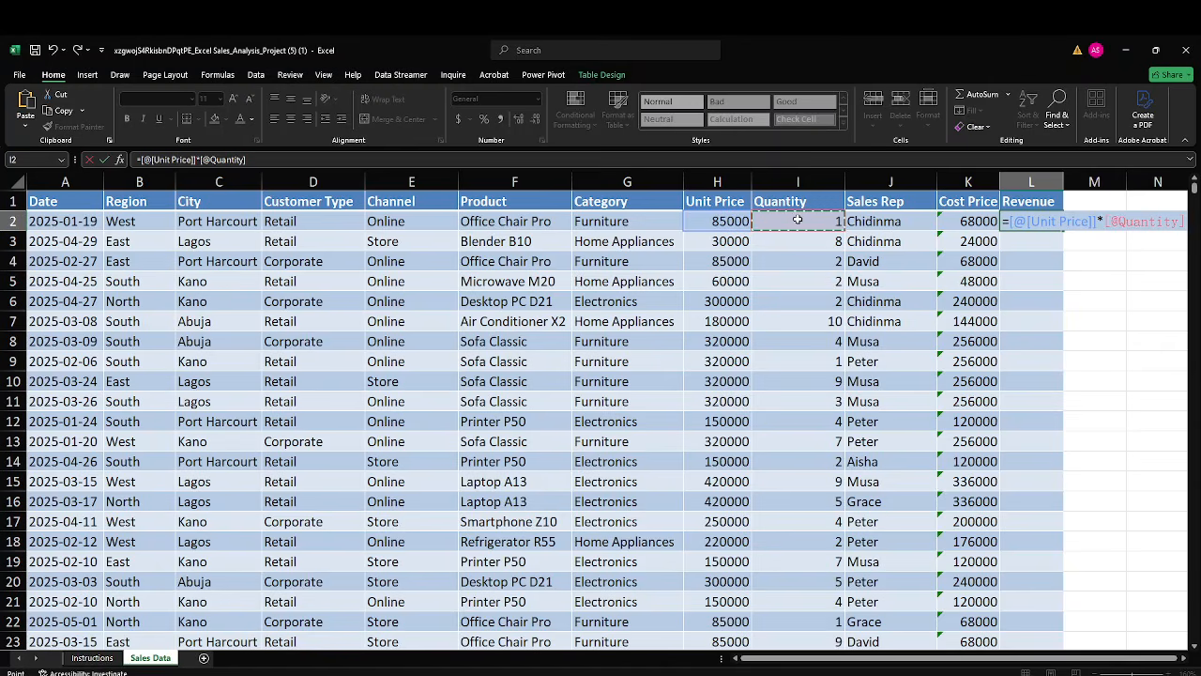
pyautogui.press('Return')
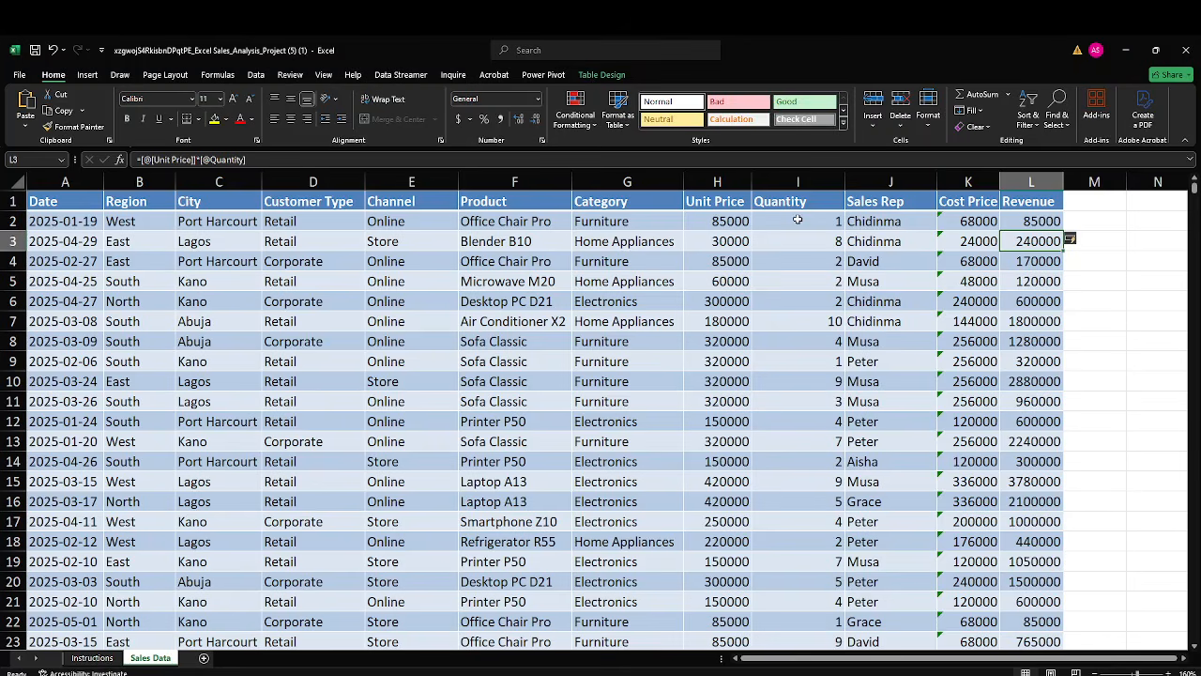
# Add a "COGS" column in M and calculate it as Cost Price multiplied by Quantity.
pyautogui.click(1093, 203)
pyautogui.write('COGS')
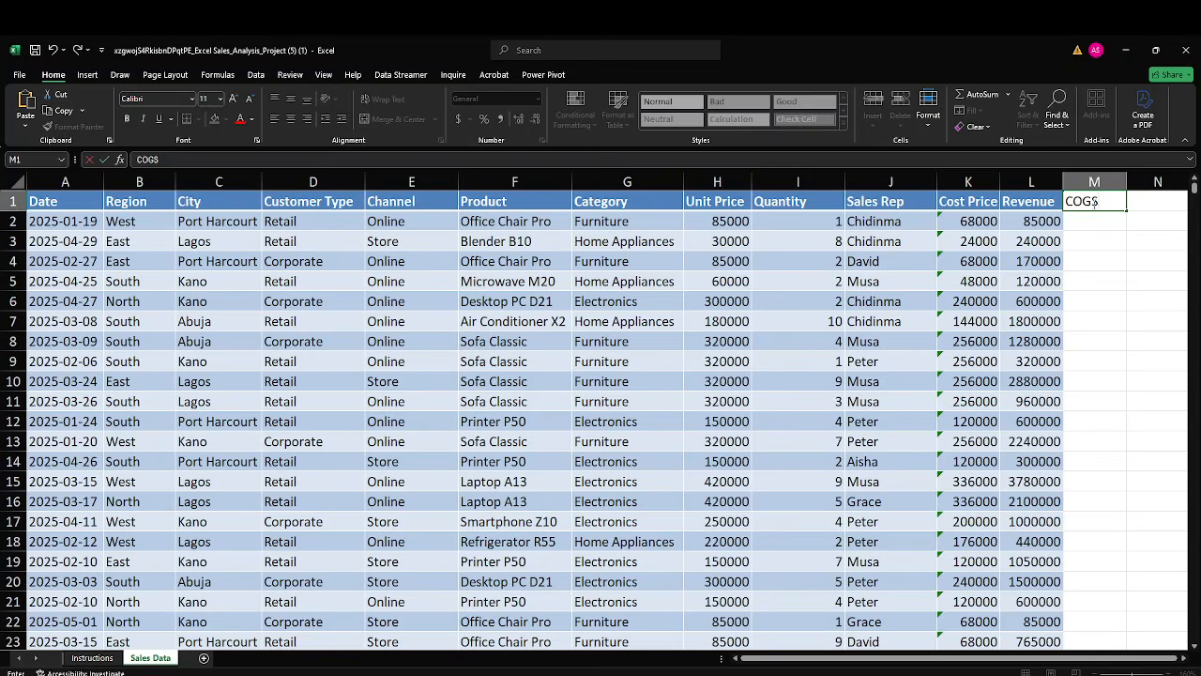
pyautogui.press('Return')
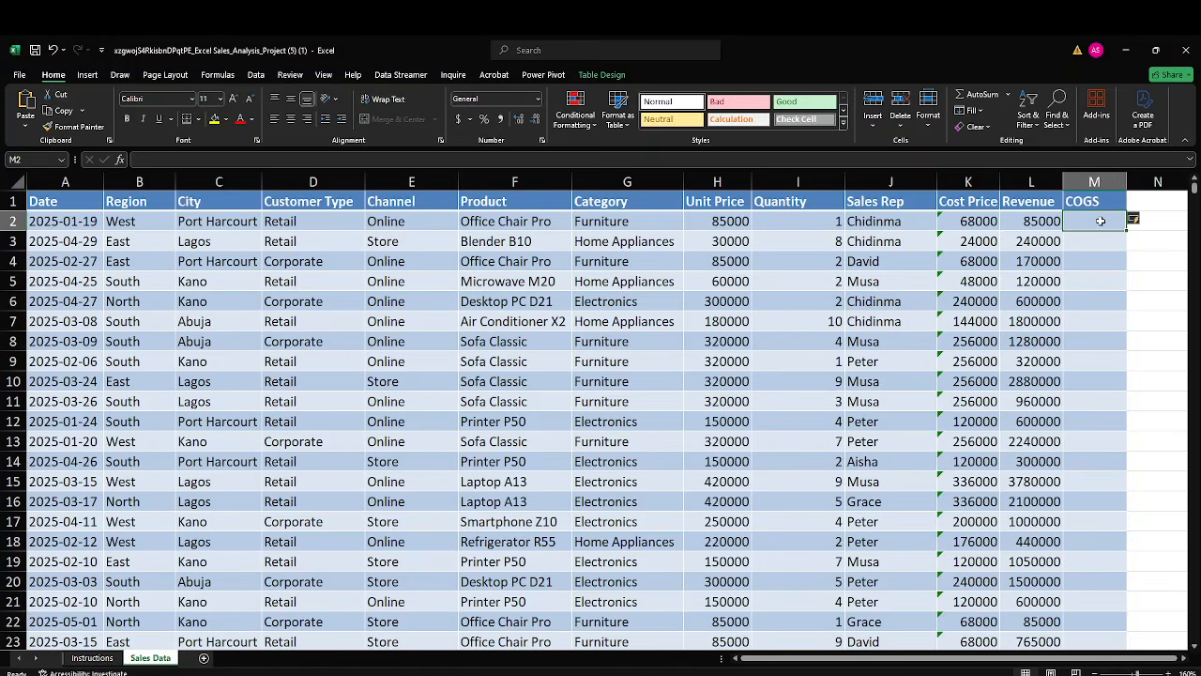
pyautogui.write('=')
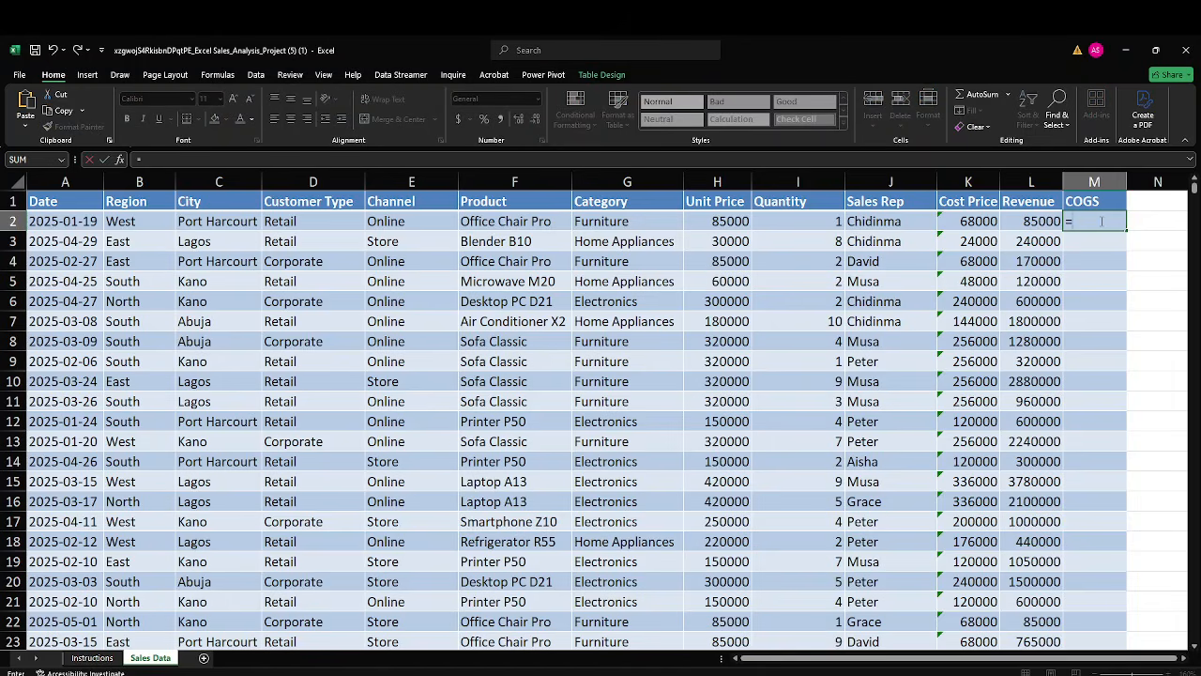
pyautogui.click(981, 221)
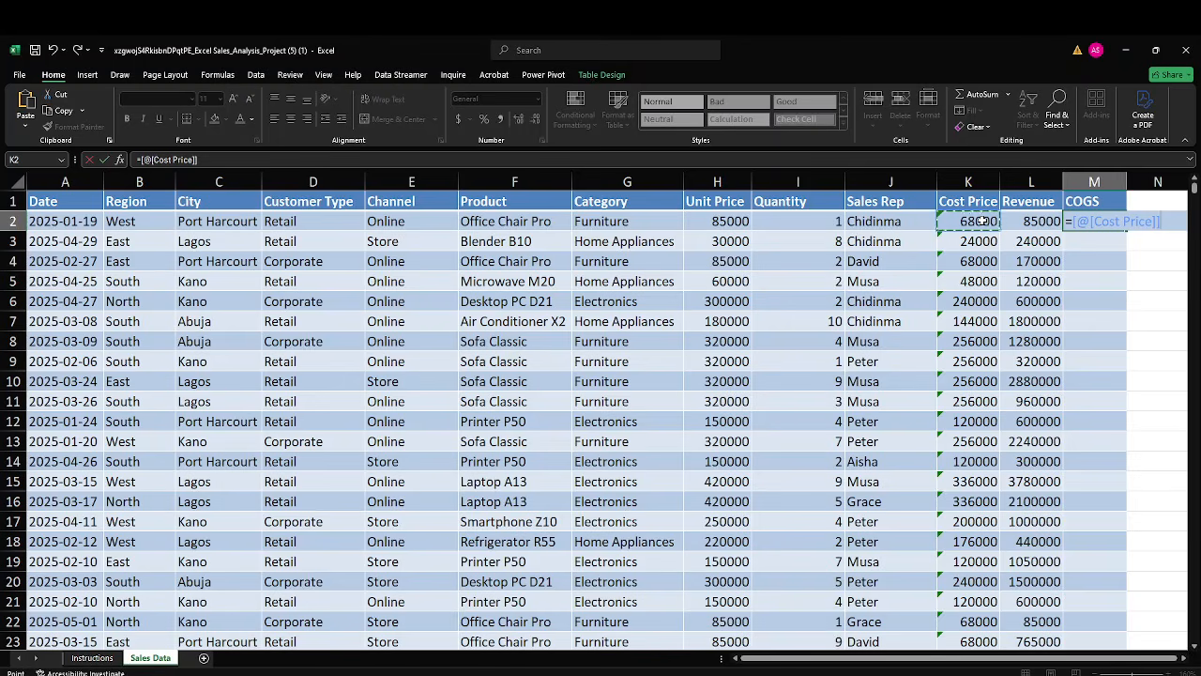
pyautogui.write('*')
pyautogui.click(799, 220)
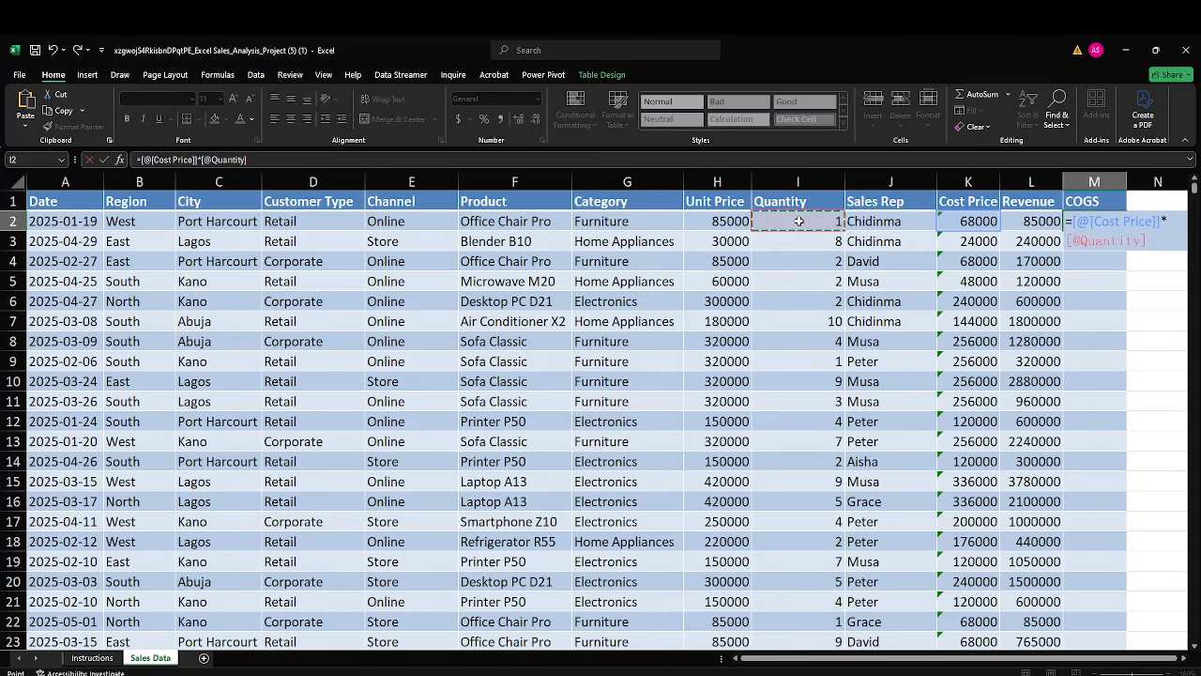
pyautogui.press('Return')
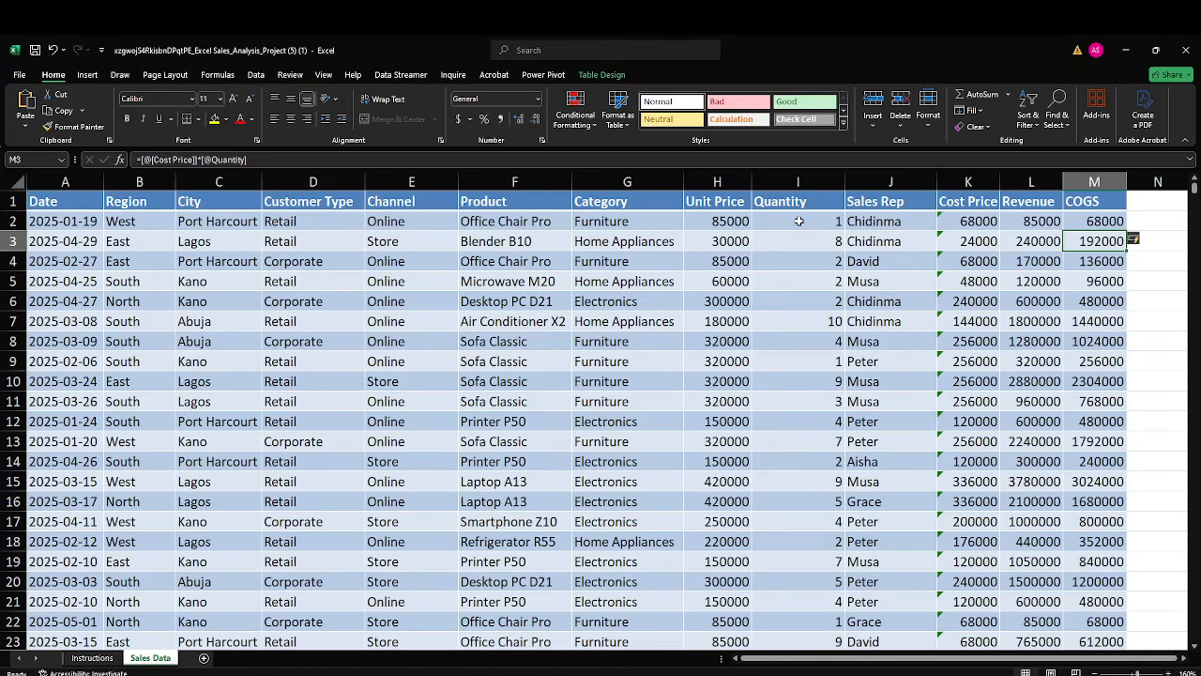
# Add a "Profit" column in N and calculate it as Revenue minus COGS.
pyautogui.click(1155, 207)
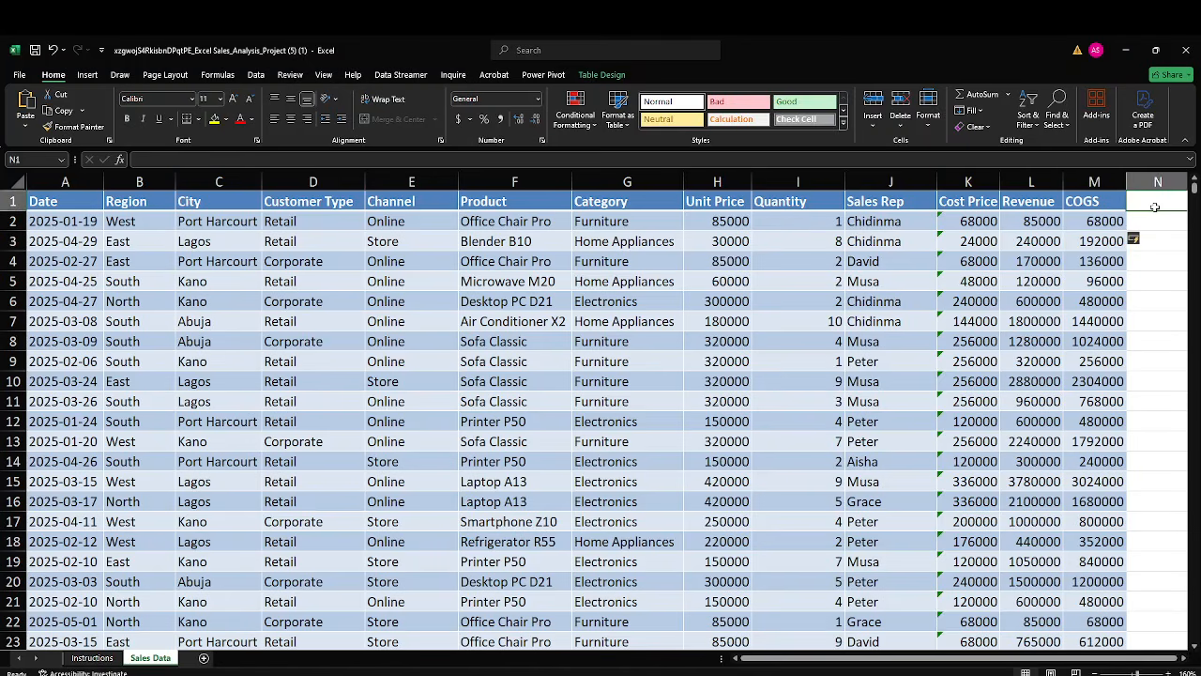
pyautogui.write('Profit')
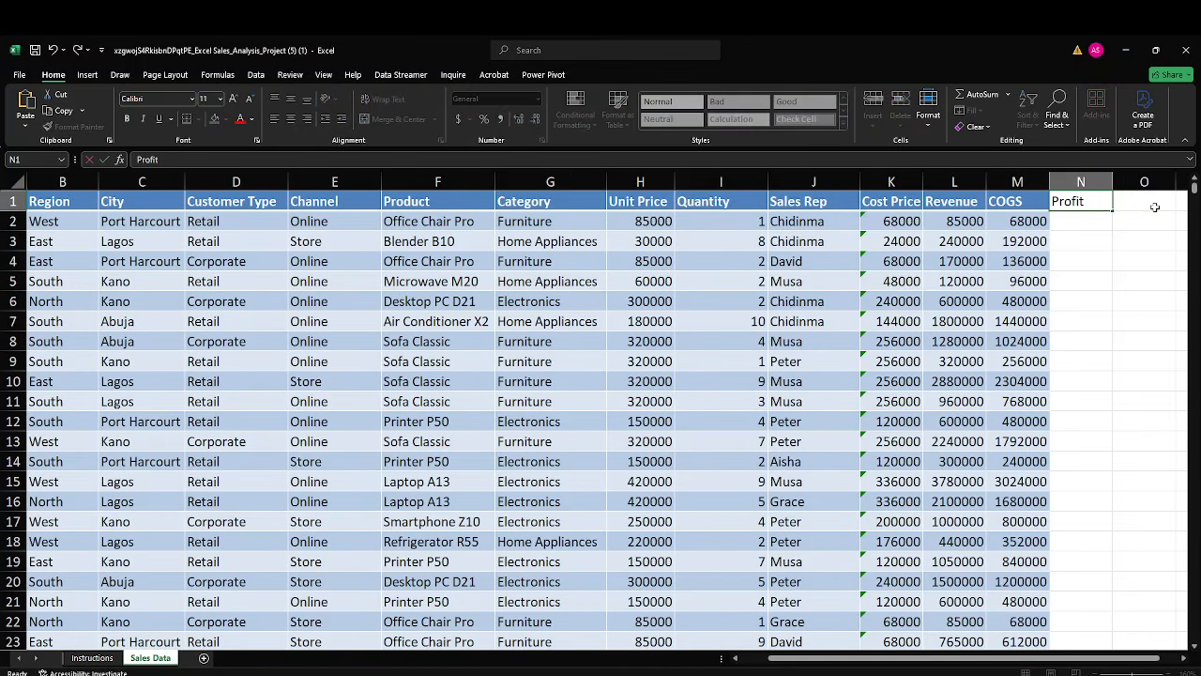
pyautogui.press('Return')
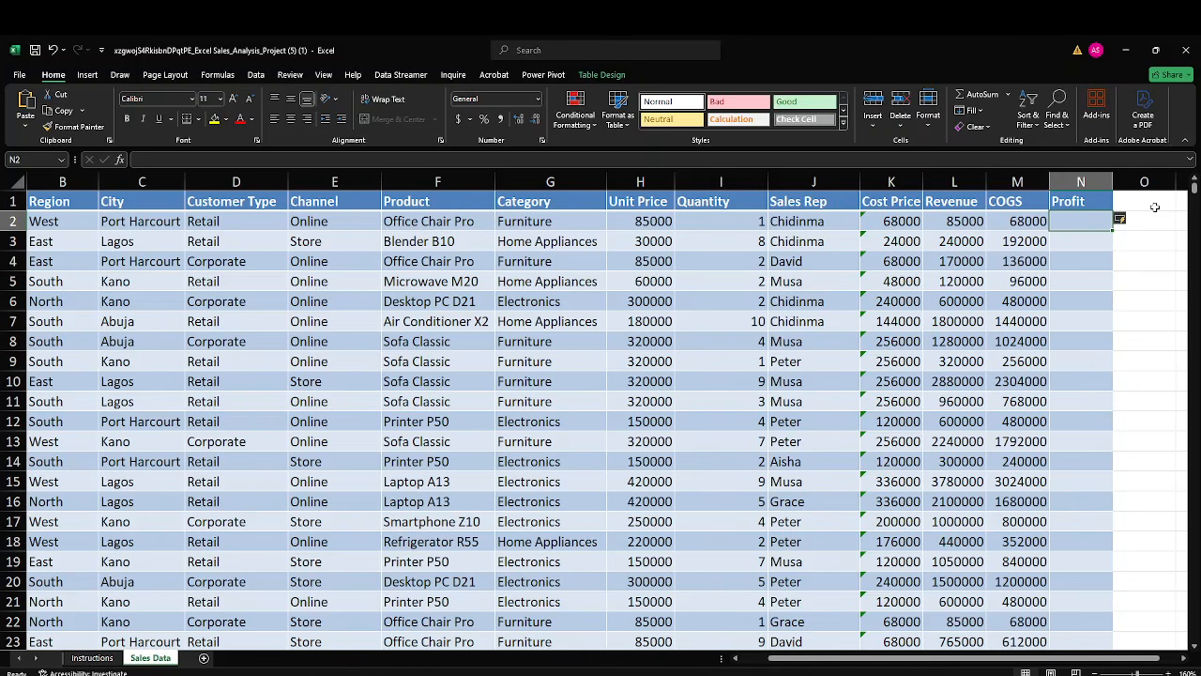
pyautogui.write('=')
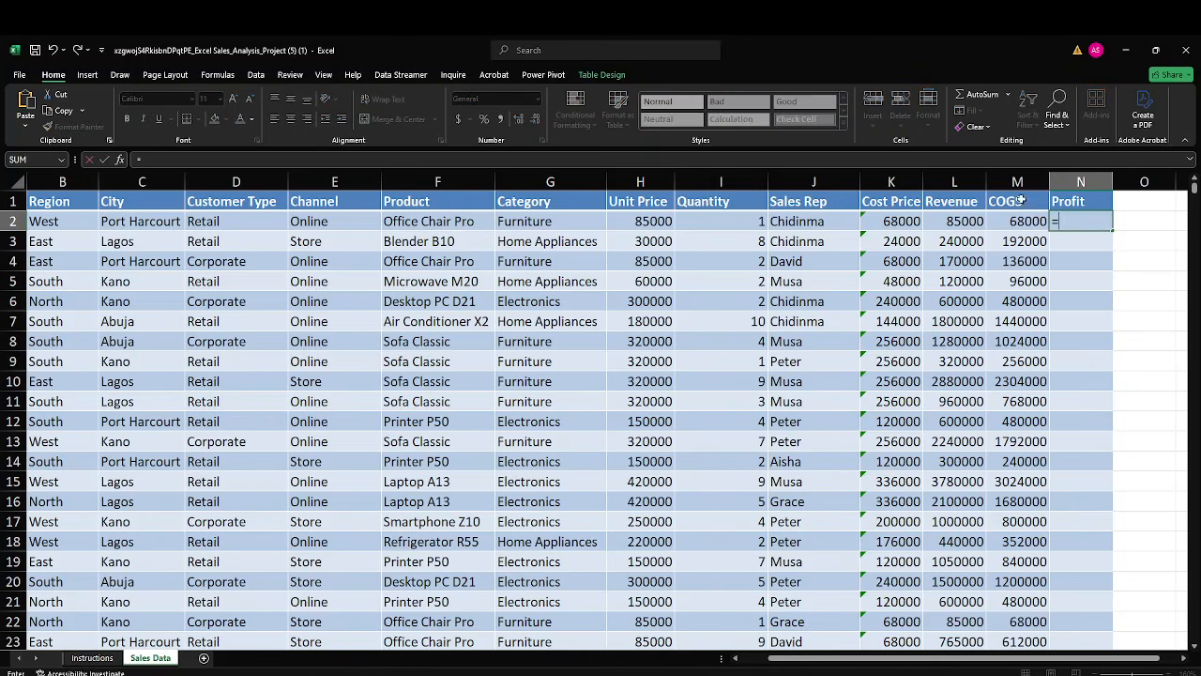
pyautogui.click(967, 221)
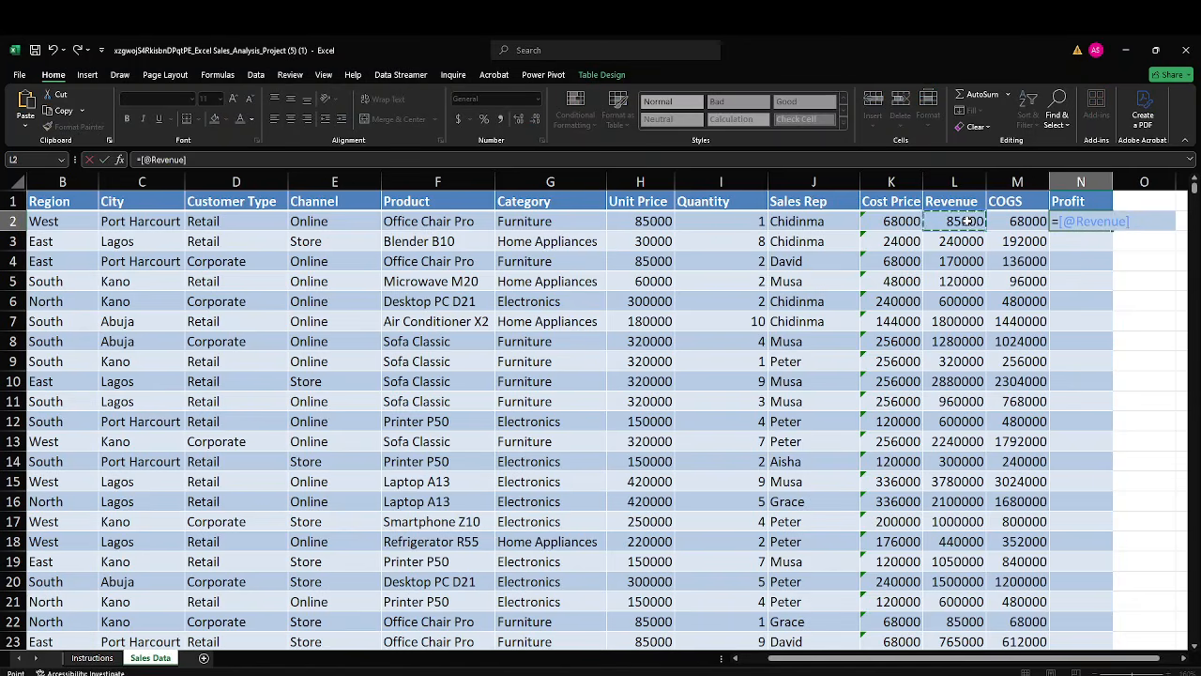
pyautogui.write('-')
pyautogui.click(1021, 222)
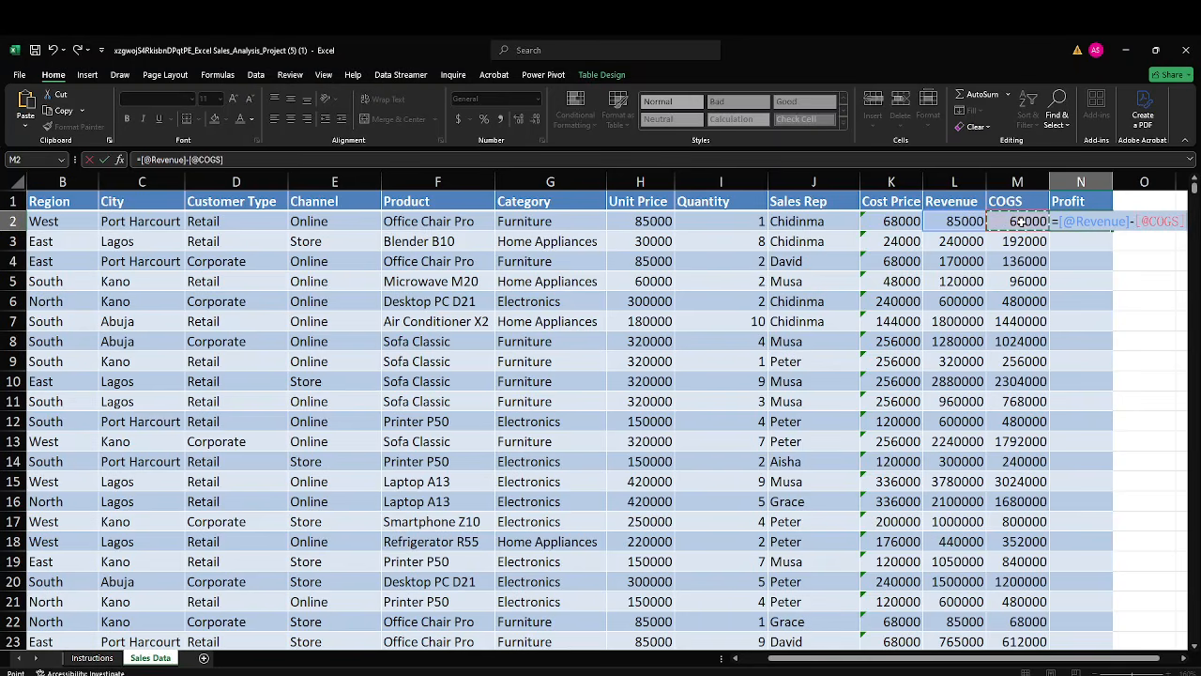
pyautogui.press('Return')
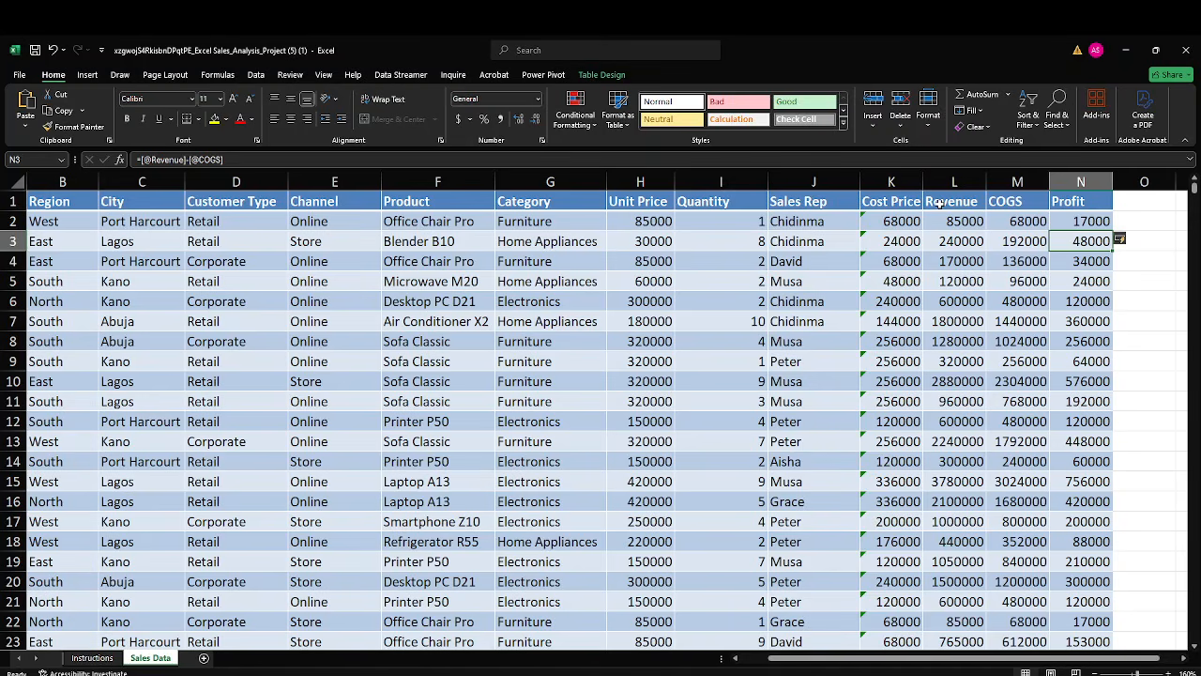
# Apply a black fill to the Revenue, COGS and Profit header cells L1:N1.
pyautogui.moveTo(939, 204); pyautogui.dragTo(1053, 206)
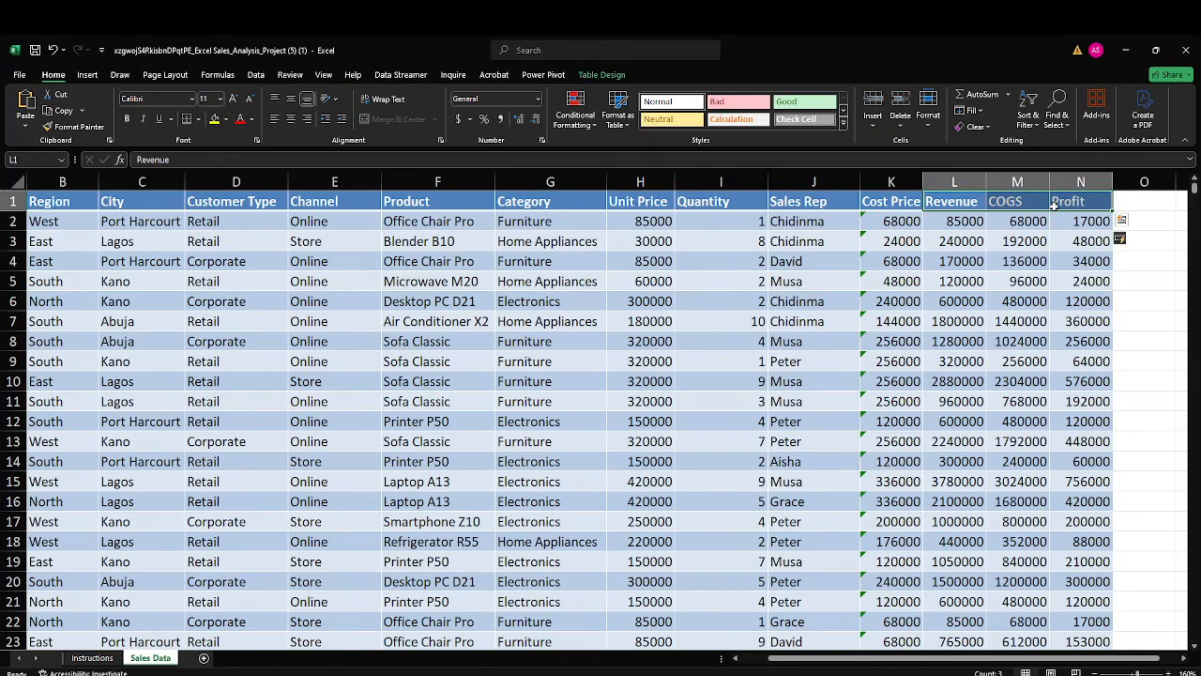
pyautogui.click(226, 120)
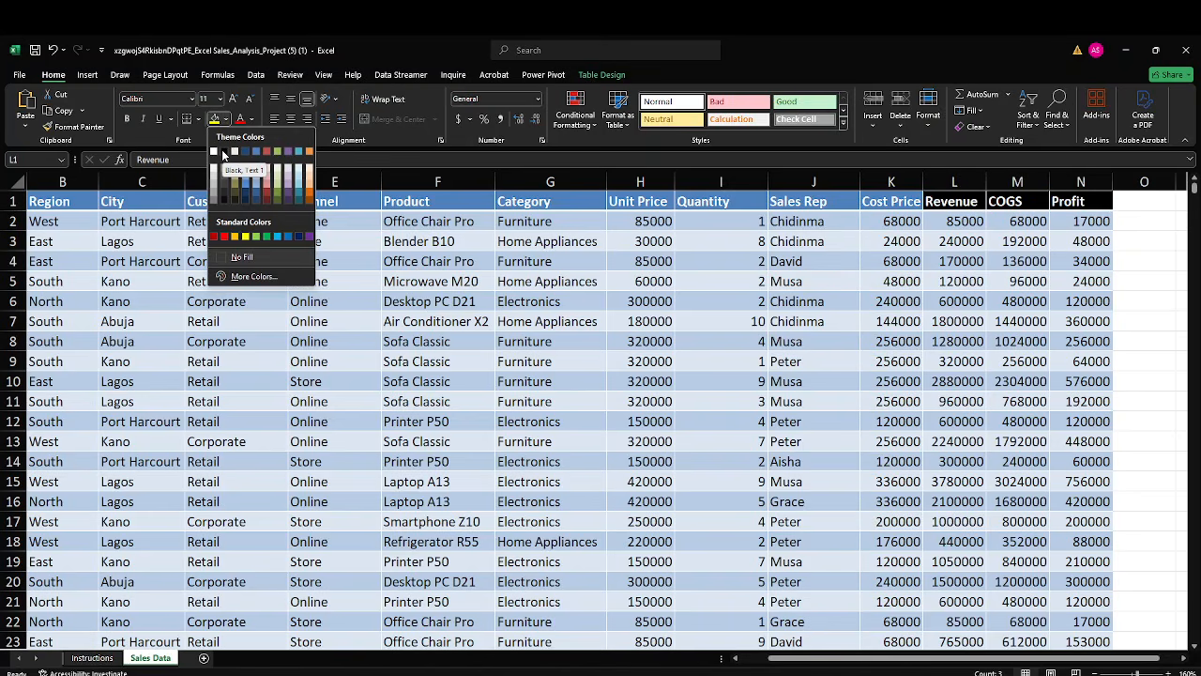
pyautogui.click(221, 150)
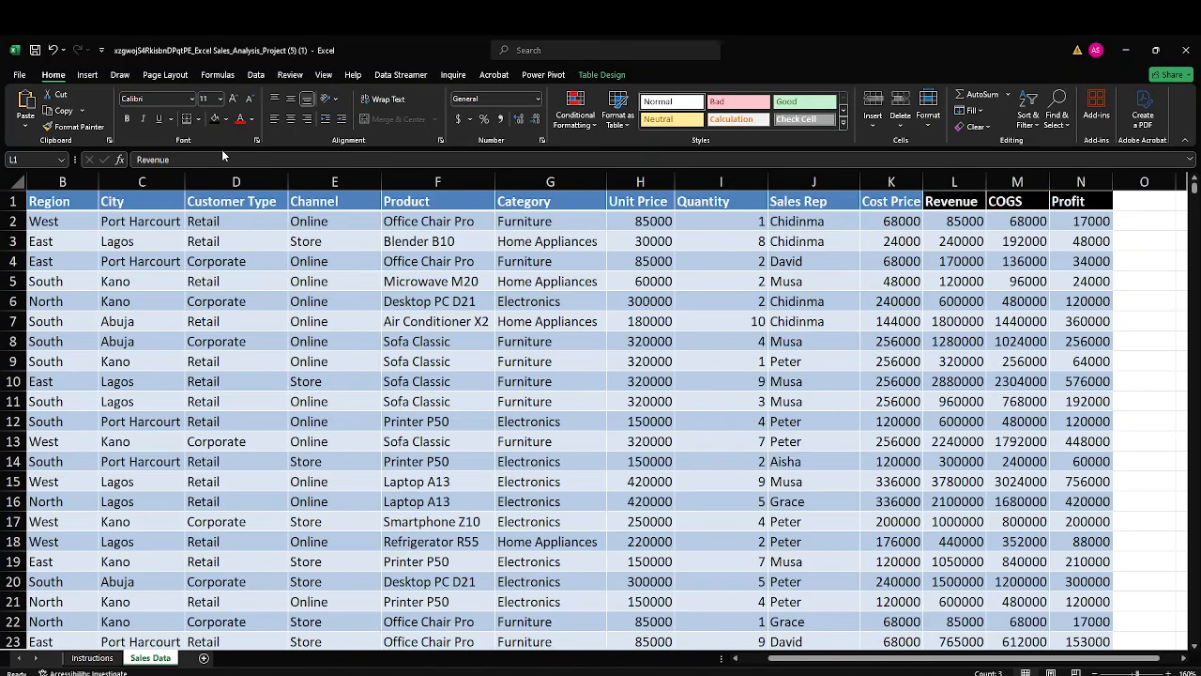
# Add a "Customers" column header in cell O1, beside the Profit header.
pyautogui.click(1133, 202)
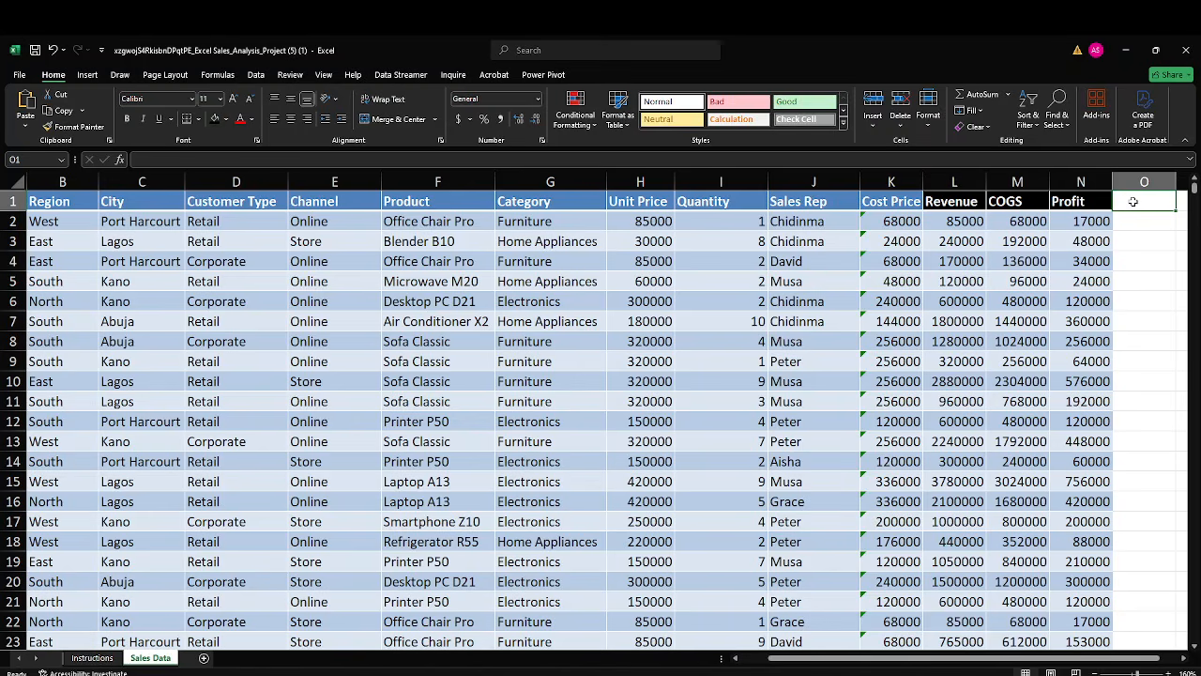
pyautogui.write('Cuto')
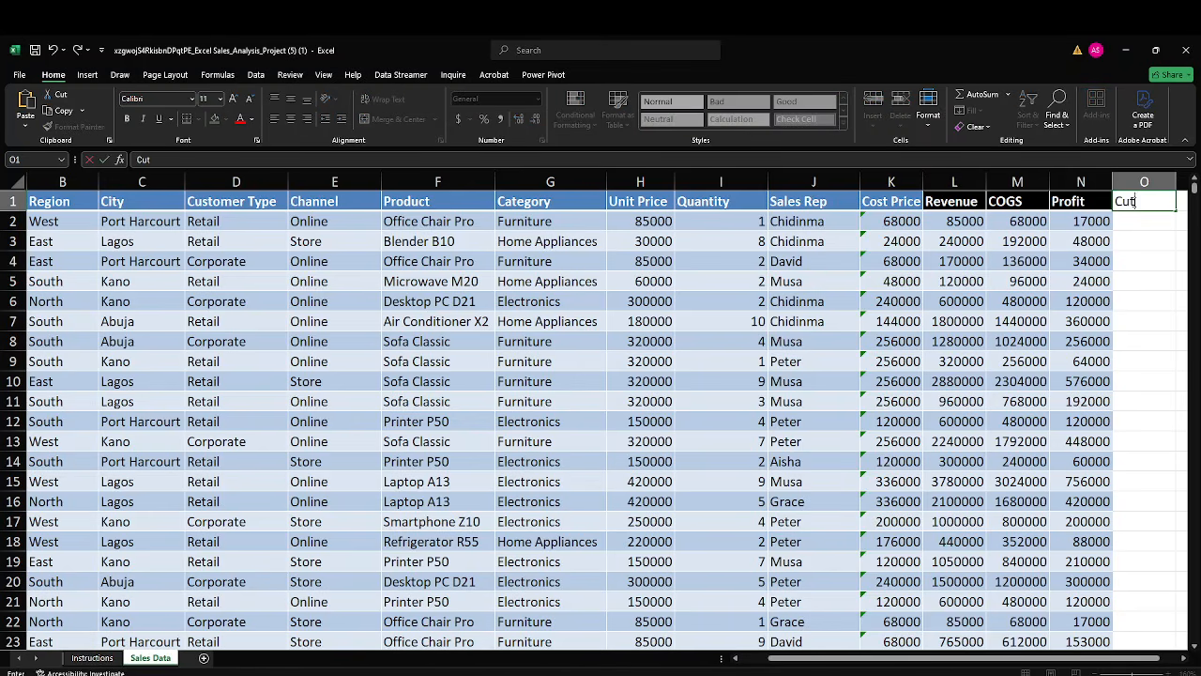
pyautogui.press('BackSpace')
pyautogui.press('BackSpace')
pyautogui.write('stomers')
pyautogui.press('Return')
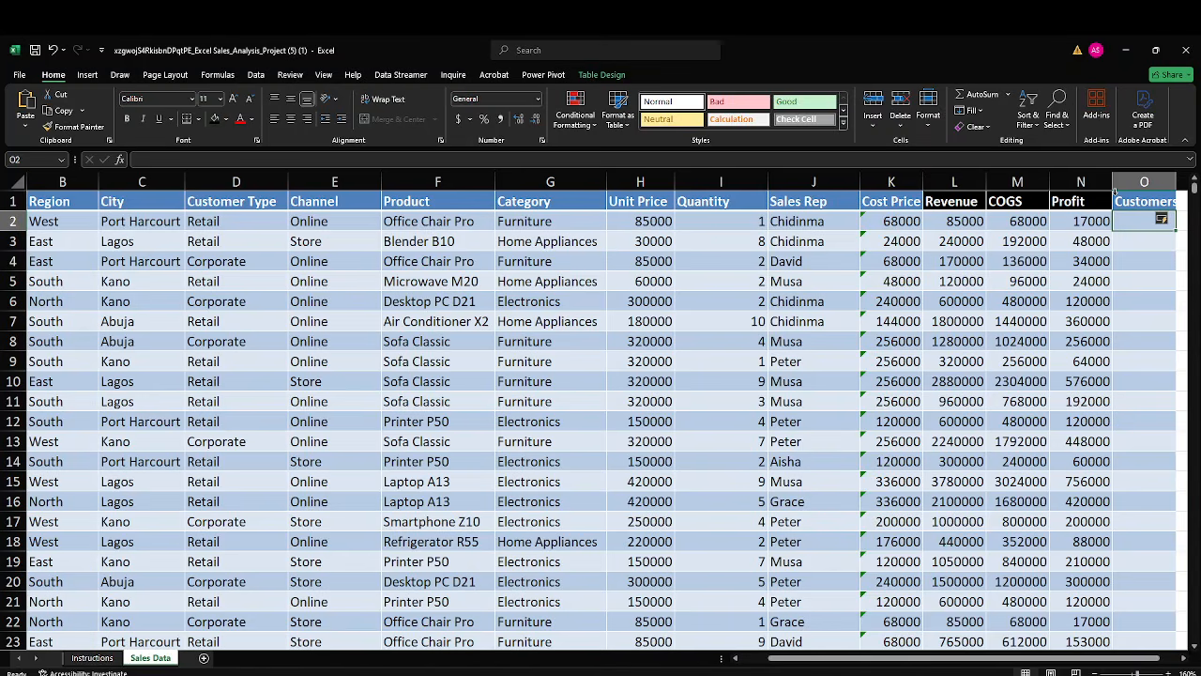
# Enter a COUNTA formula in O2 that counts all entries in the table's Date column.
pyautogui.write('=ount')
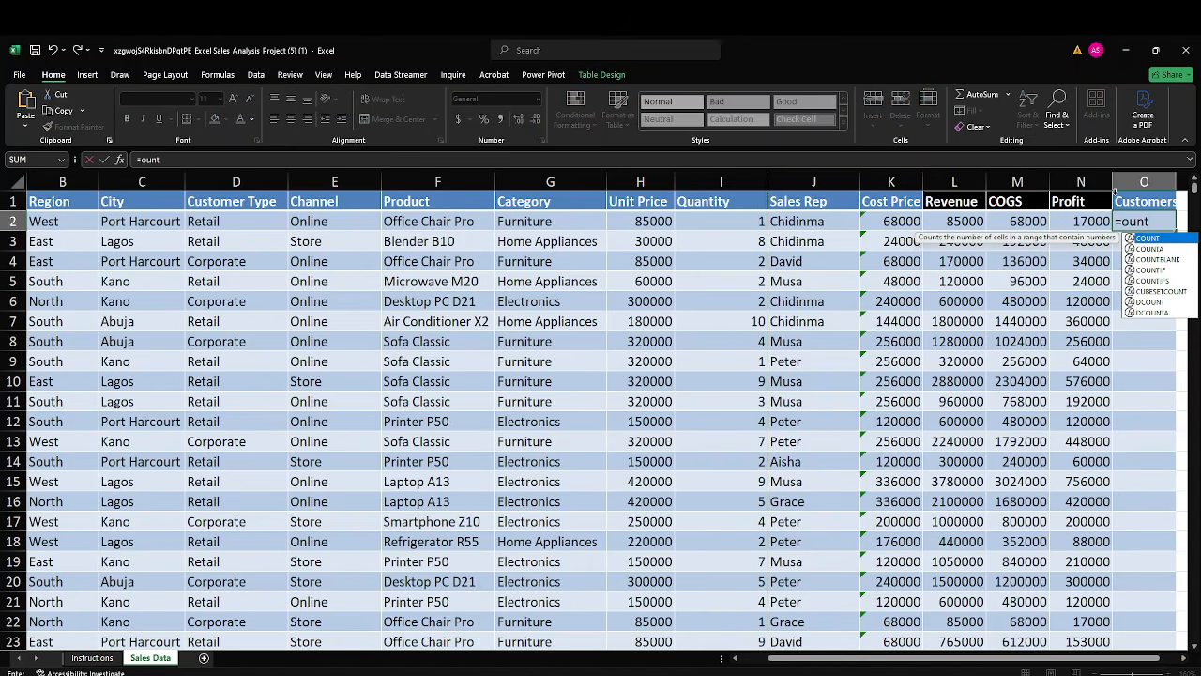
pyautogui.press('Down')
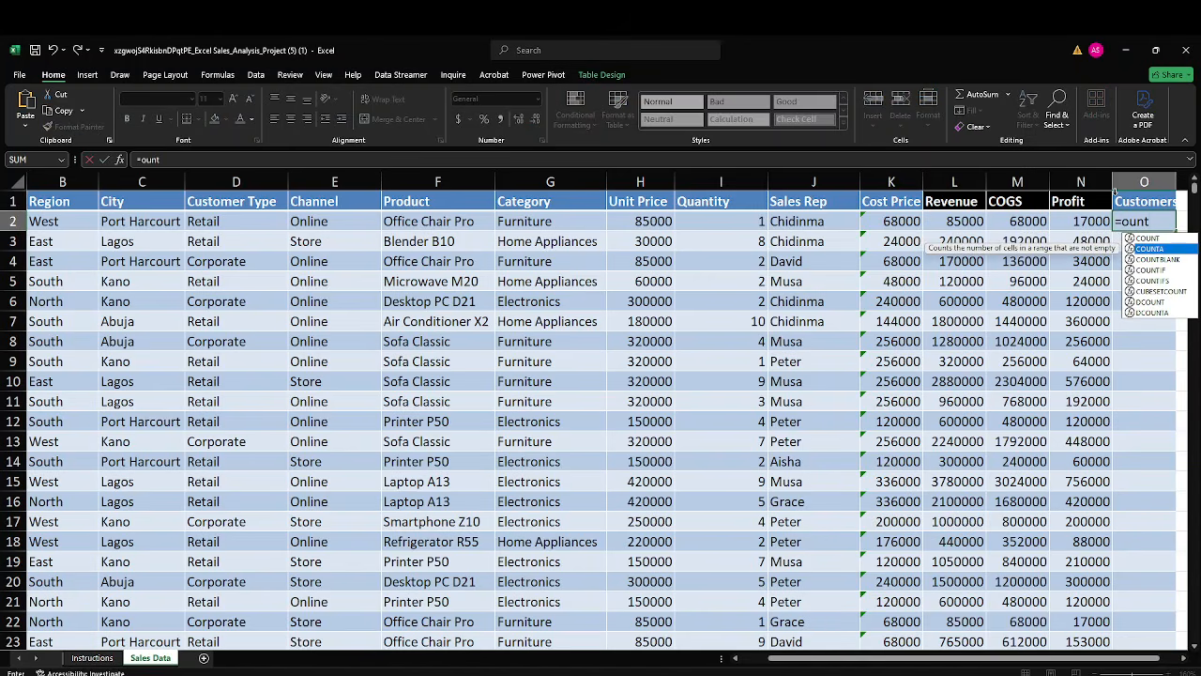
pyautogui.press('Tab')
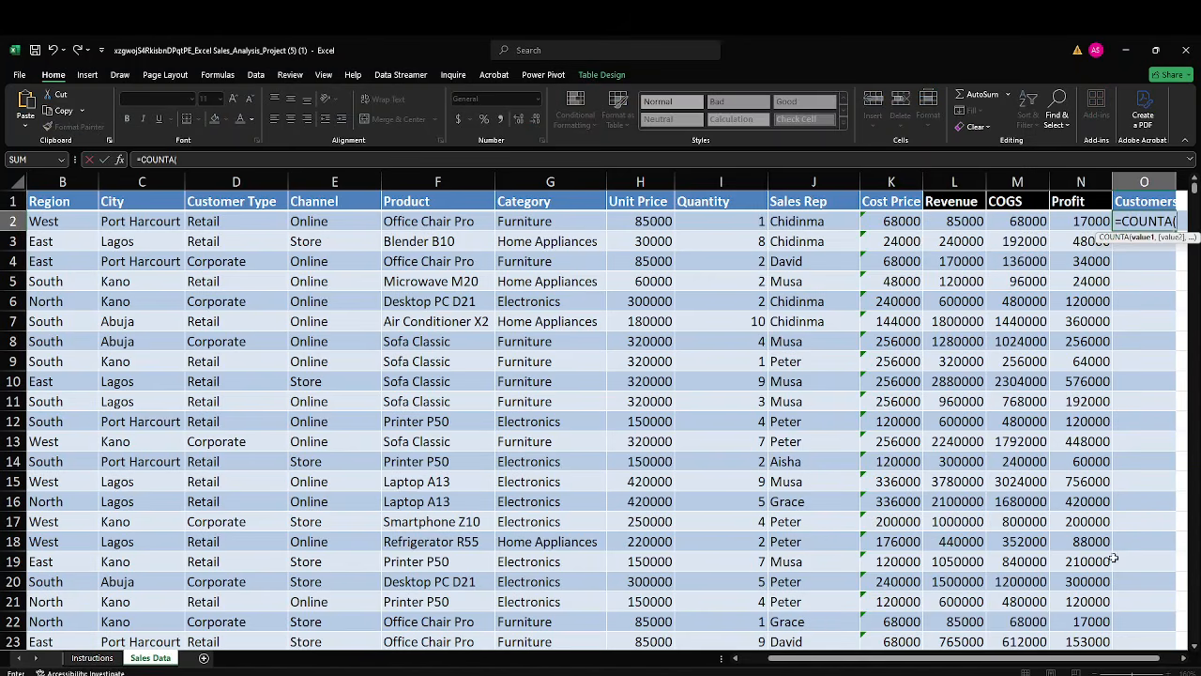
pyautogui.hscroll(-2, 892, 660)
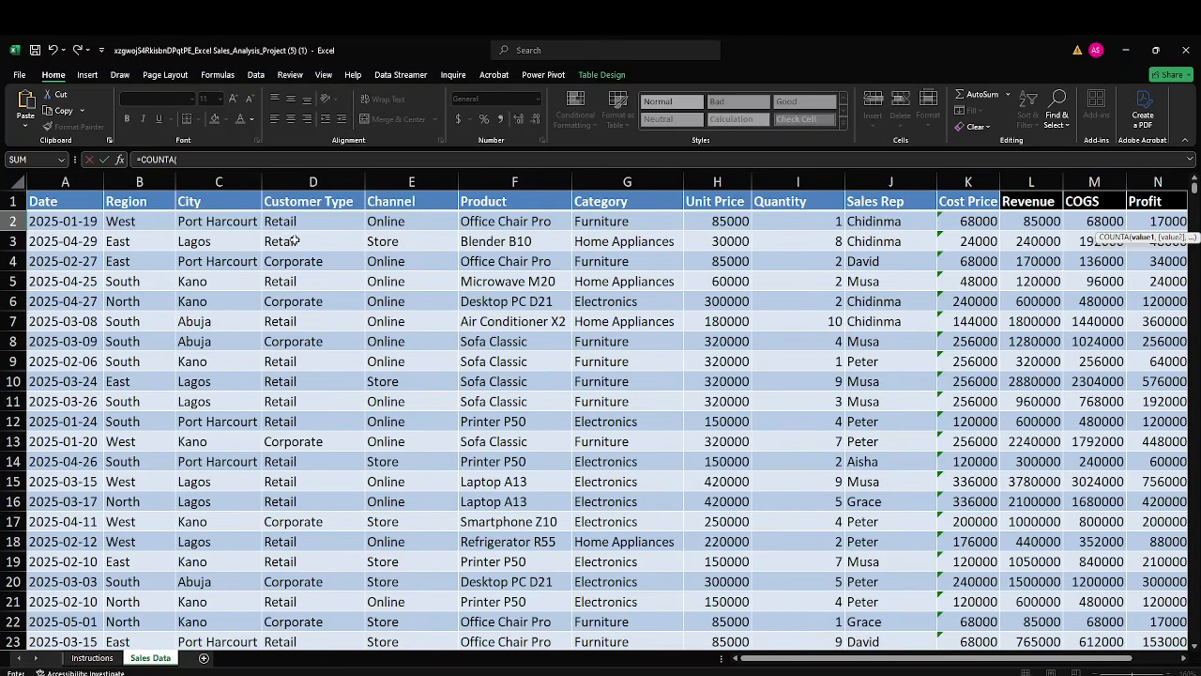
pyautogui.click(73, 221)
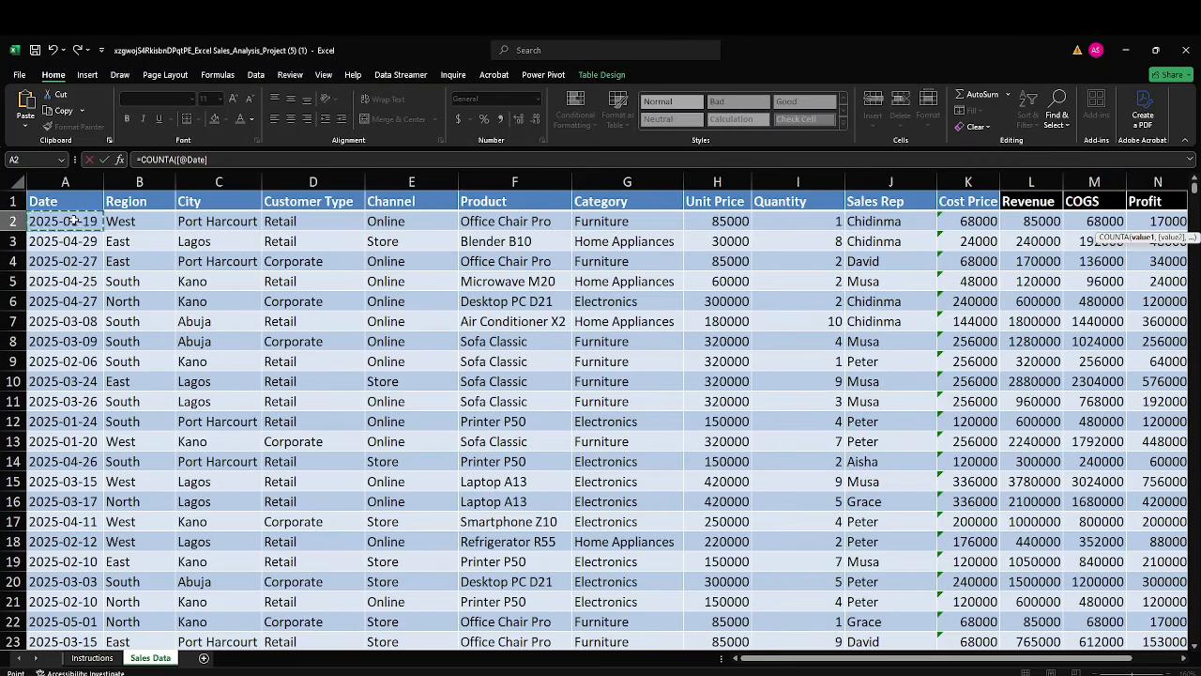
pyautogui.hotkey('ctrl', 'shift', 'Down')
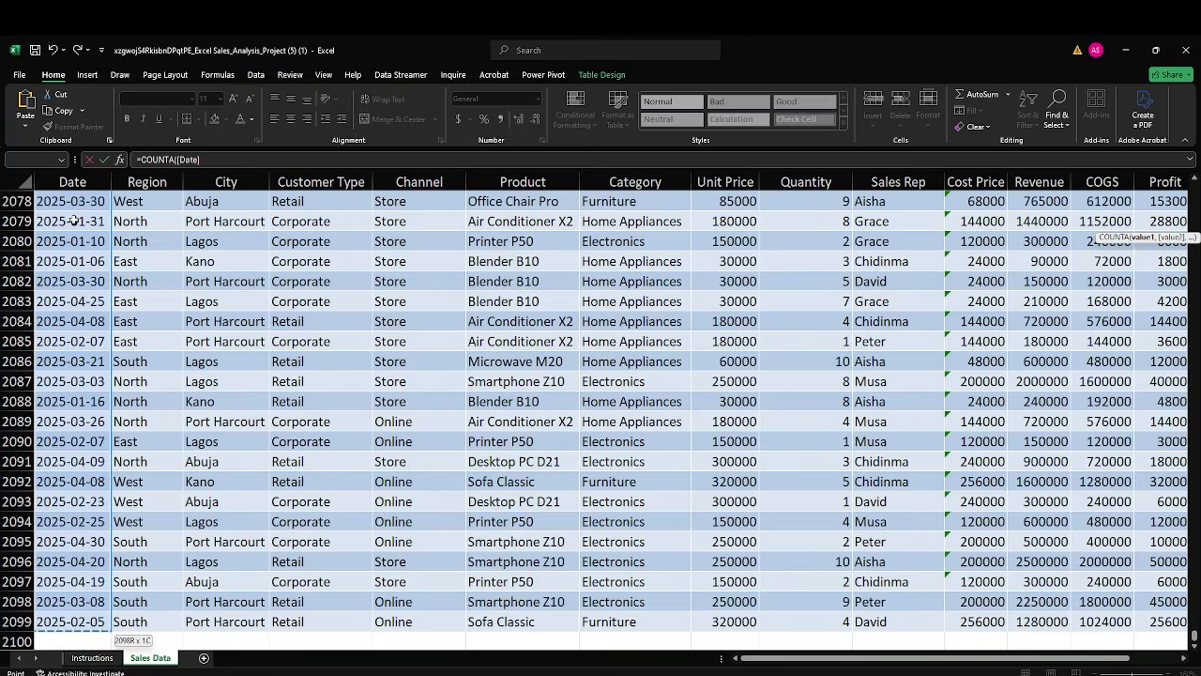
pyautogui.press('Return')
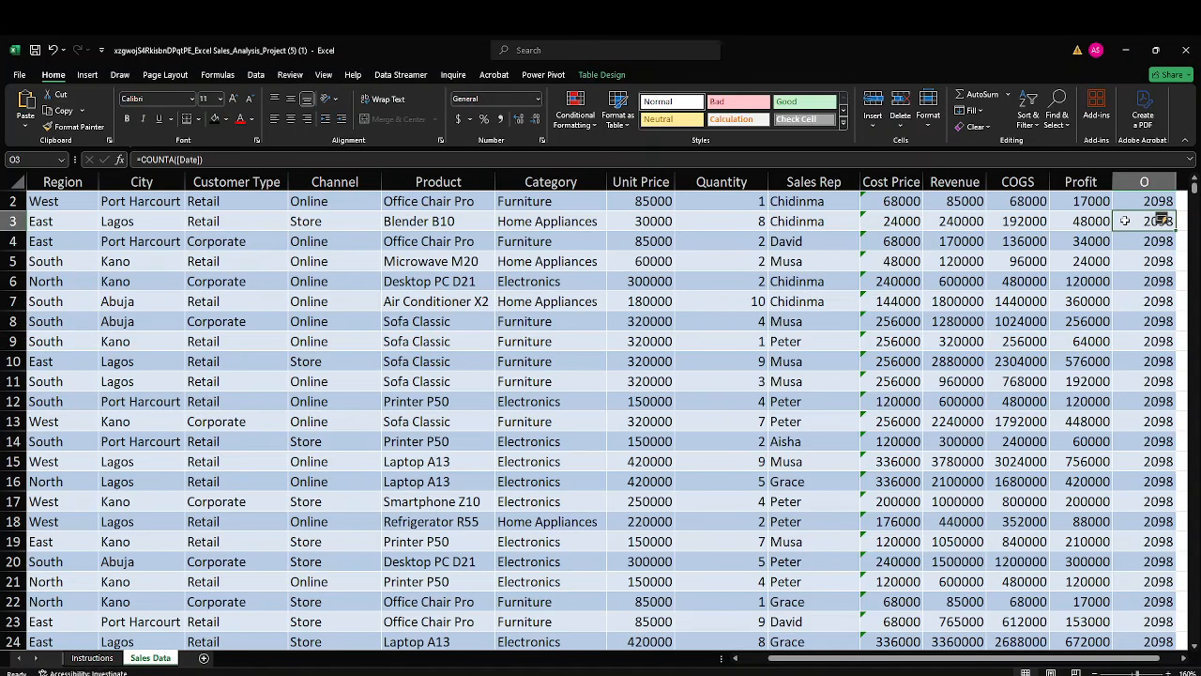
# Clear the repeated customer count formulas from O3:O2099, keeping only the formula in O2.
pyautogui.hotkey('ctrl', 'shift', 'Down')
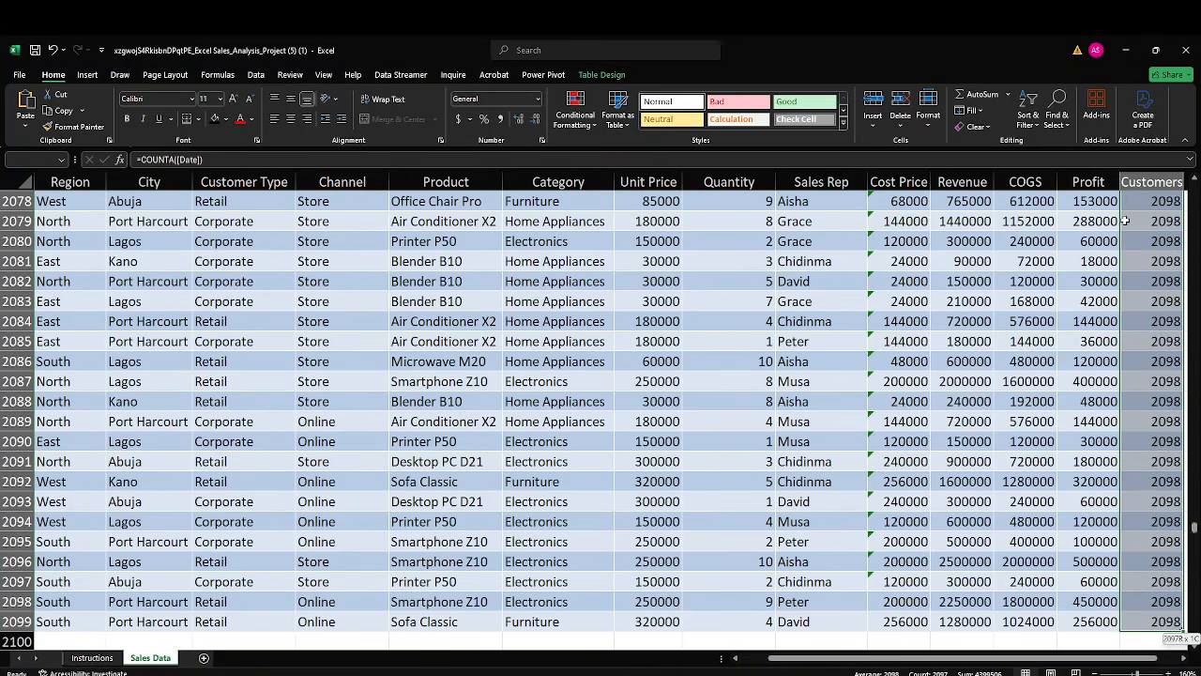
pyautogui.press('Delete')
pyautogui.hotkey('ctrl', 'BackSpace')
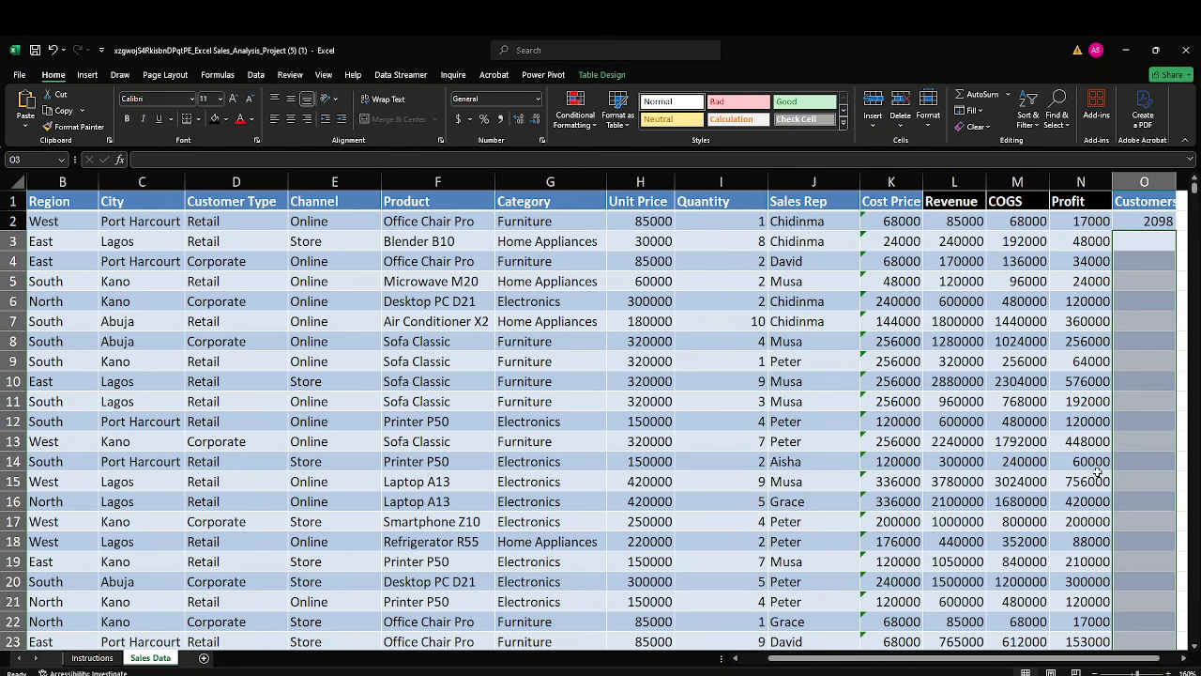
# Apply a black fill to the Customers header cell O1 and autofit column O to its contents.
pyautogui.moveTo(1093, 659); pyautogui.dragTo(1119, 661)
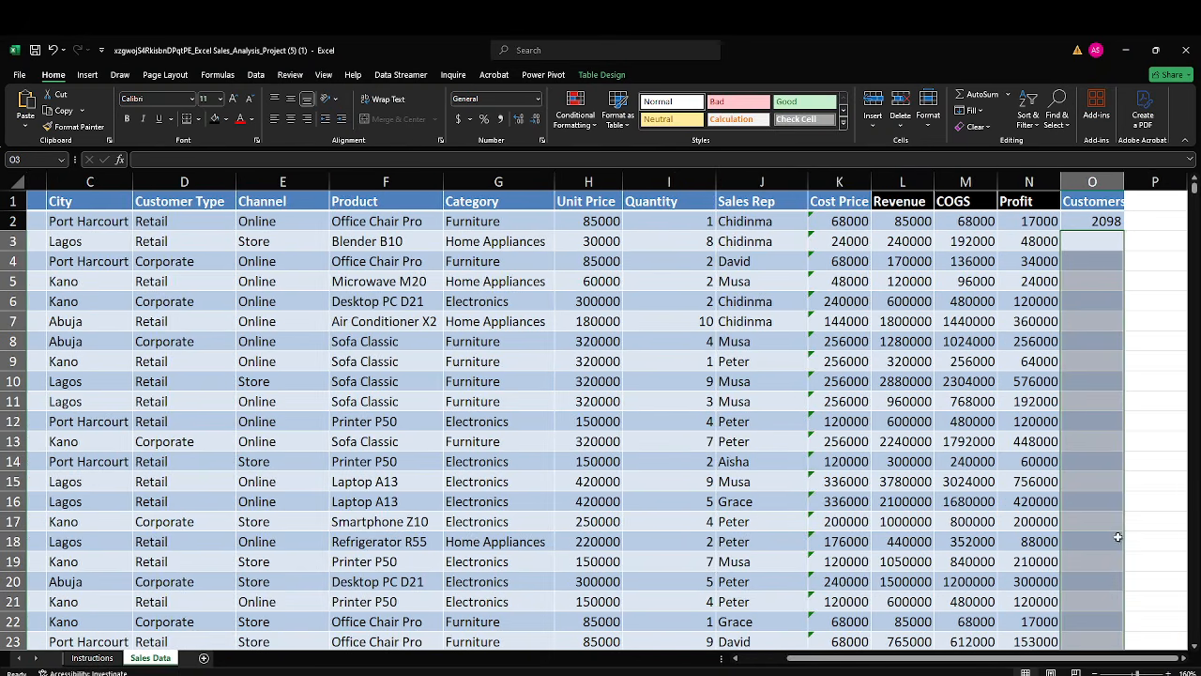
pyautogui.click(1083, 203)
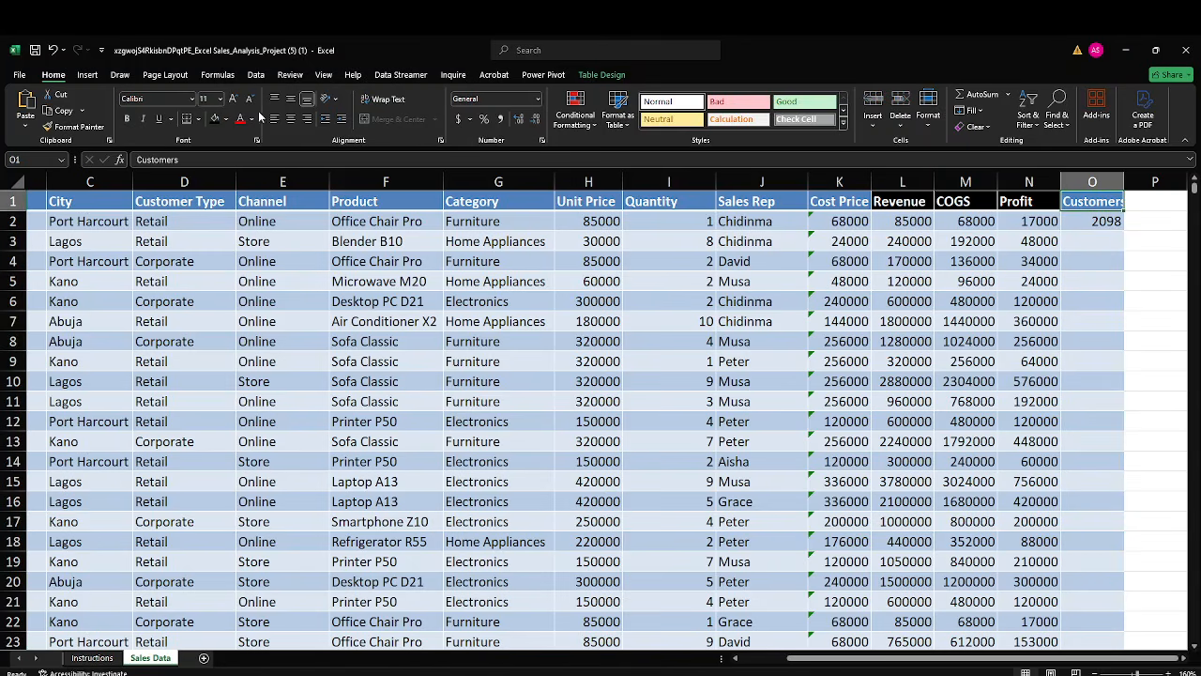
pyautogui.click(214, 119)
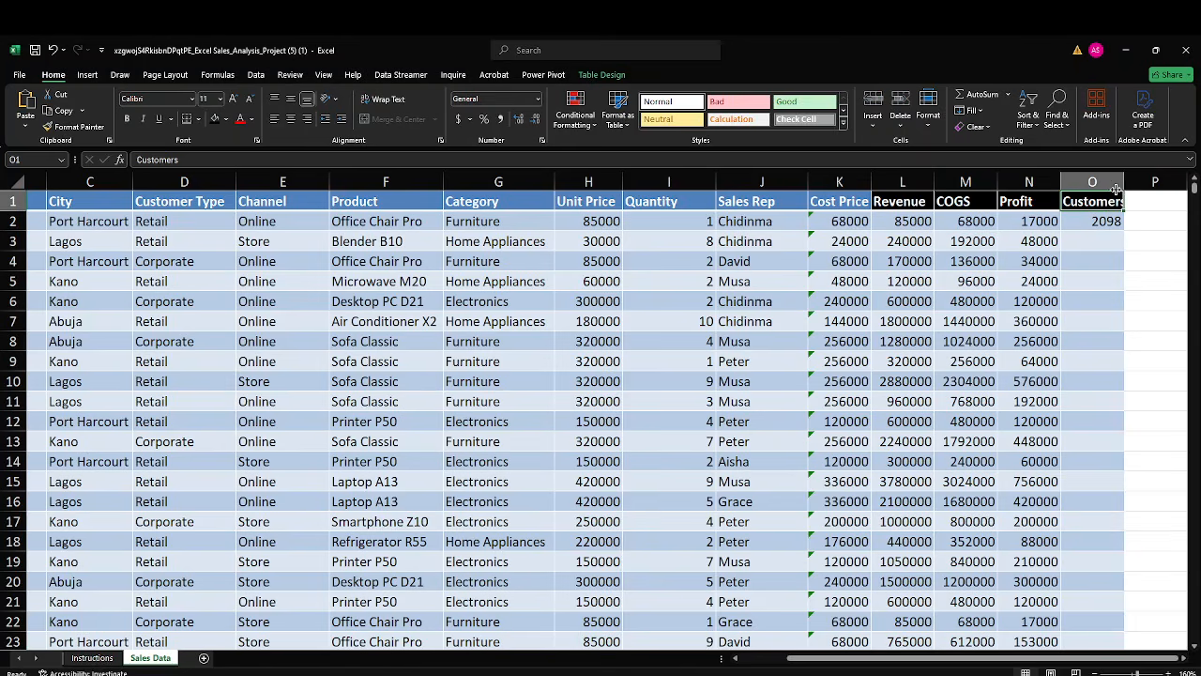
pyautogui.doubleClick(1123, 188)
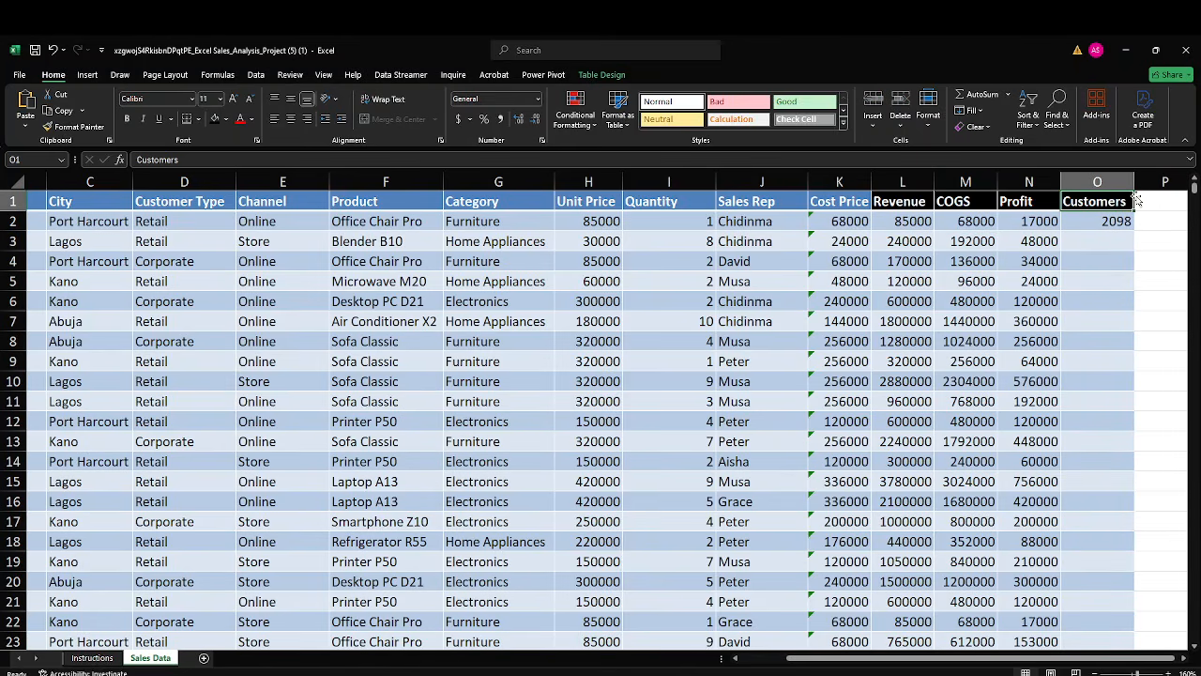
# Add a "Month" column header in cell P1, beside the Customers header.
pyautogui.click(1149, 202)
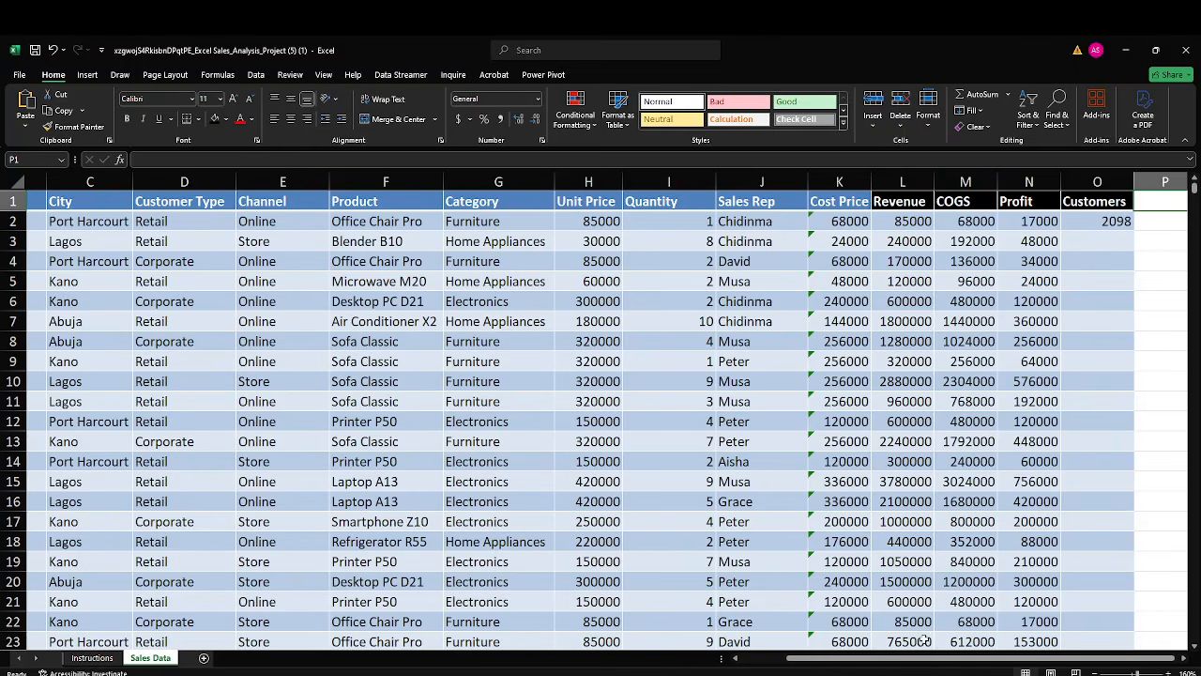
pyautogui.moveTo(918, 661)
pyautogui.mouseDown()
pyautogui.moveTo(864, 660)
pyautogui.moveTo(914, 660)
pyautogui.mouseUp()
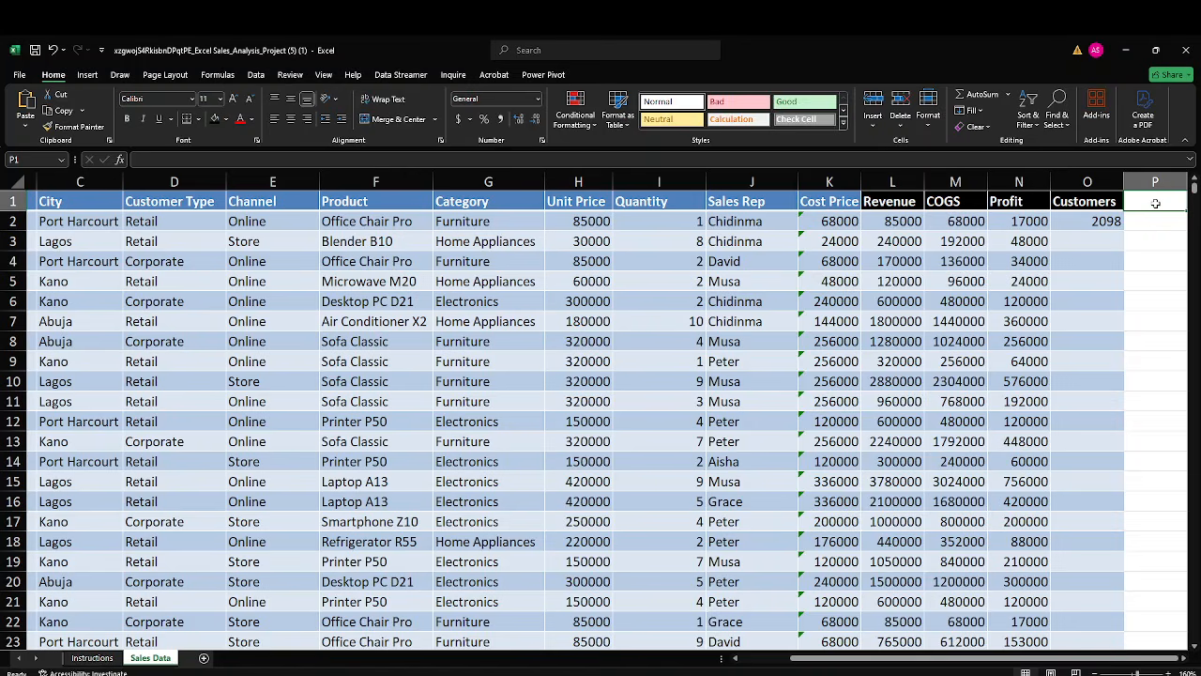
pyautogui.write('Month')
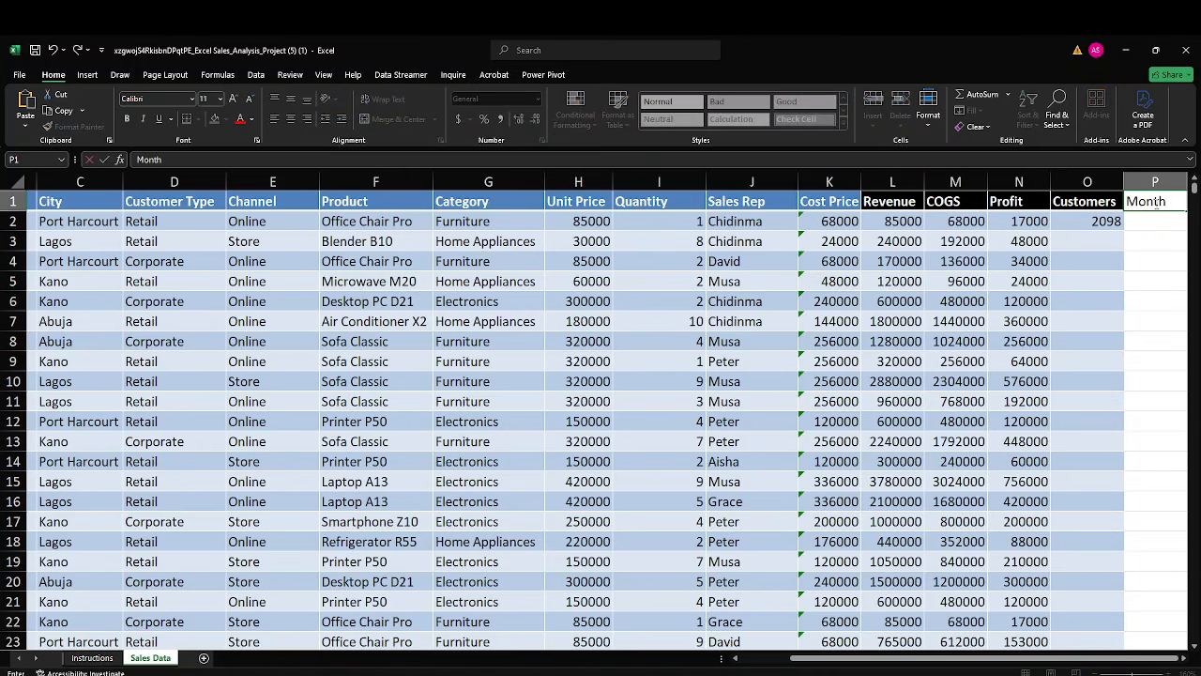
pyautogui.press('Return')
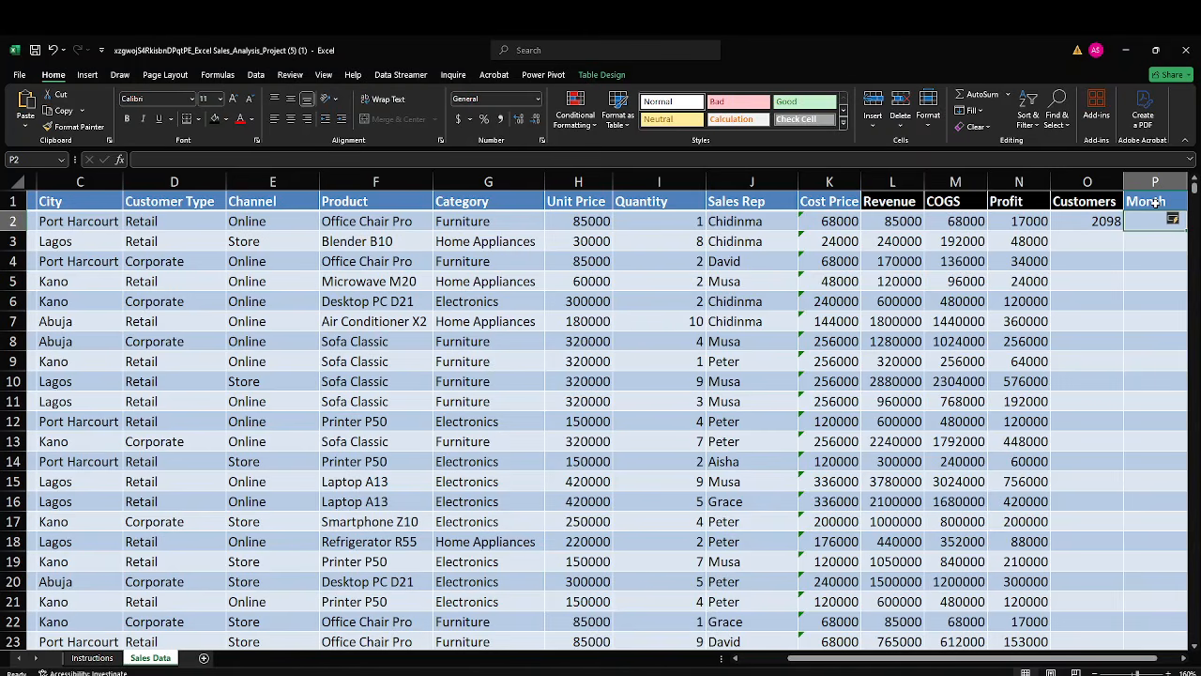
pyautogui.write('=')
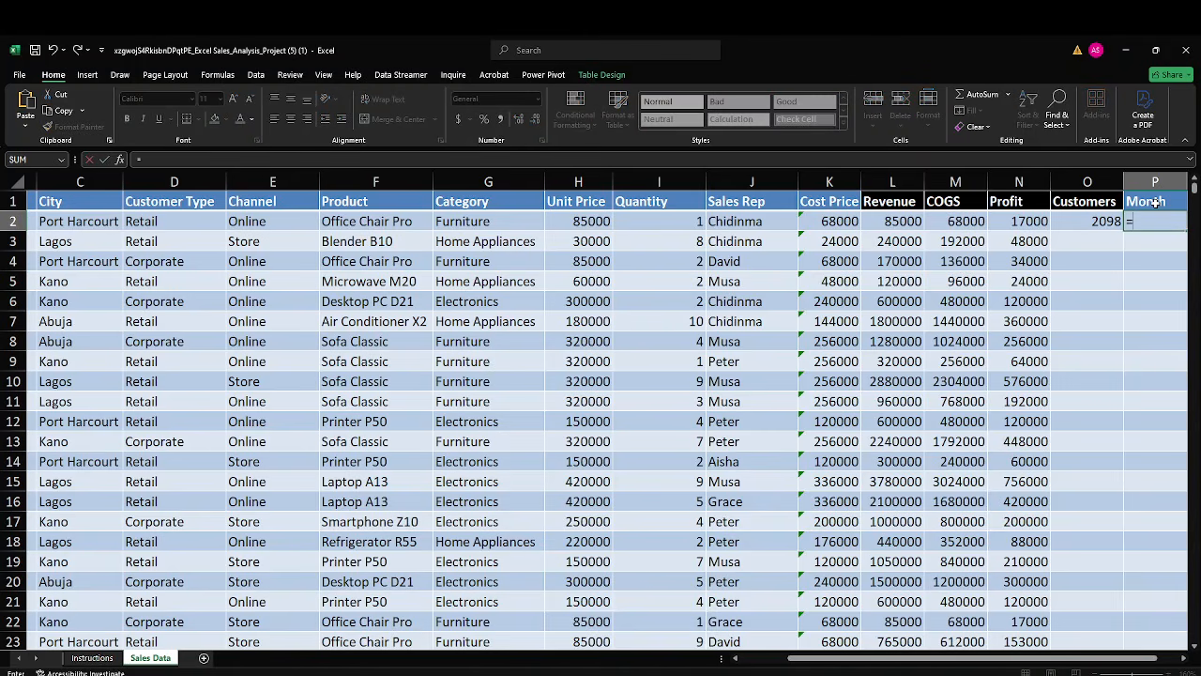
pyautogui.write('te')
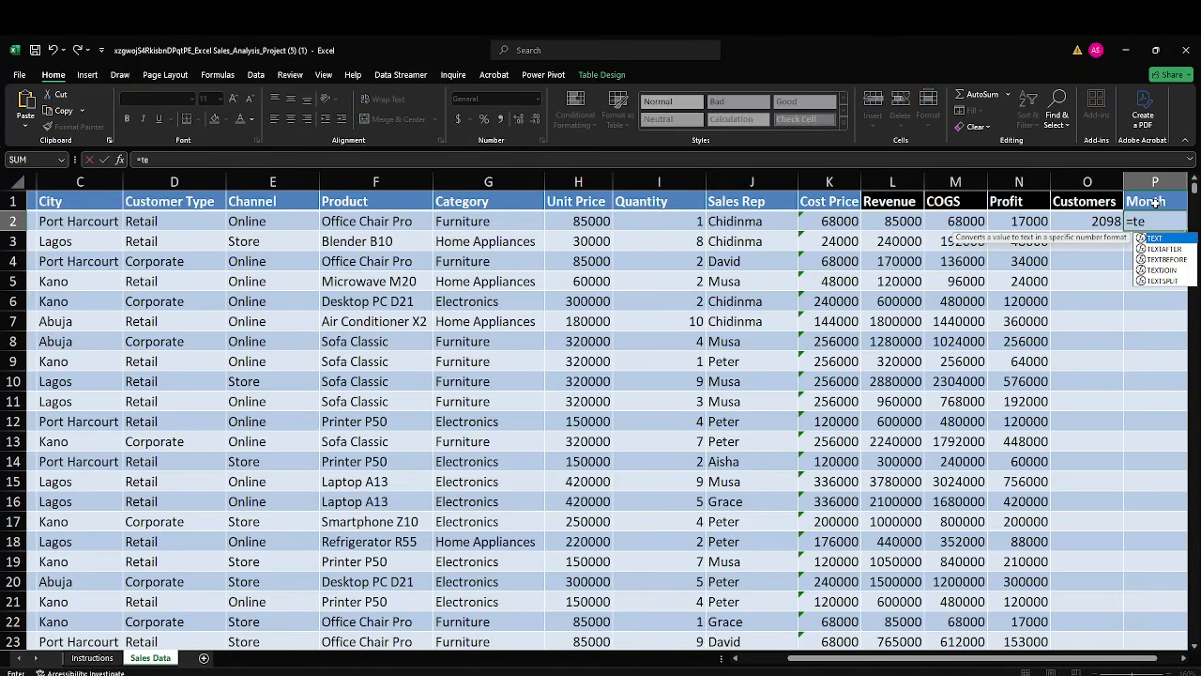
pyautogui.press('Tab')
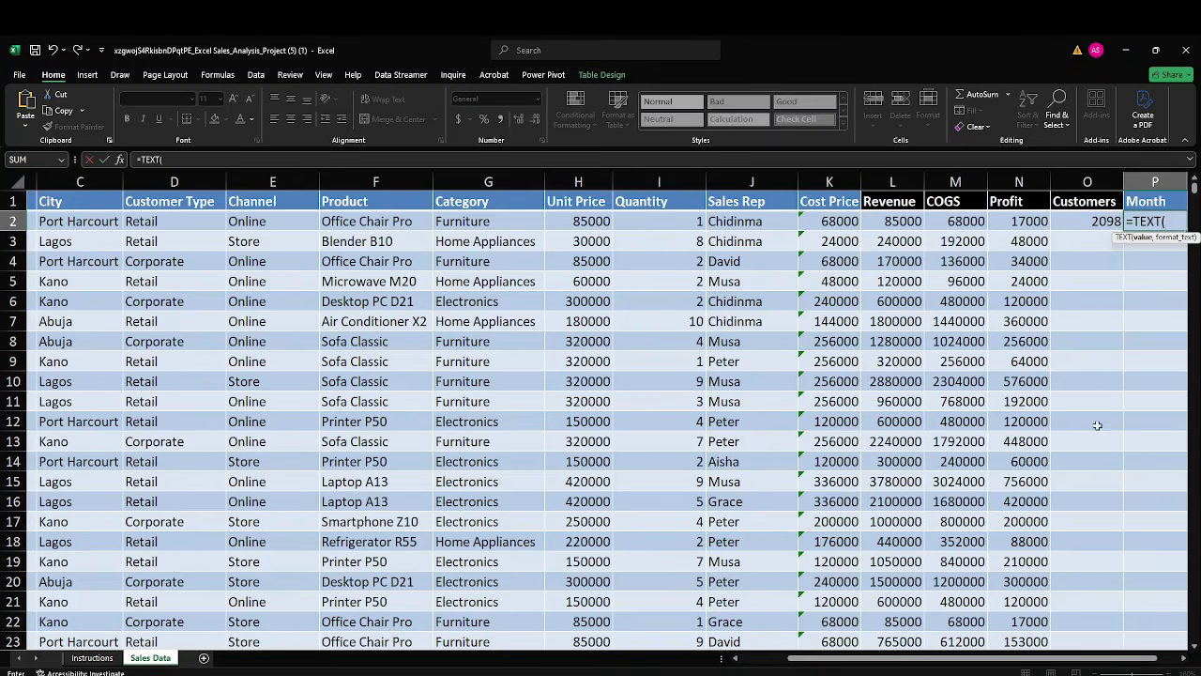
pyautogui.moveTo(850, 658); pyautogui.dragTo(803, 658)
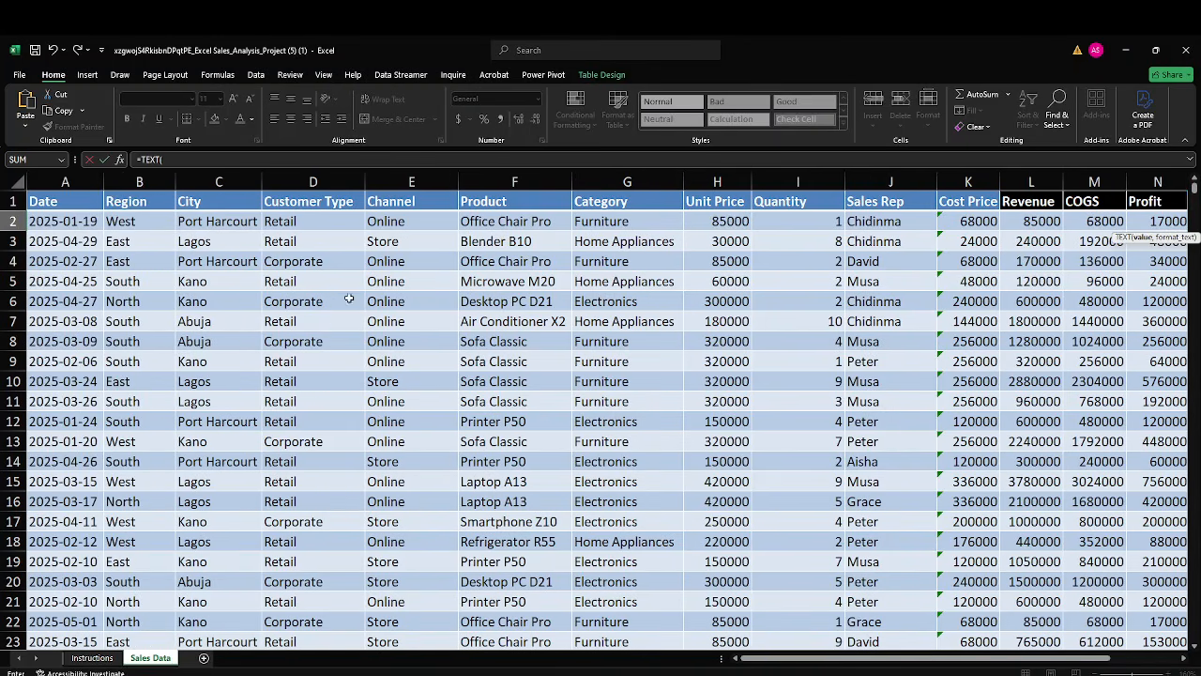
pyautogui.click(83, 223)
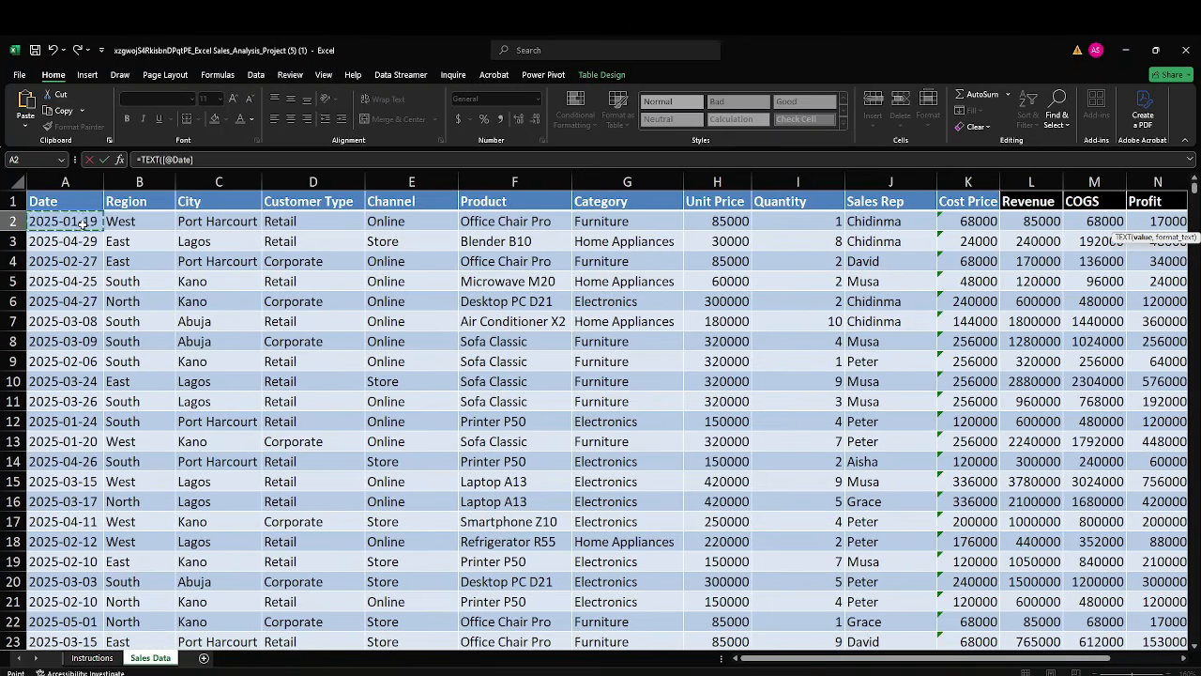
pyautogui.moveTo(805, 662); pyautogui.dragTo(873, 667)
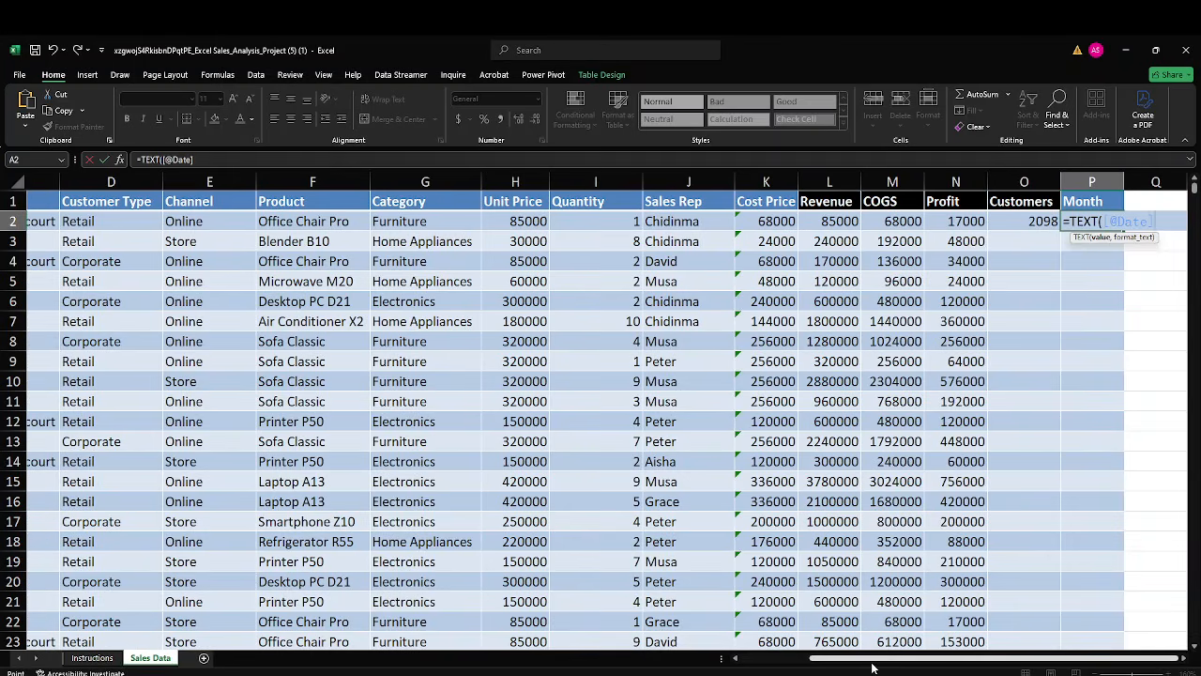
pyautogui.write(',')
pyautogui.write('mmm')
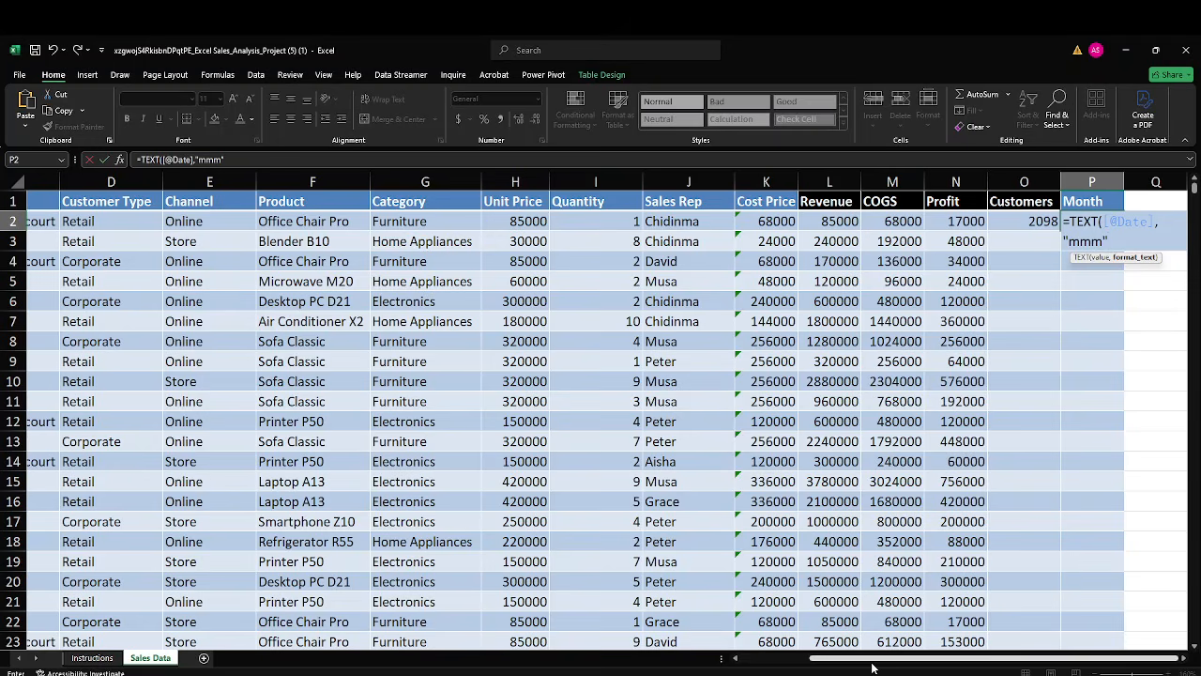
pyautogui.write('"')
pyautogui.press('Return')
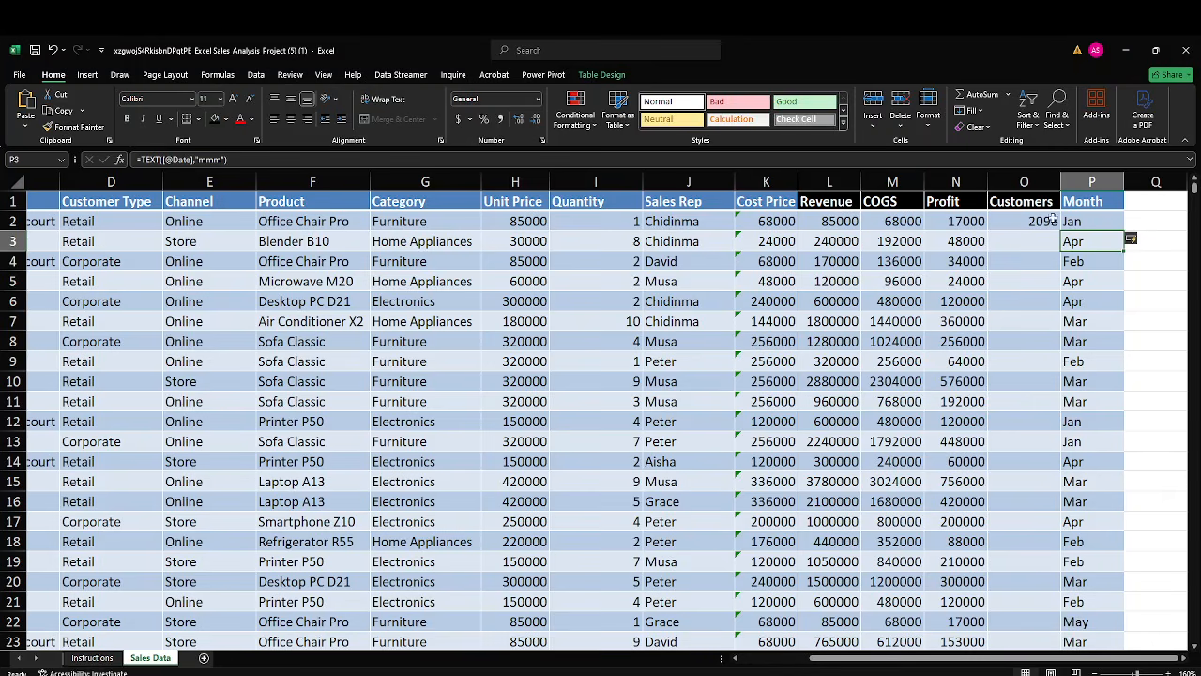
# Examine the TEXT formula in P2, including its date reference and format code.
pyautogui.doubleClick(1086, 224)
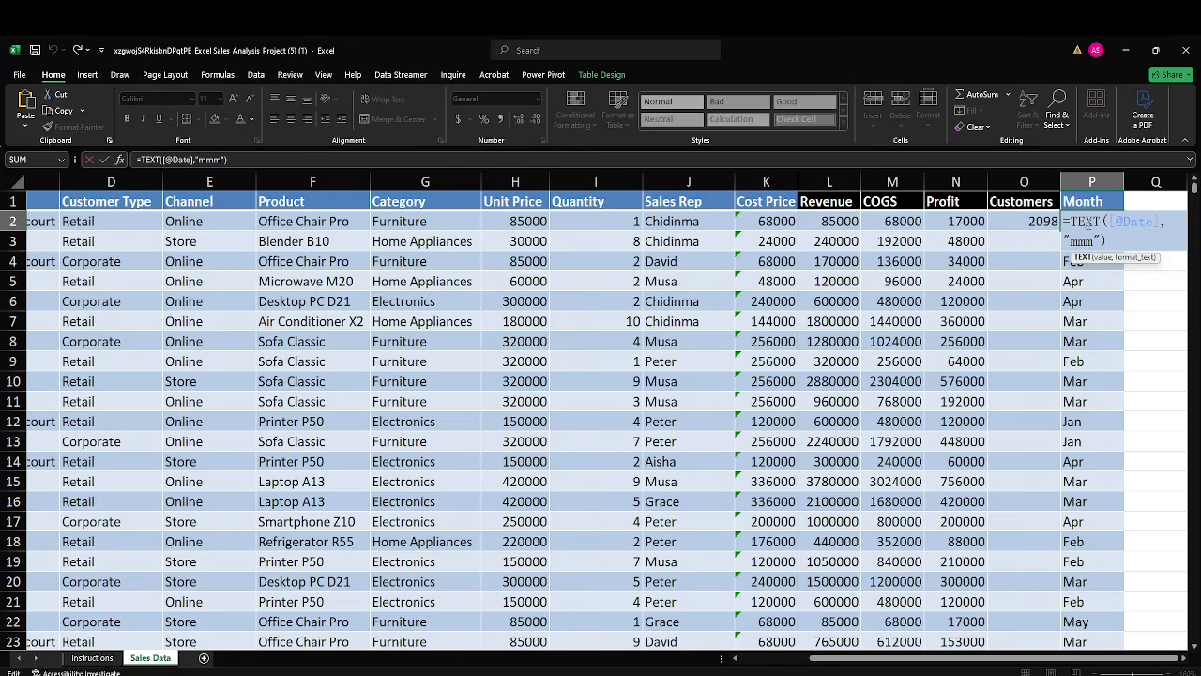
pyautogui.press('Escape')
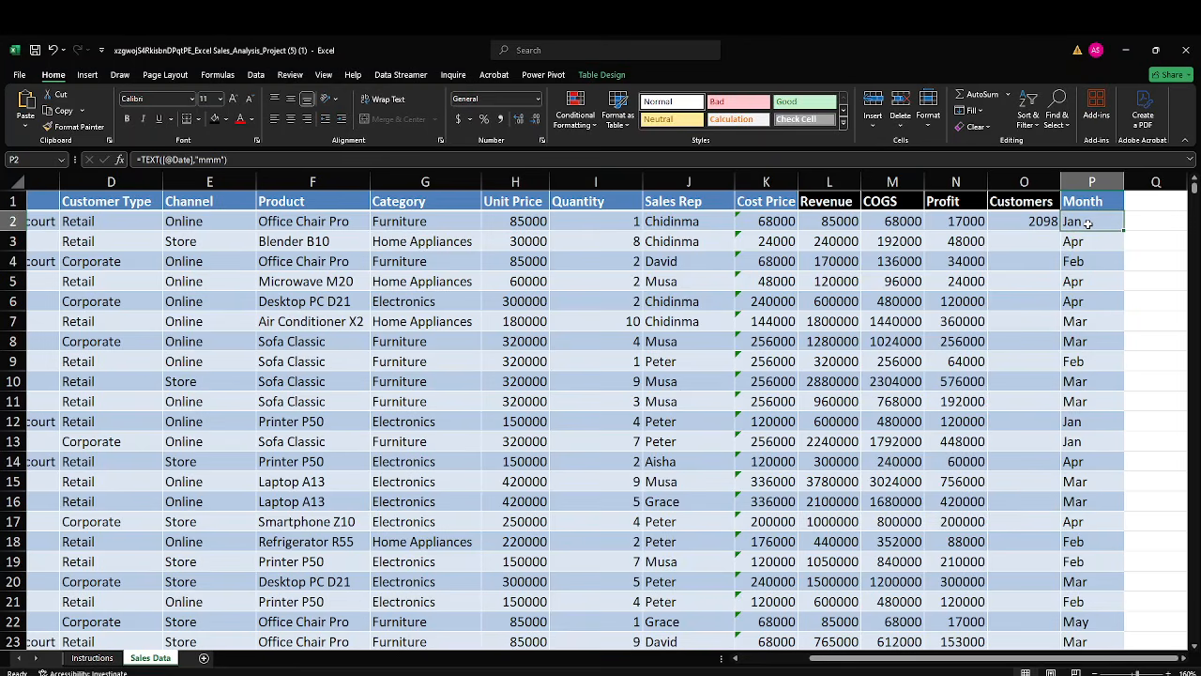
pyautogui.doubleClick(1088, 223)
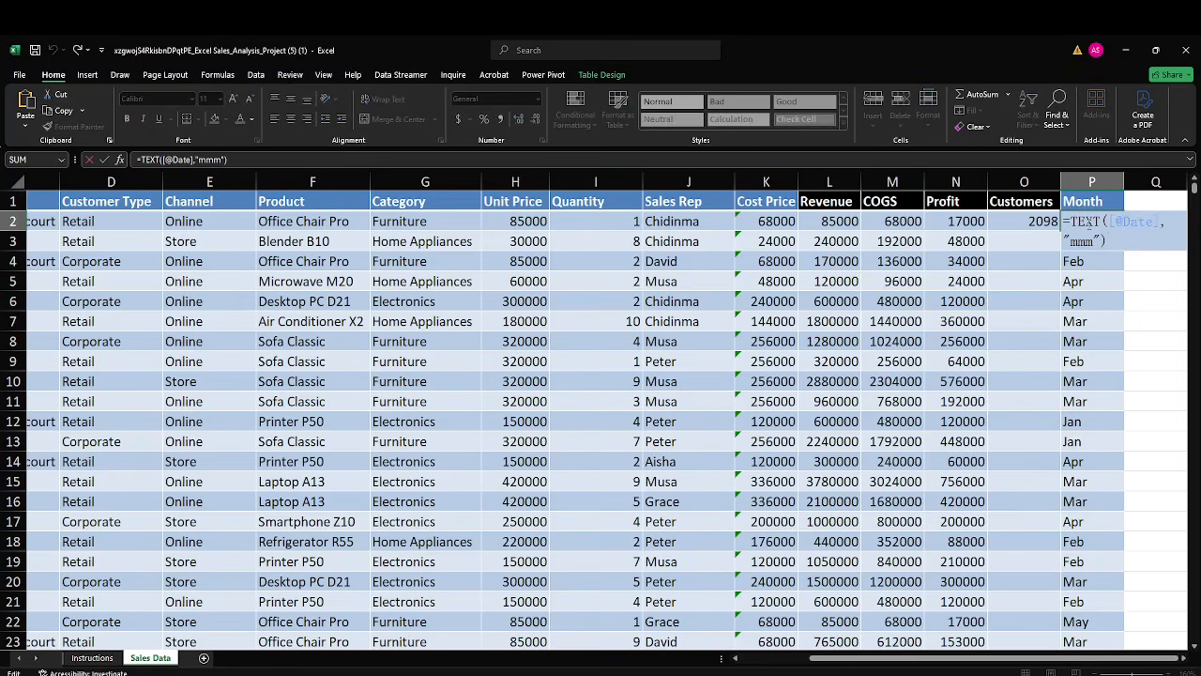
pyautogui.press('Return')
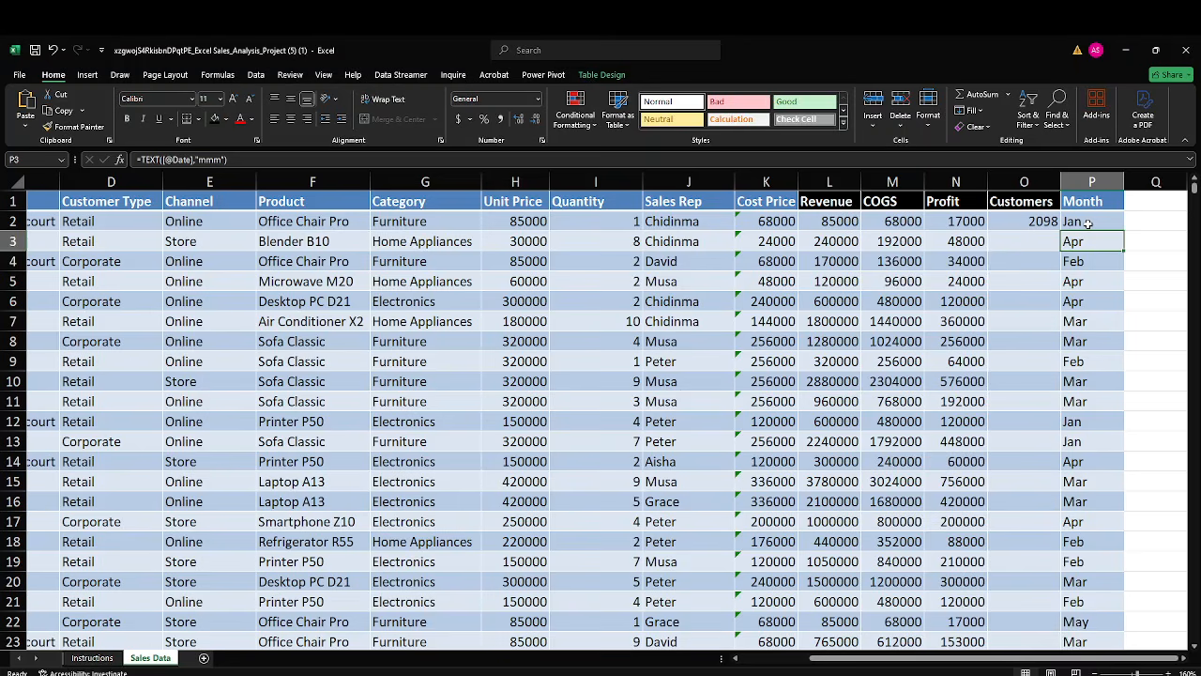
pyautogui.click(1088, 224)
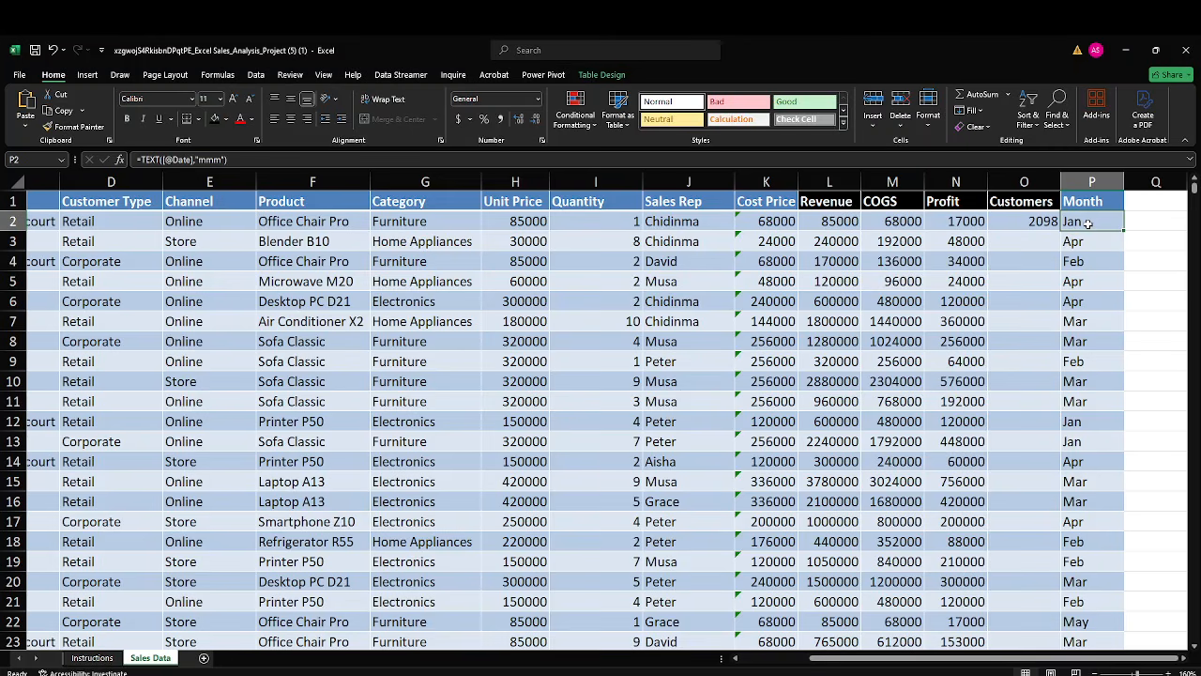
pyautogui.doubleClick(1088, 223)
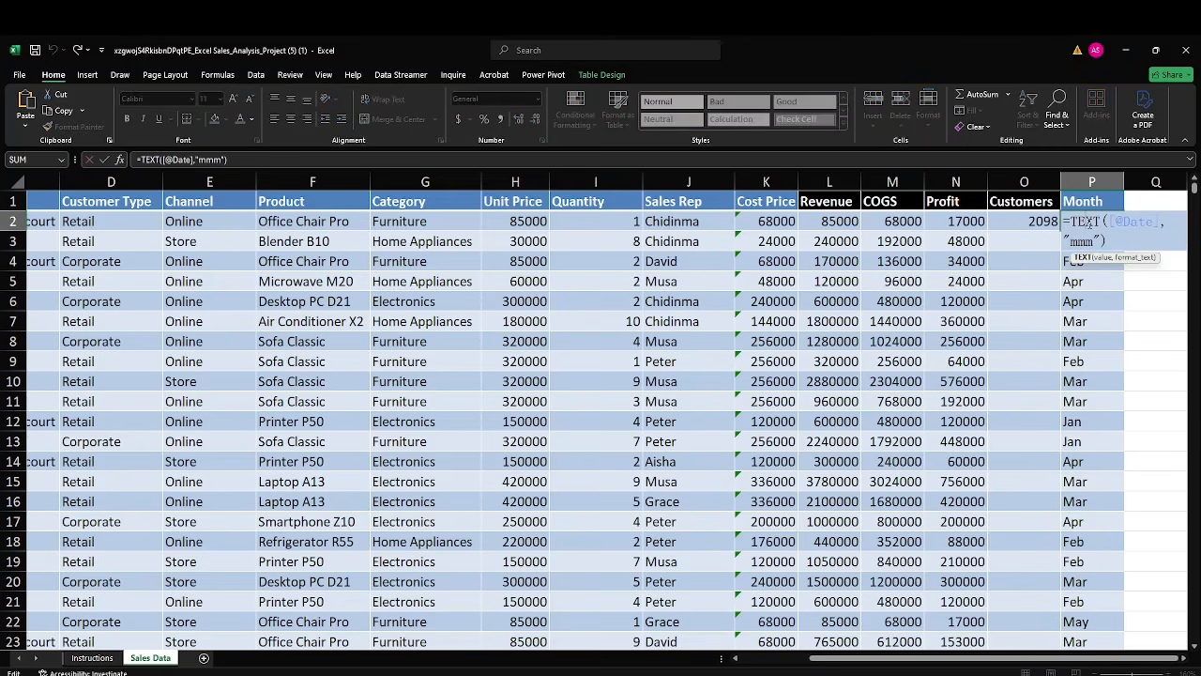
pyautogui.press('Return')
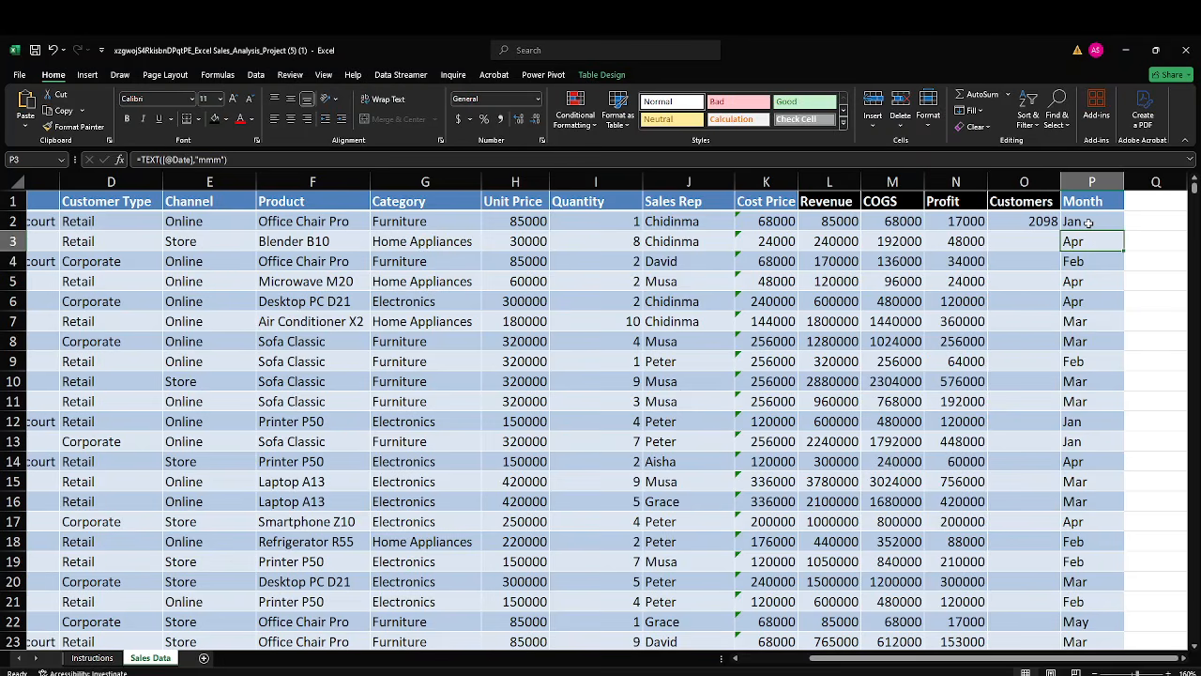
# Change the format code in the Month formula to "mmmm" for full month names.
pyautogui.click(1087, 222)
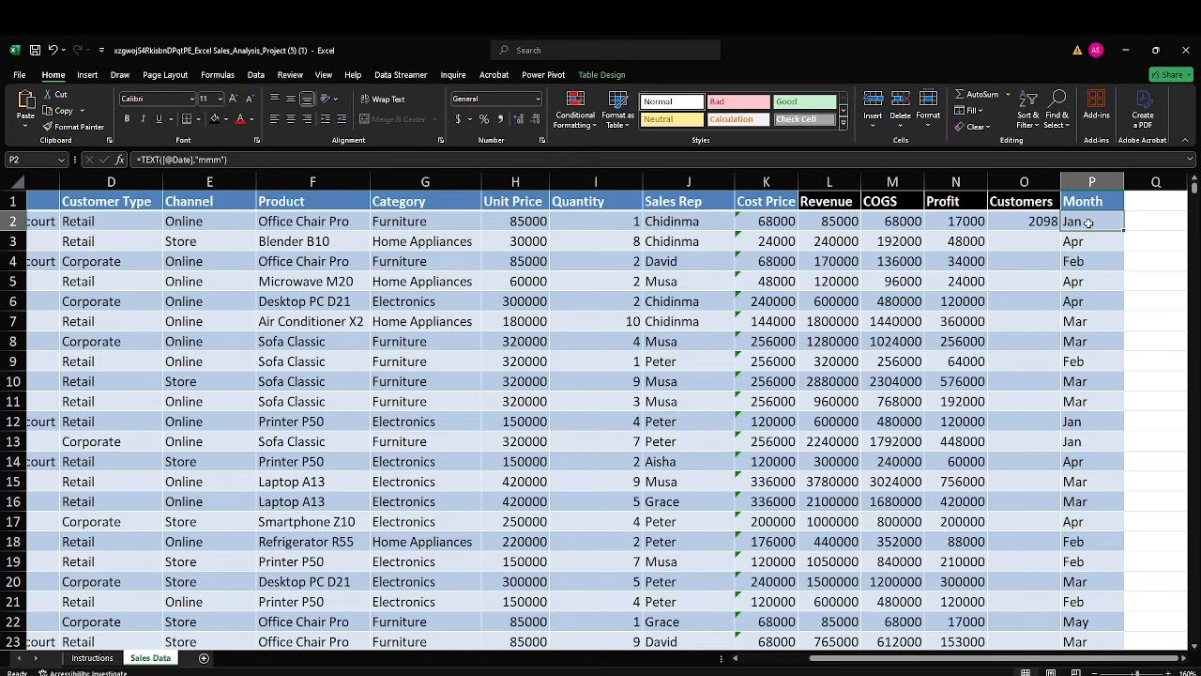
pyautogui.doubleClick(1088, 223)
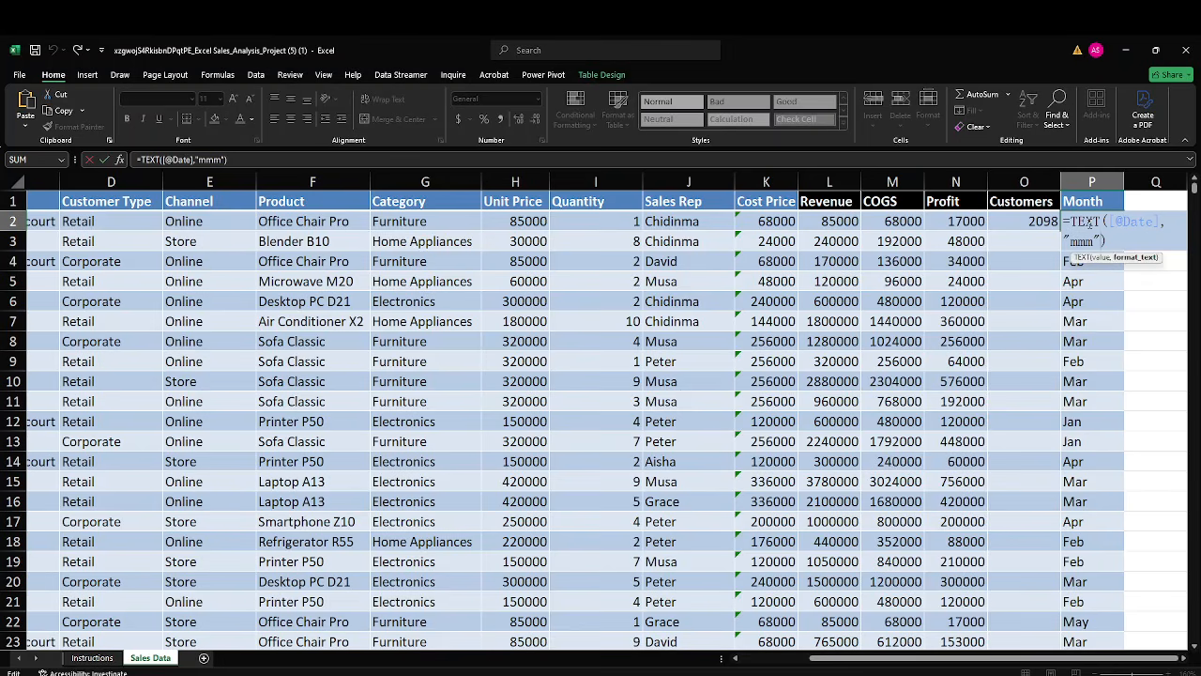
pyautogui.write('m')
pyautogui.press('Return')
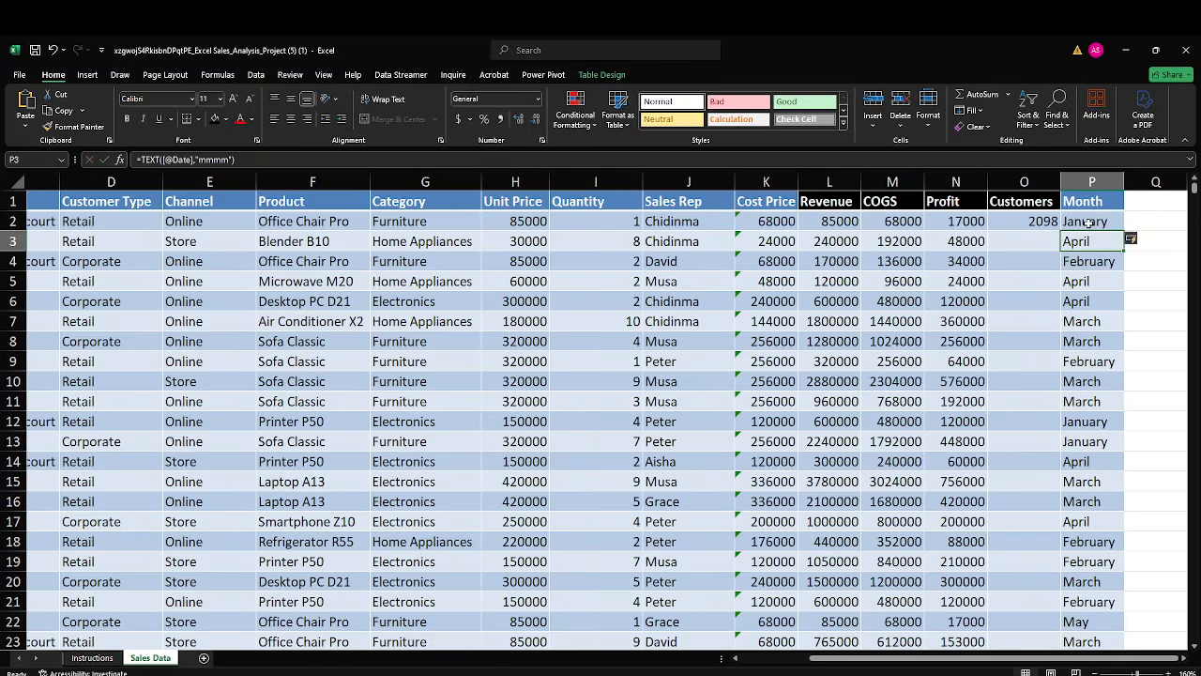
# Change the format code in the Month formula to "mm" for two-digit month numbers.
pyautogui.click(1089, 223)
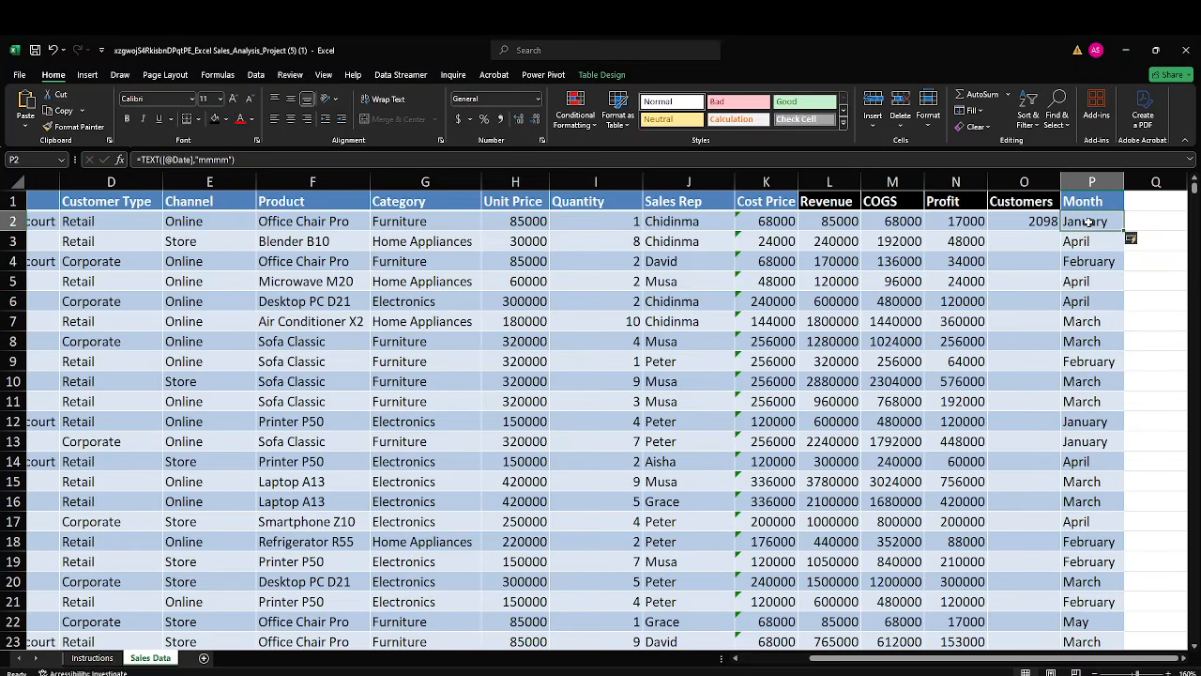
pyautogui.doubleClick(1089, 221)
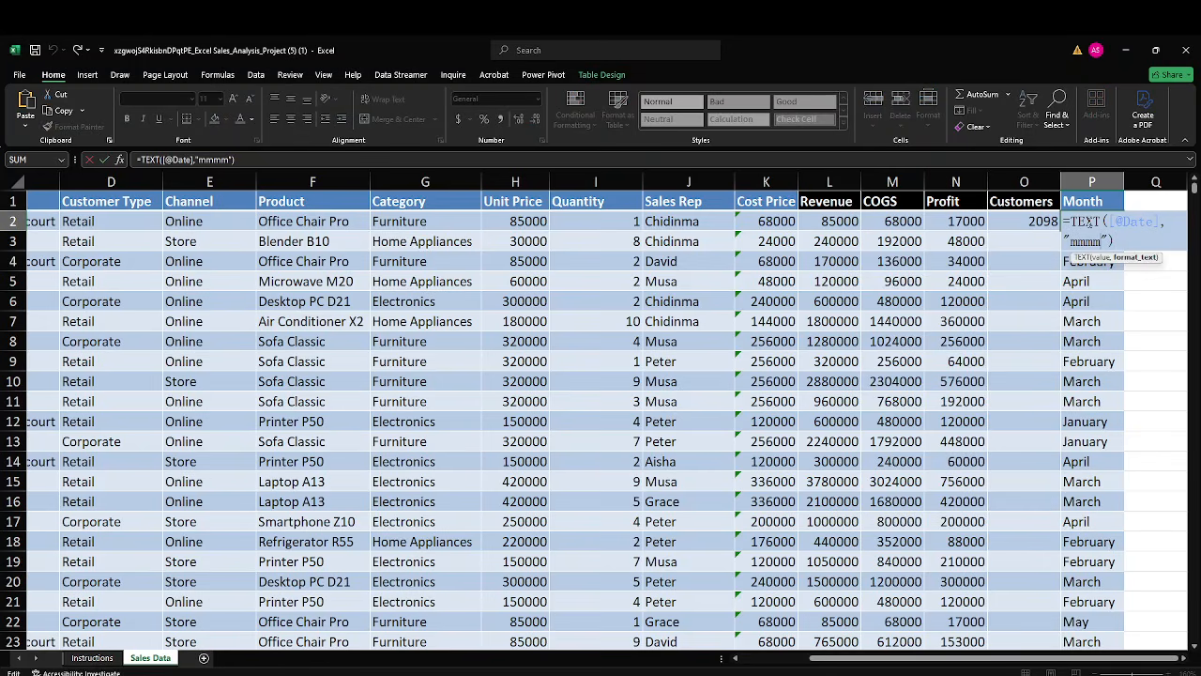
pyautogui.press('BackSpace')
pyautogui.press('BackSpace')
pyautogui.press('Return')
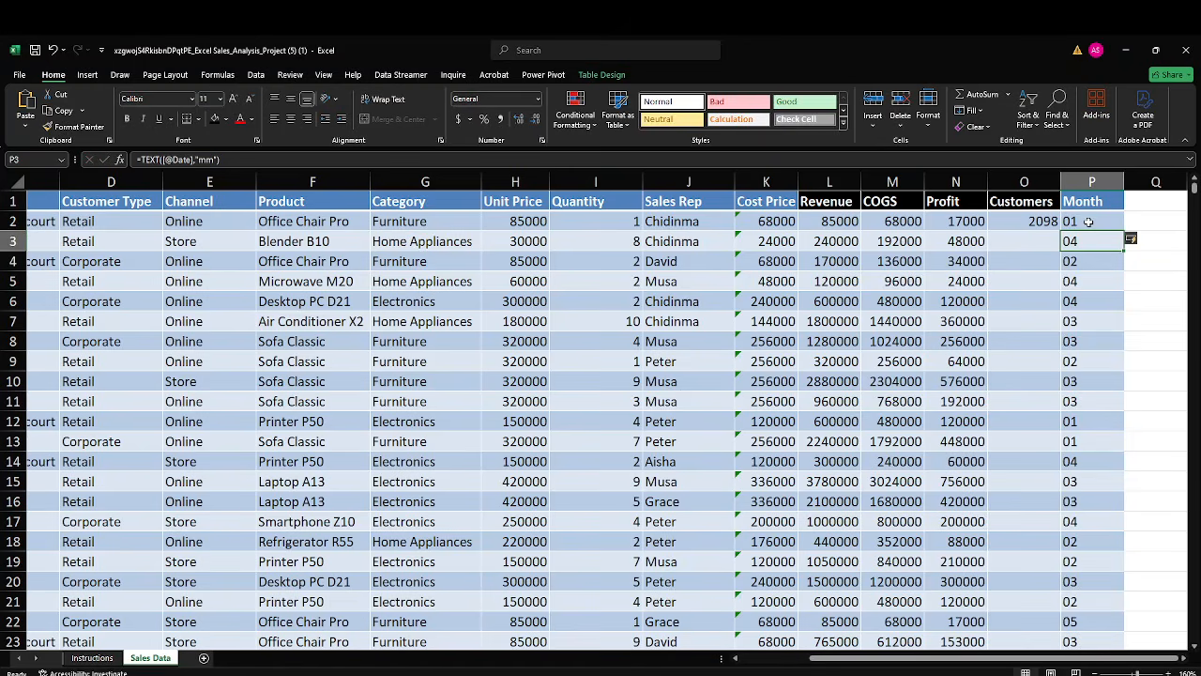
# Set the format code in the Month formula in P2 to "mmm" for abbreviated month names.
pyautogui.click(1088, 221)
pyautogui.doubleClick(1089, 222)
pyautogui.press('Left')
pyautogui.press('Left')
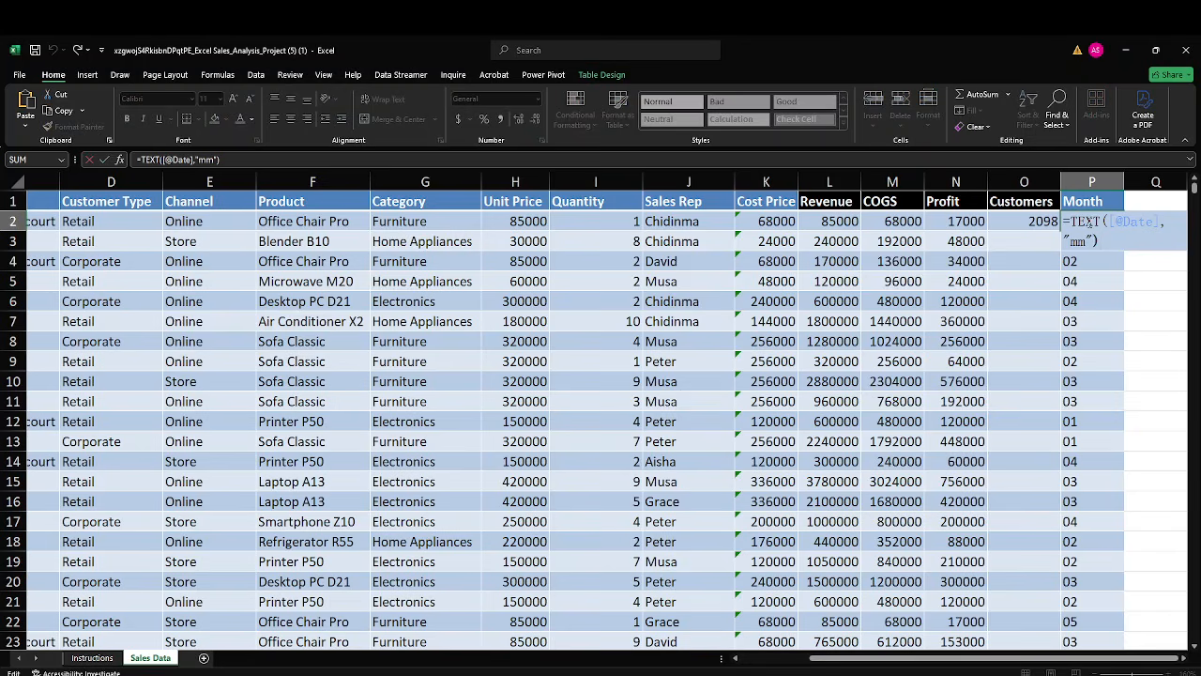
pyautogui.write('m')
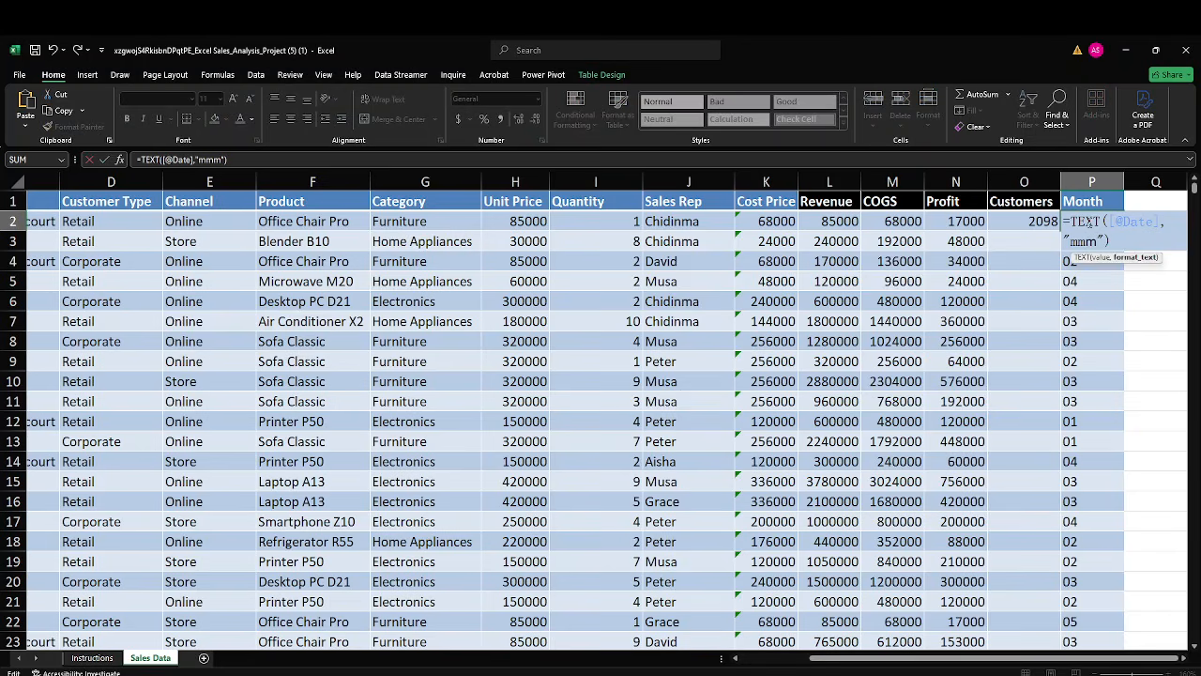
pyautogui.press('Return')
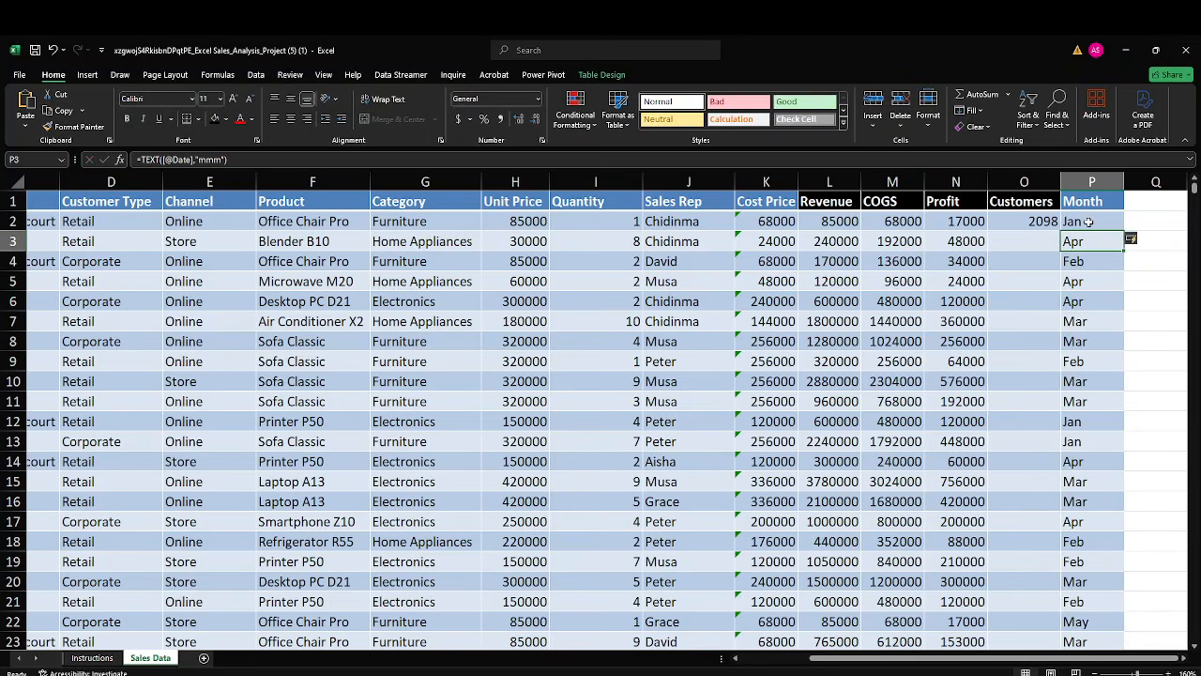
# Apply a black fill to the Month header cell P1 to match the other calculated columns.
pyautogui.click(1066, 200)
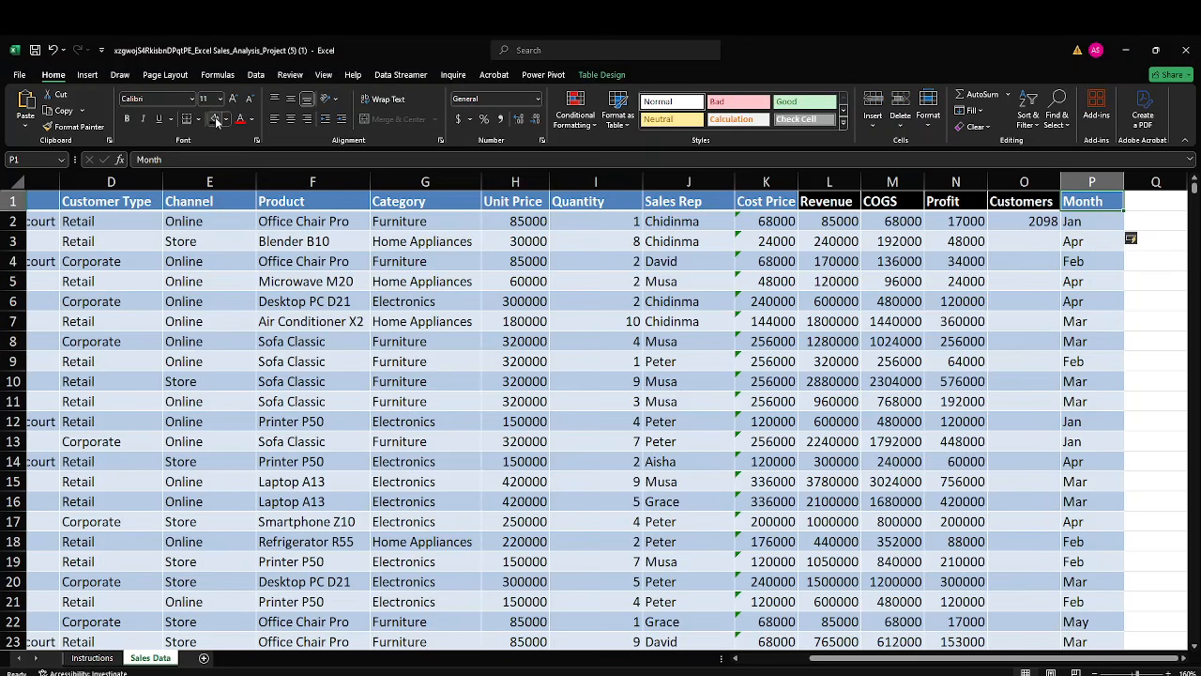
# Switch to the Google Meet window to check on the call, and return to the Excel workbook.
pyautogui.click(869, 277)
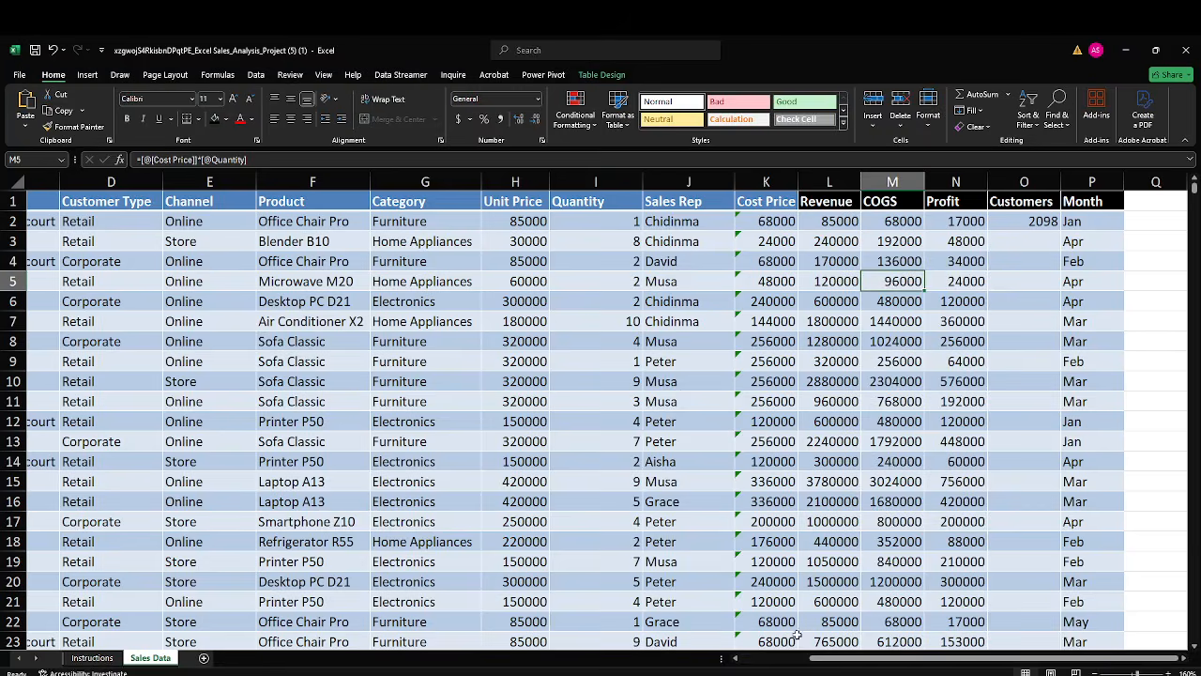
pyautogui.moveTo(781, 674)
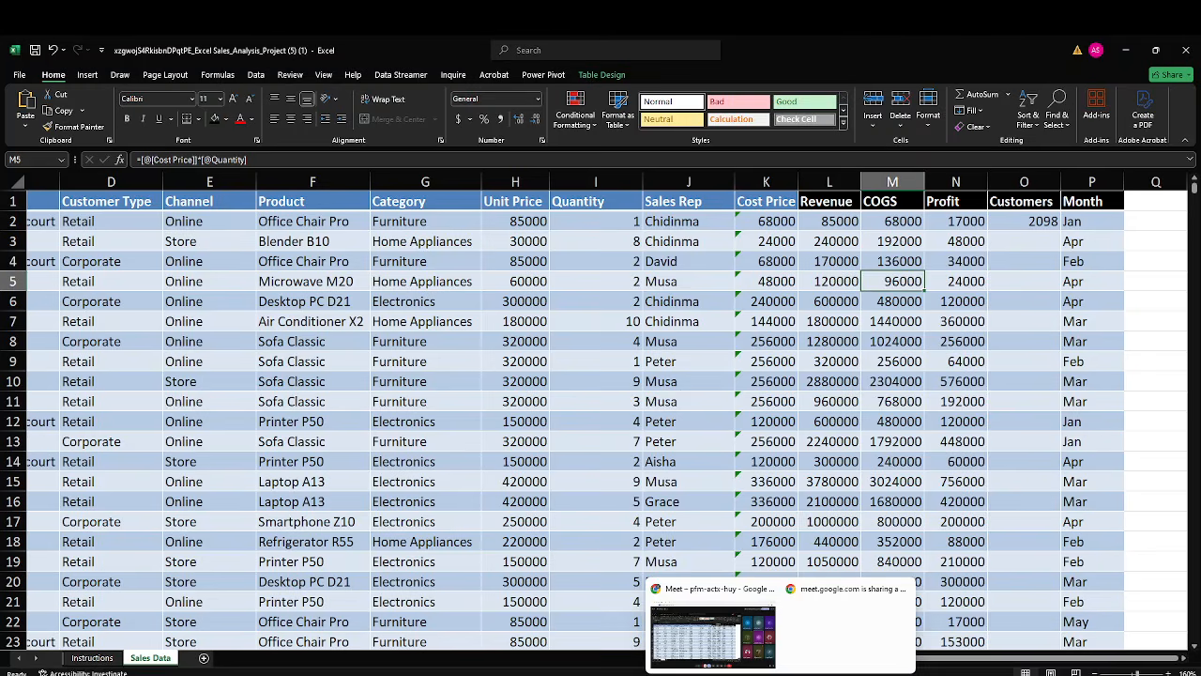
pyautogui.click(752, 657)
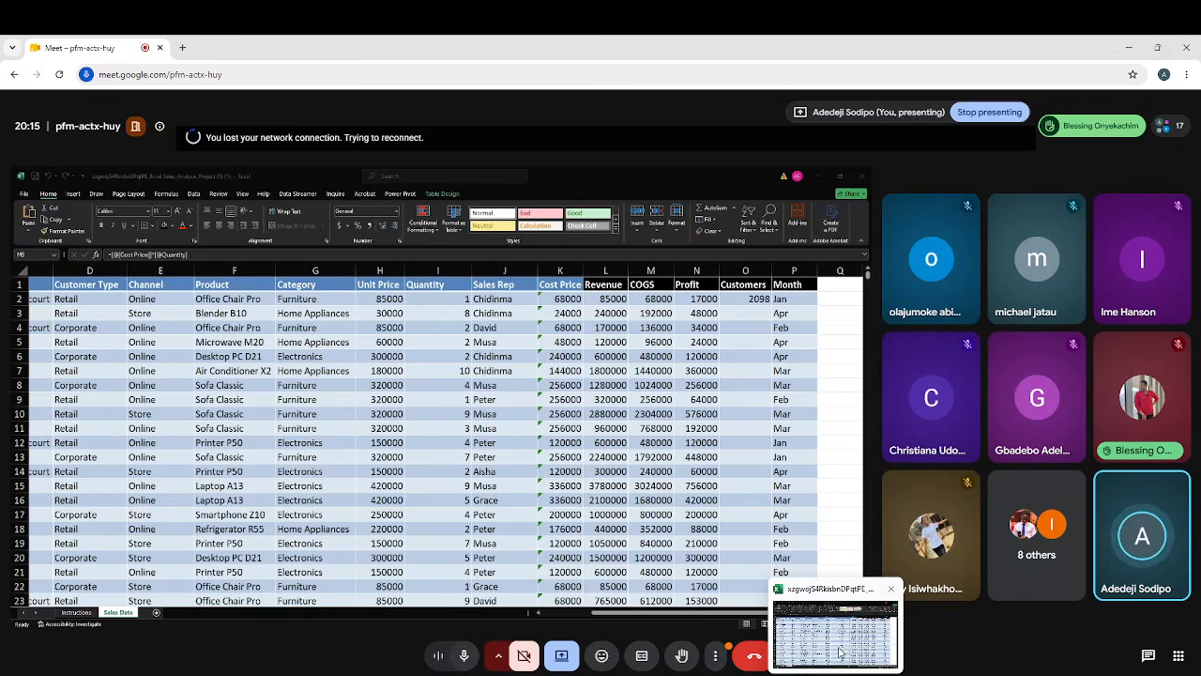
pyautogui.click(840, 648)
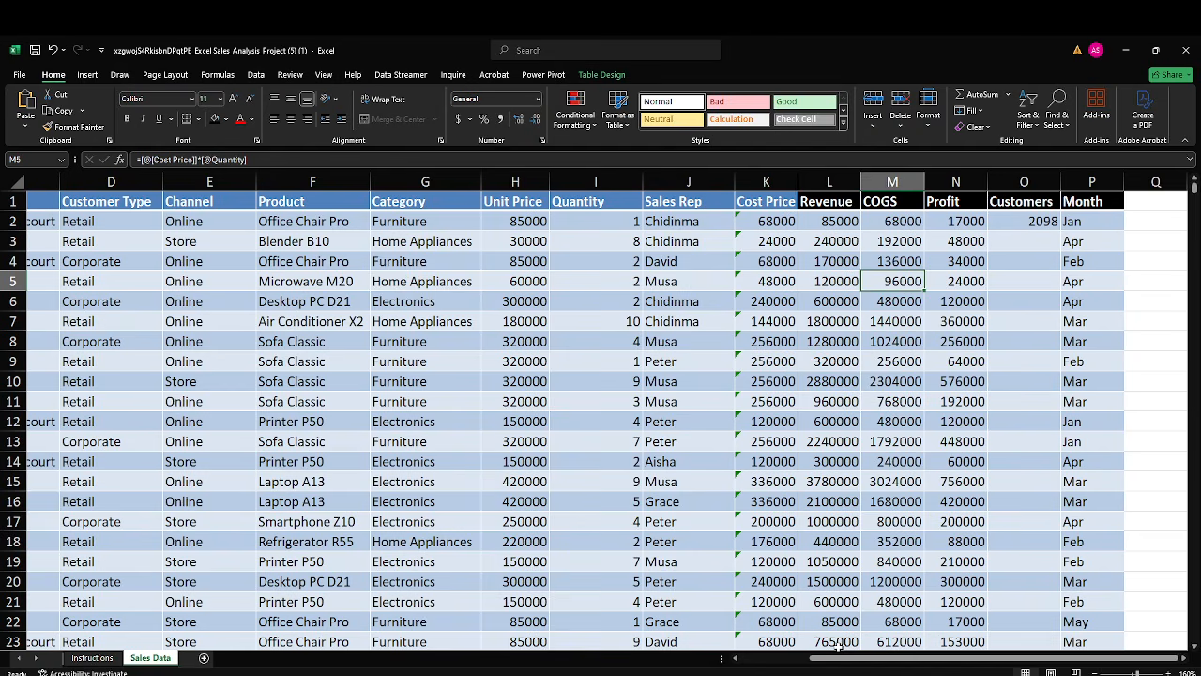
# Clear all the formulas in the Revenue column from L2 down, keeping the header.
pyautogui.click(823, 222)
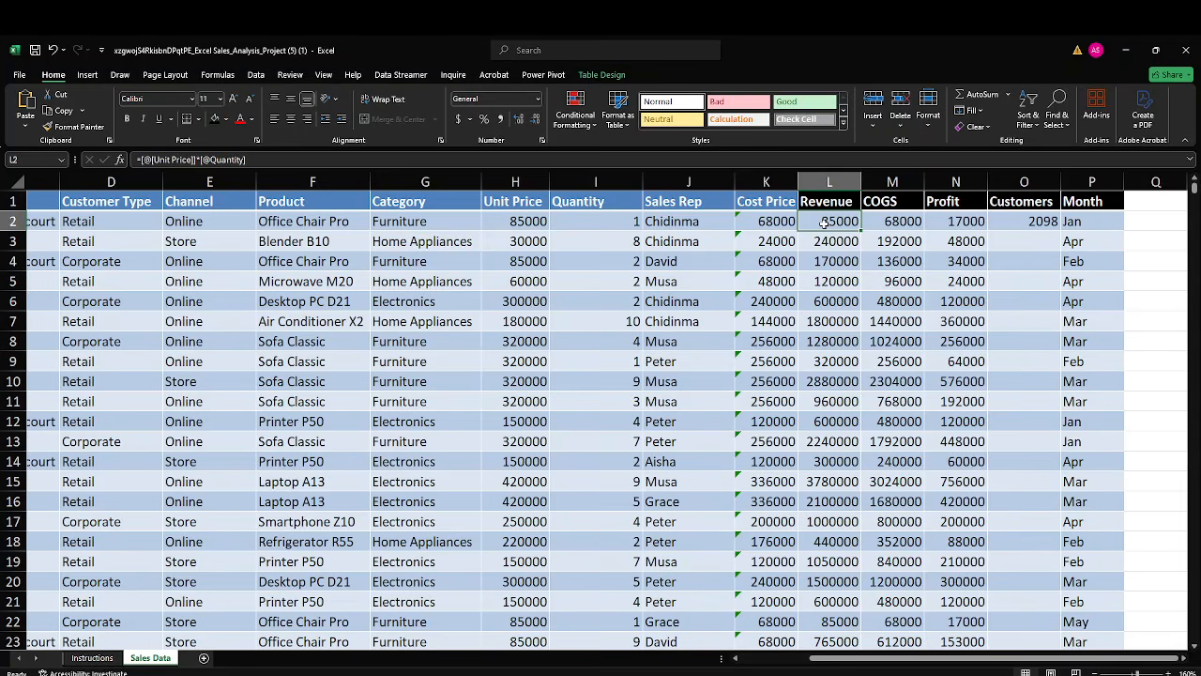
pyautogui.hotkey('ctrl', 'shift', 'Down')
pyautogui.press('Delete')
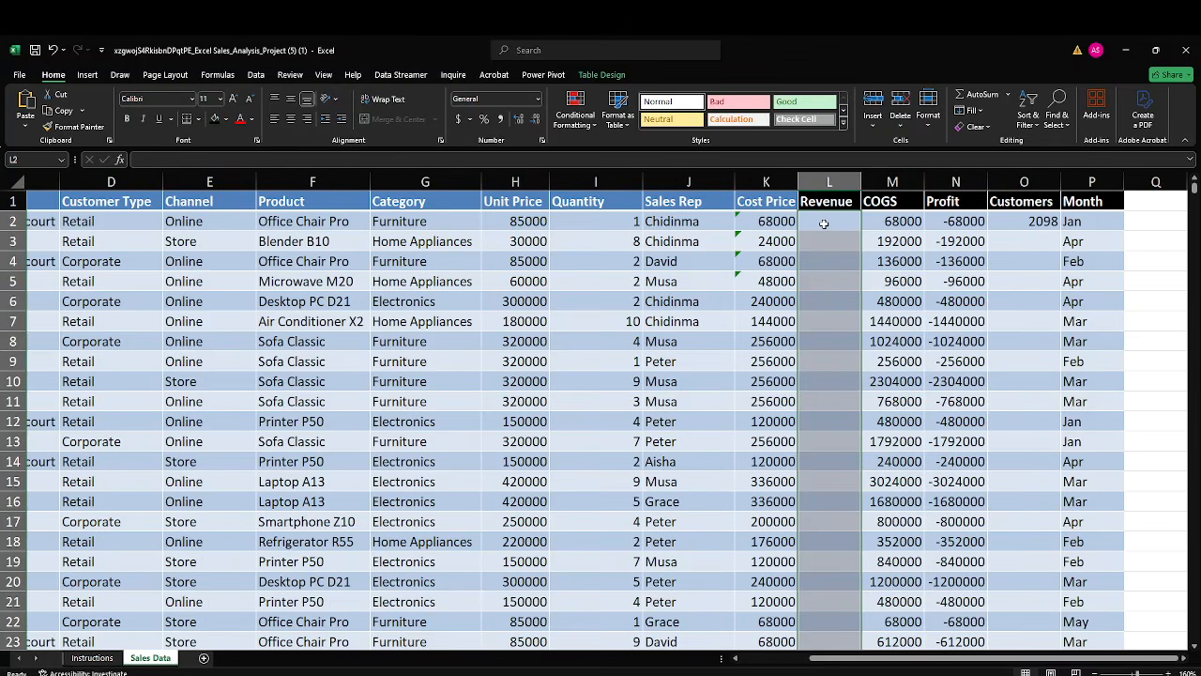
pyautogui.click(824, 220)
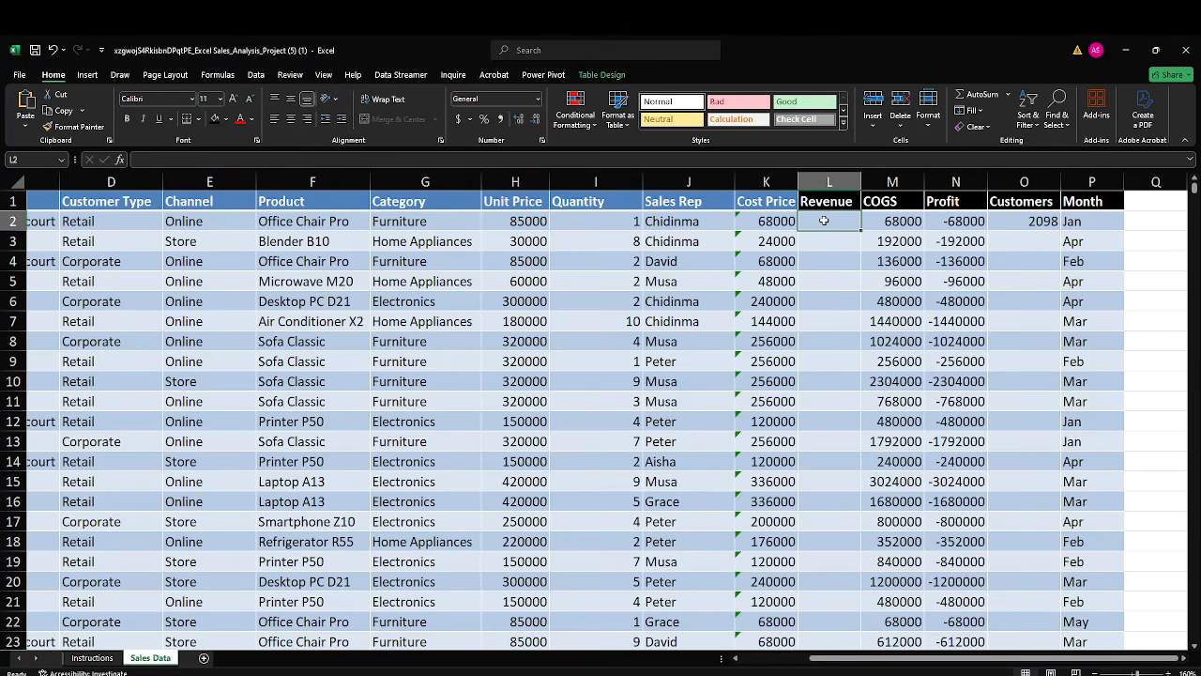
pyautogui.write('=')
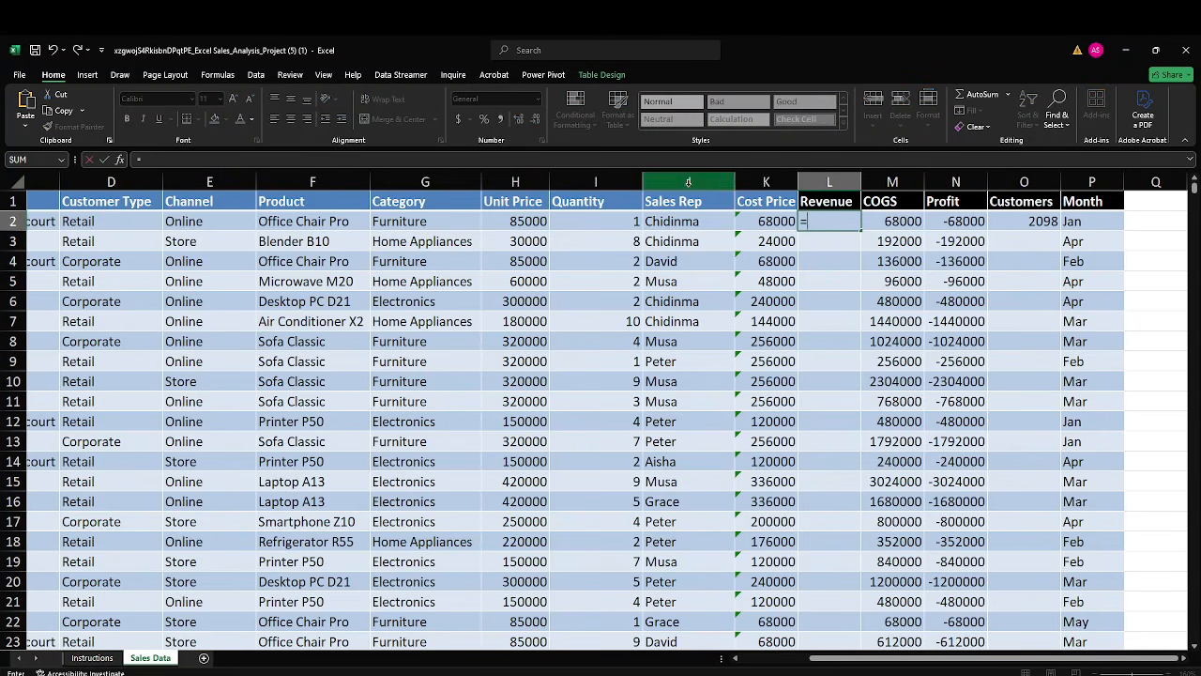
pyautogui.click(523, 222)
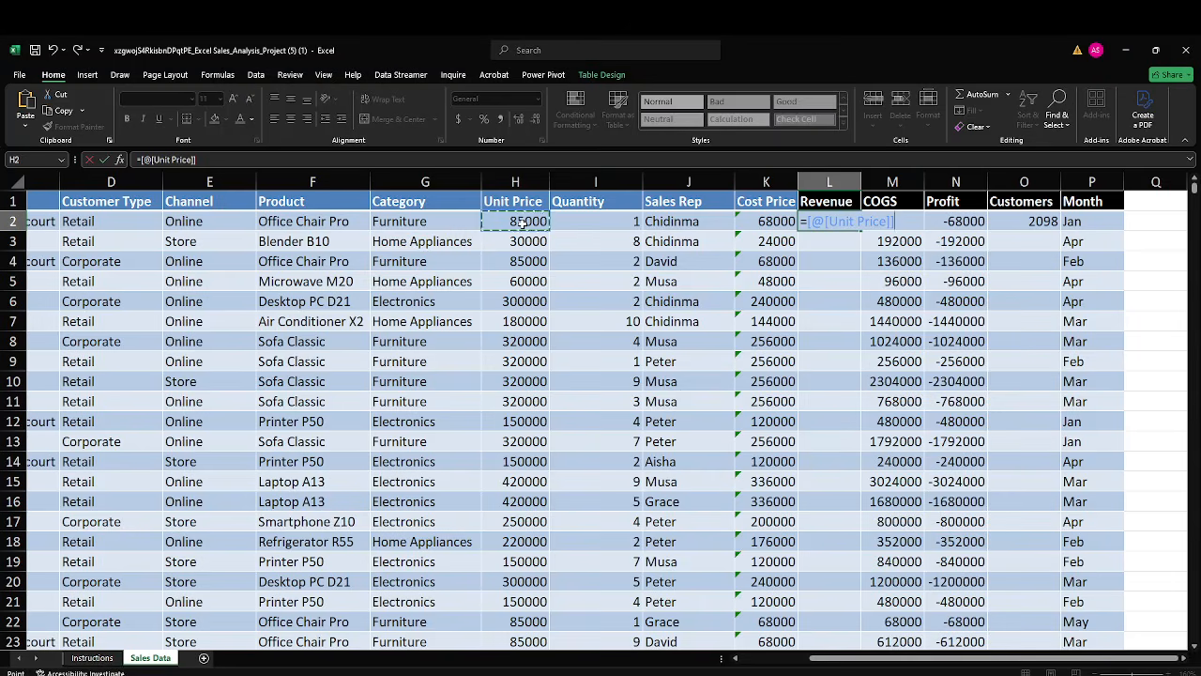
pyautogui.write('*')
pyautogui.click(571, 221)
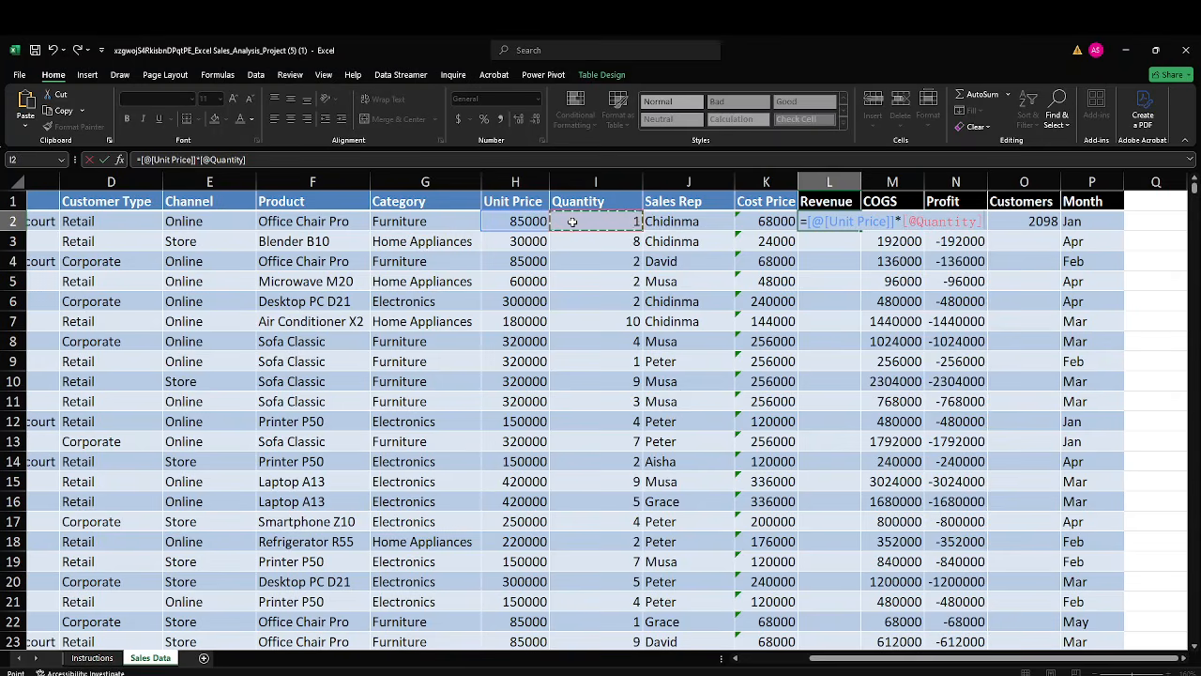
pyautogui.press('Return')
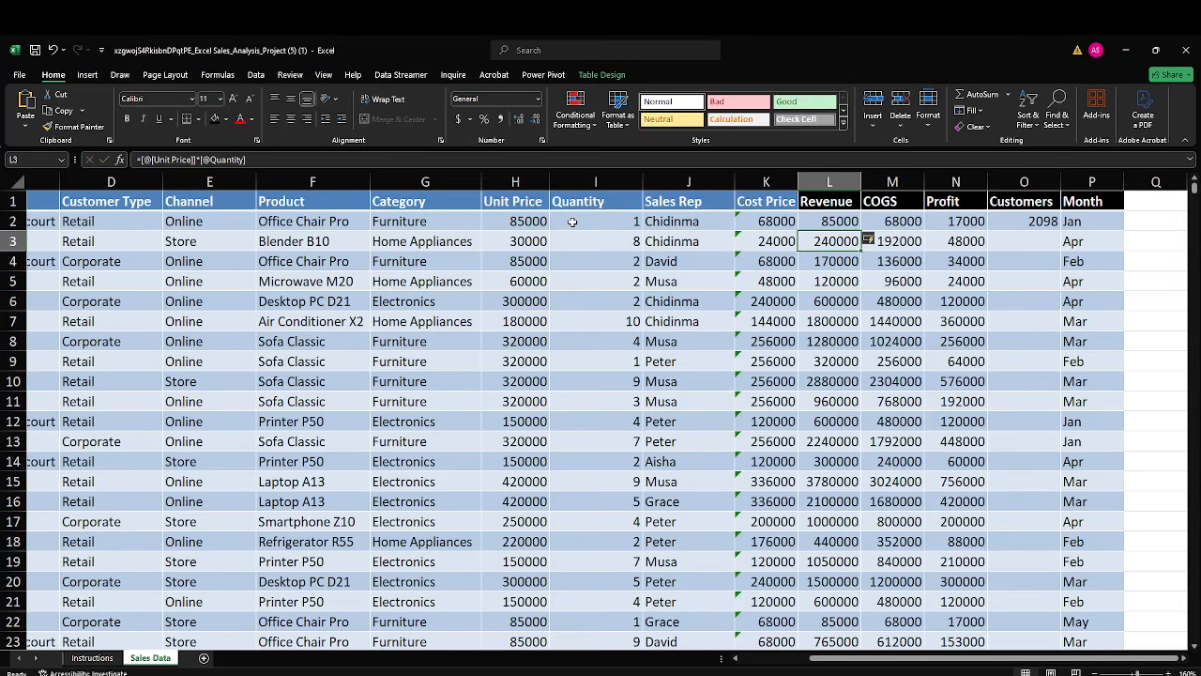
# Clear all the formulas in the COGS column from M2 down, keeping the header.
pyautogui.click(876, 222)
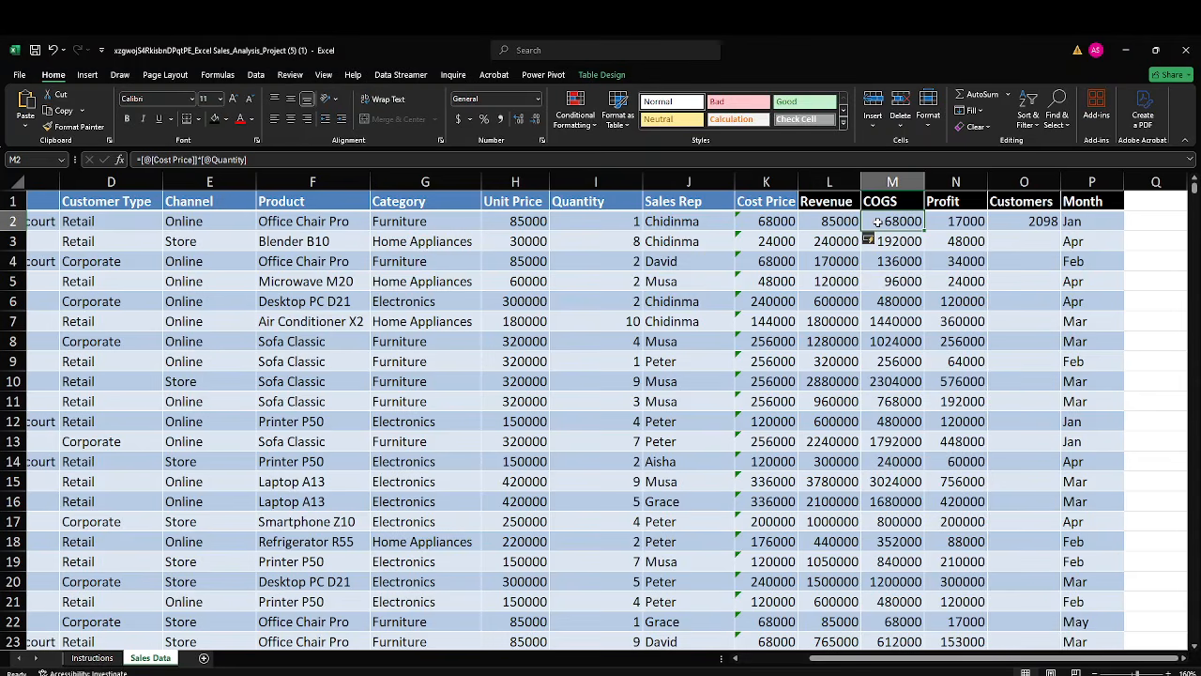
pyautogui.hotkey('ctrl', 'shift', 'Down')
pyautogui.press('Delete')
pyautogui.hotkey('ctrl', 'BackSpace')
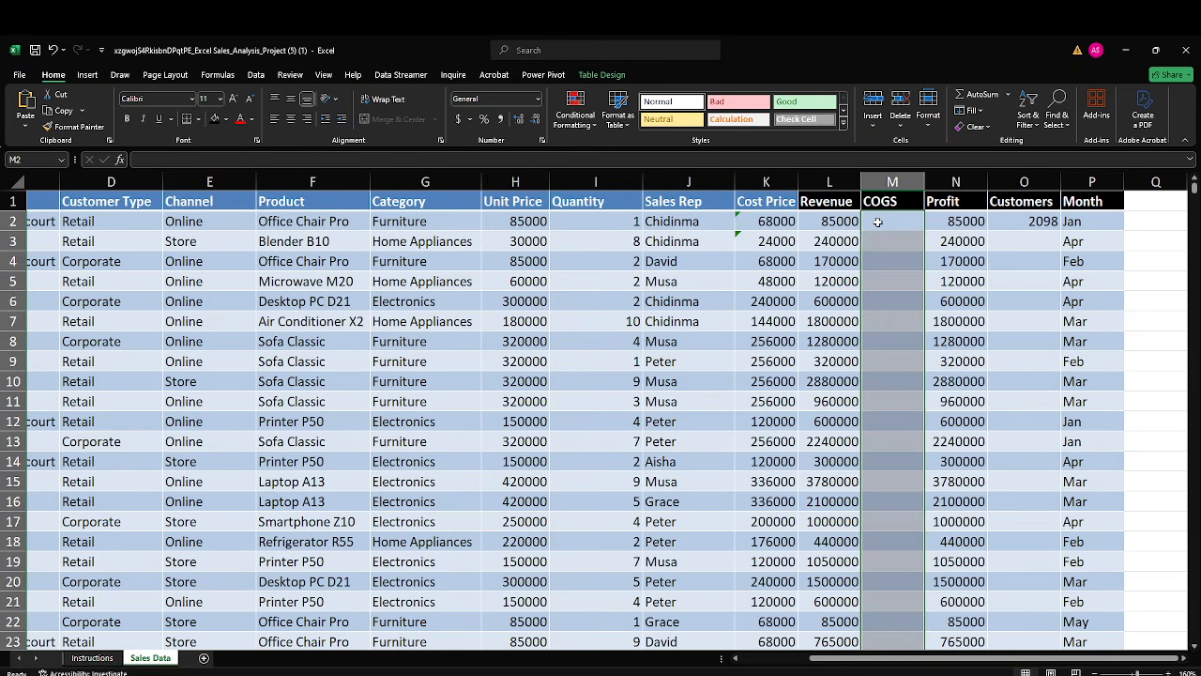
pyautogui.click(877, 221)
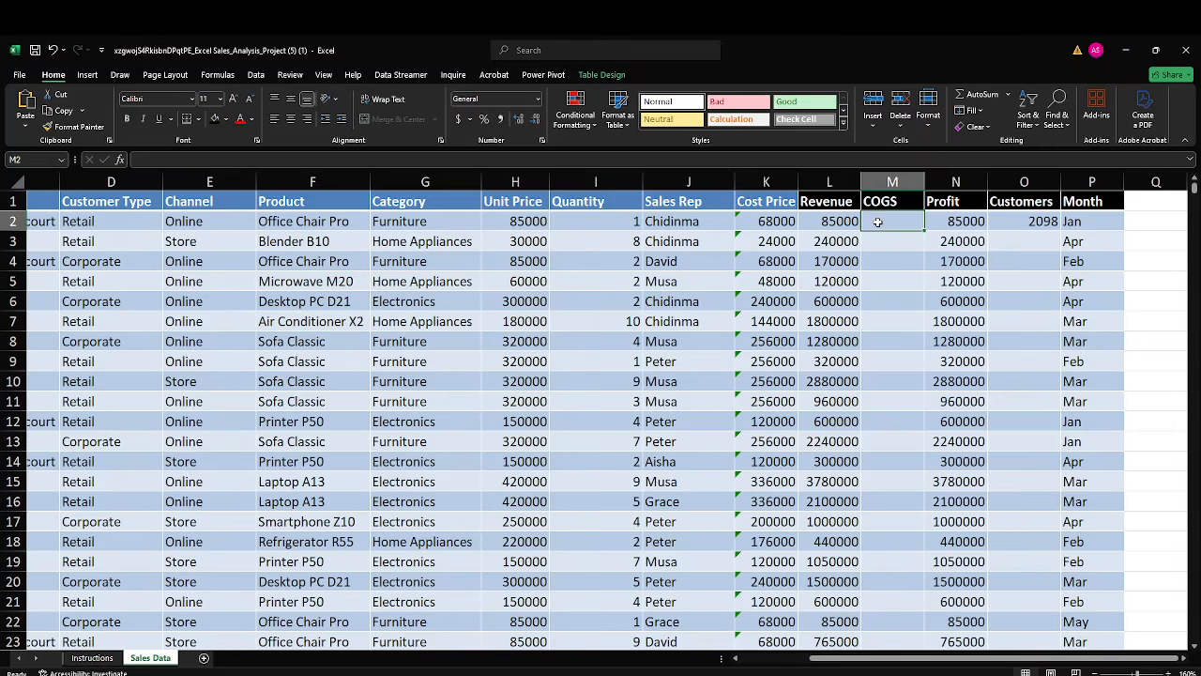
pyautogui.write('=')
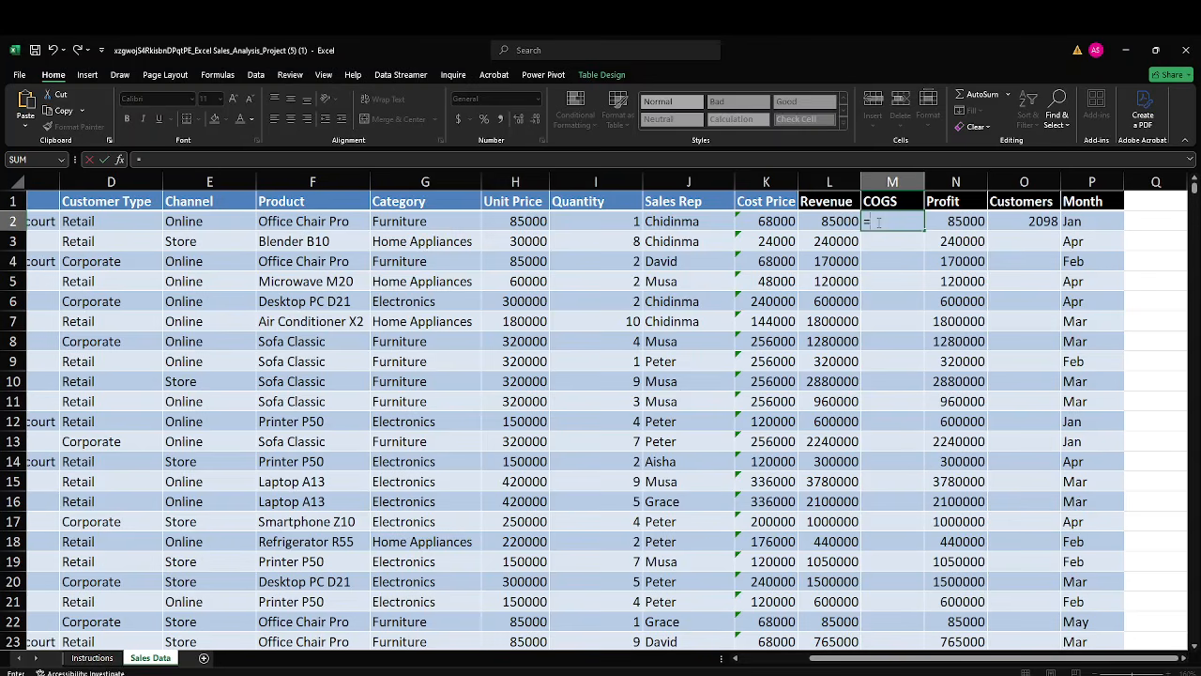
pyautogui.click(754, 220)
pyautogui.write('*')
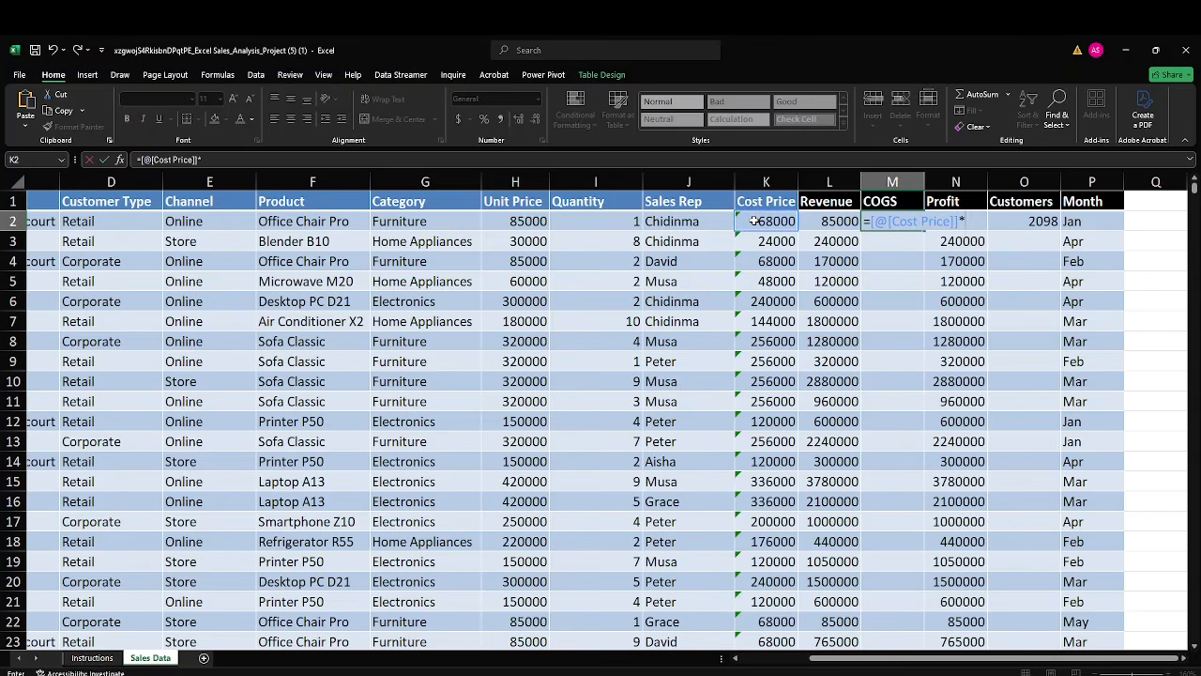
pyautogui.click(631, 222)
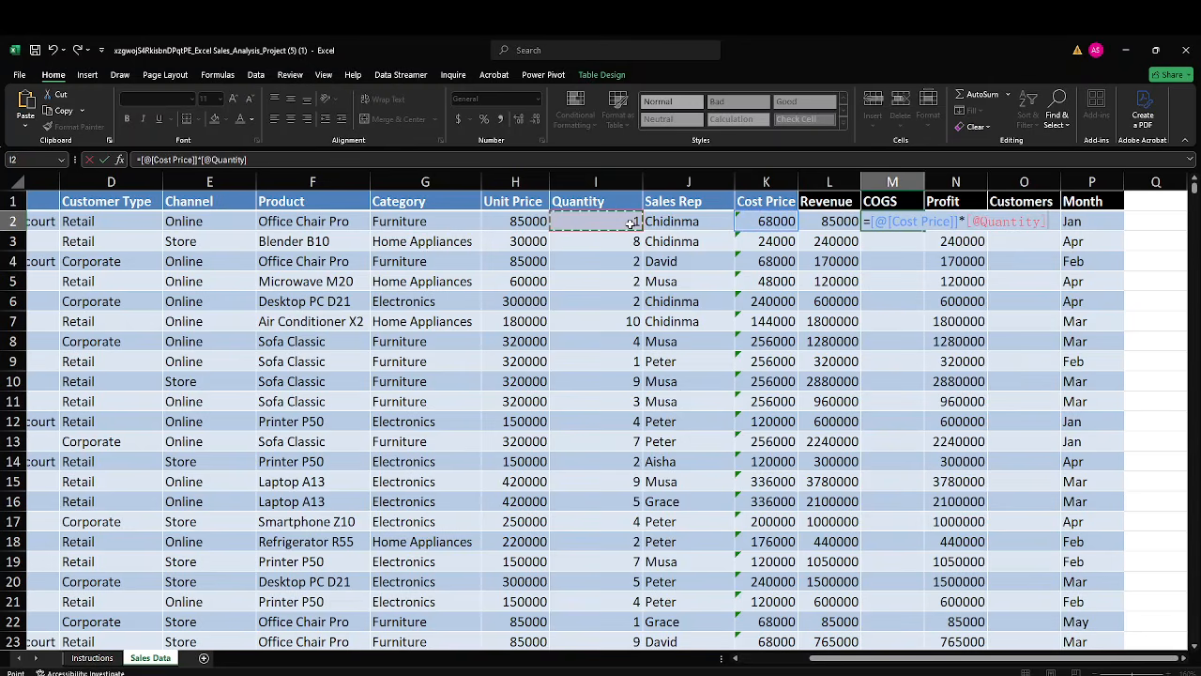
pyautogui.press('Return')
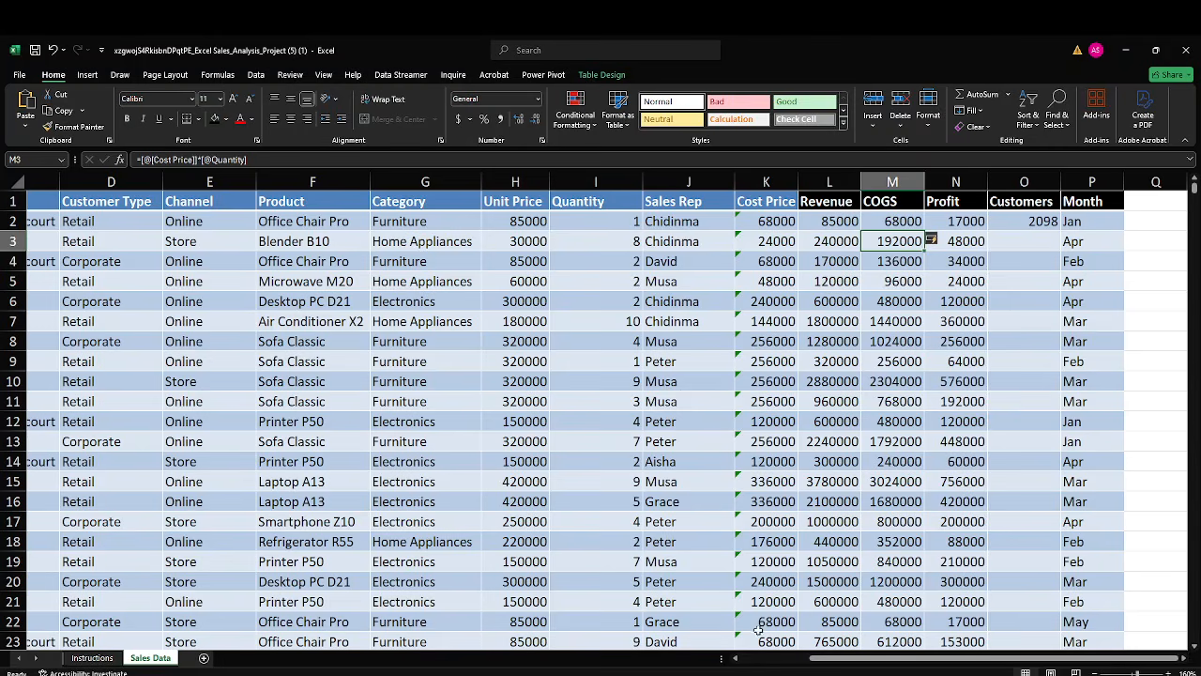
# Check the Google Meet call again, and go back to the sales workbook in Excel.
pyautogui.moveTo(778, 675)
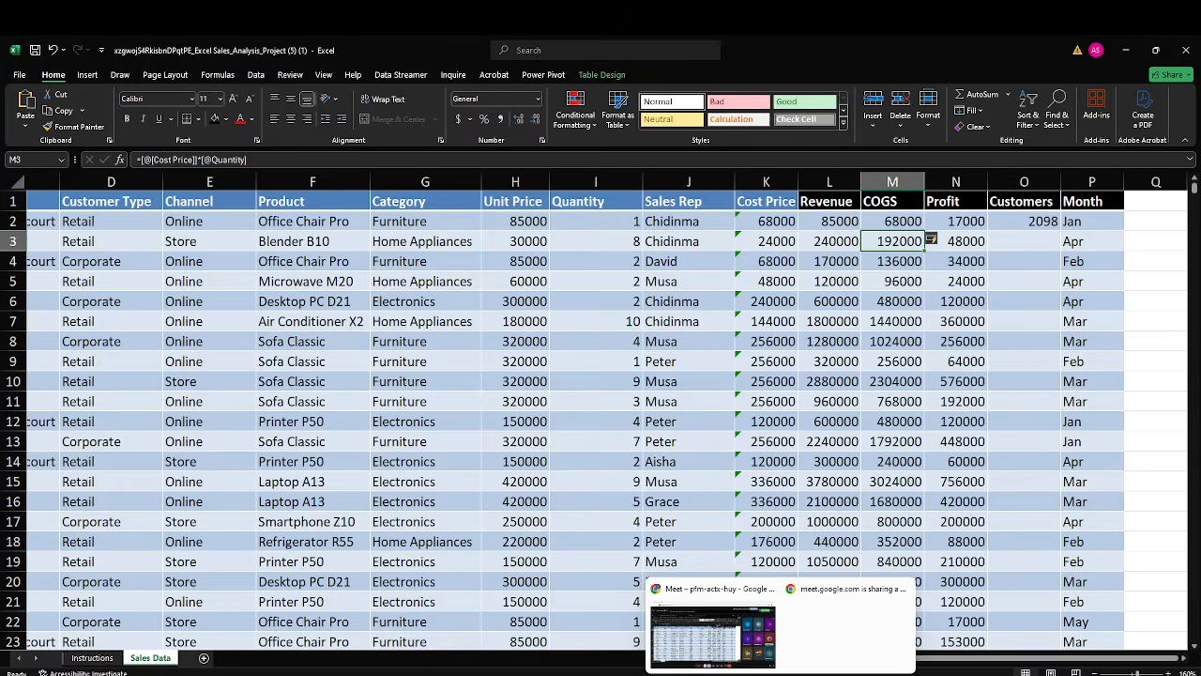
pyautogui.click(734, 649)
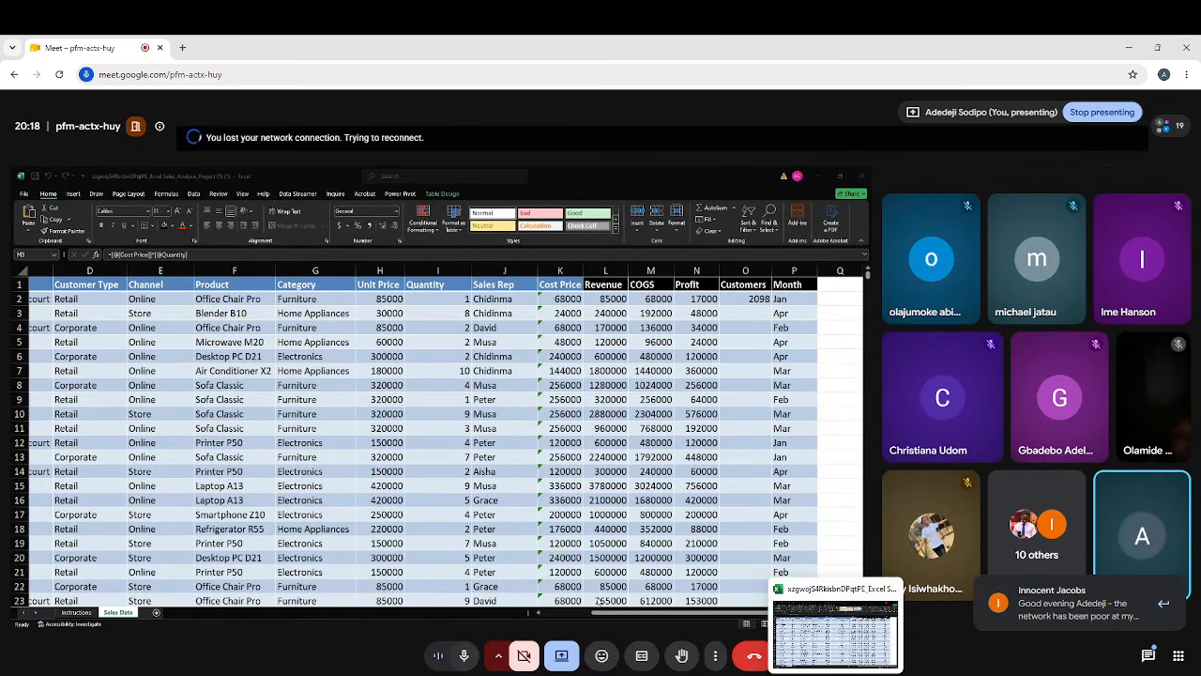
pyautogui.click(829, 640)
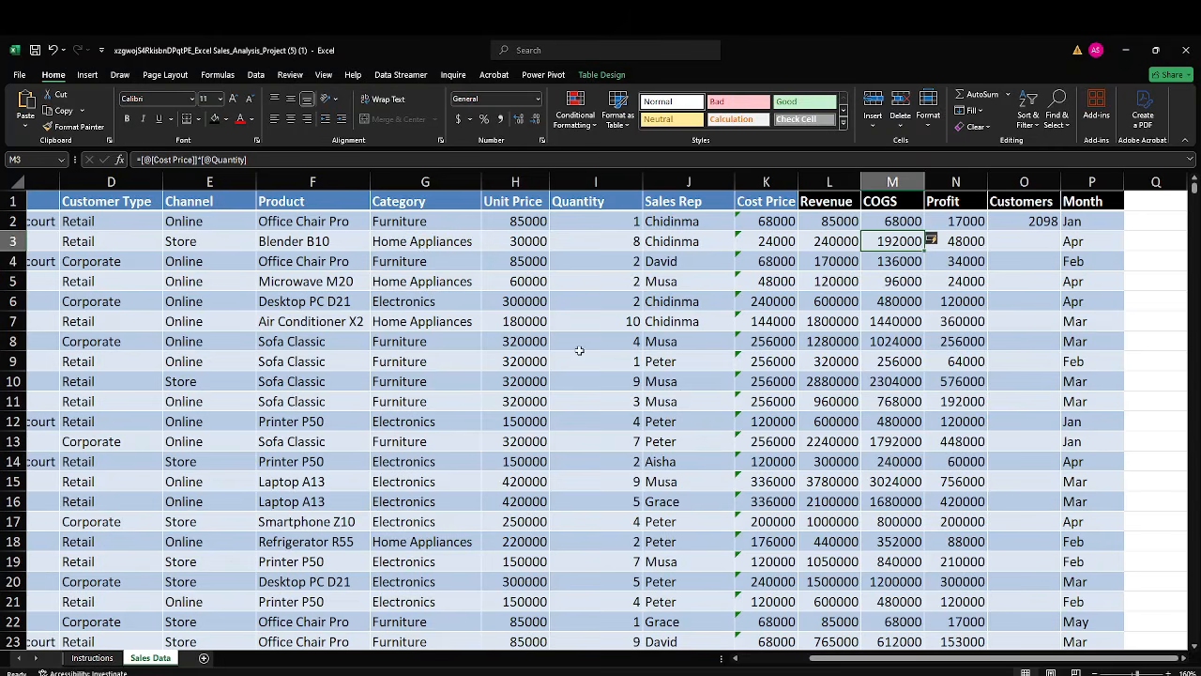
# Select the whole sales data table and create a PivotTable from Table1 on a new worksheet.
pyautogui.click(527, 343)
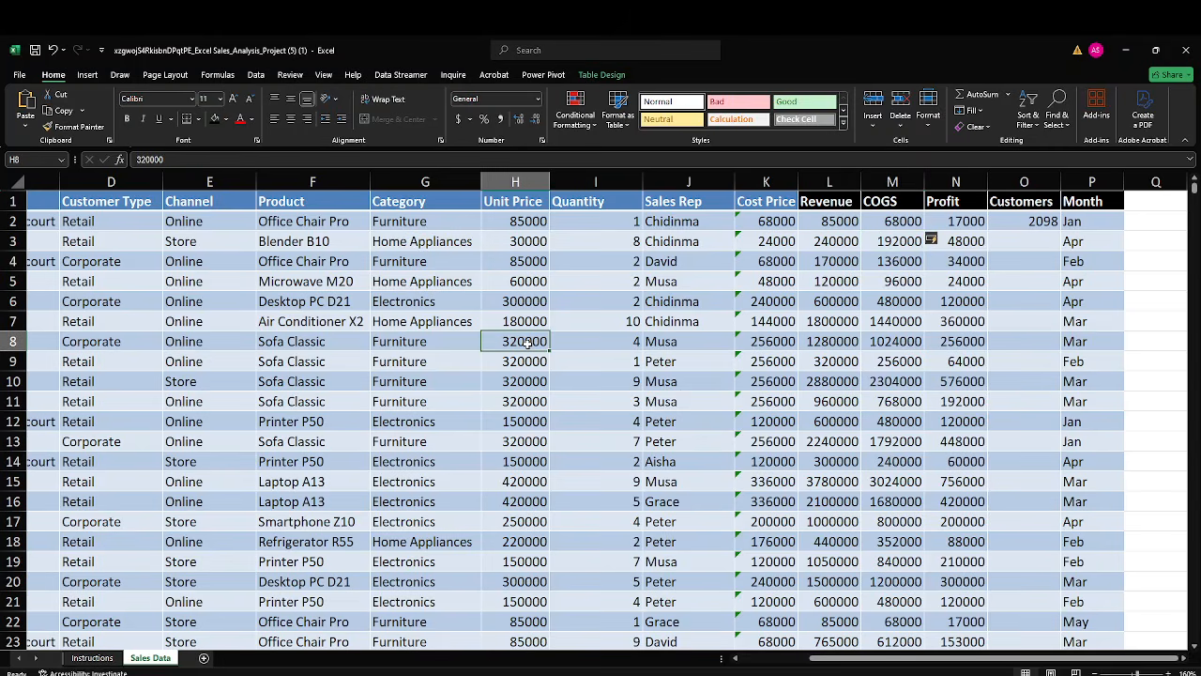
pyautogui.hotkey('ctrl', 'a')
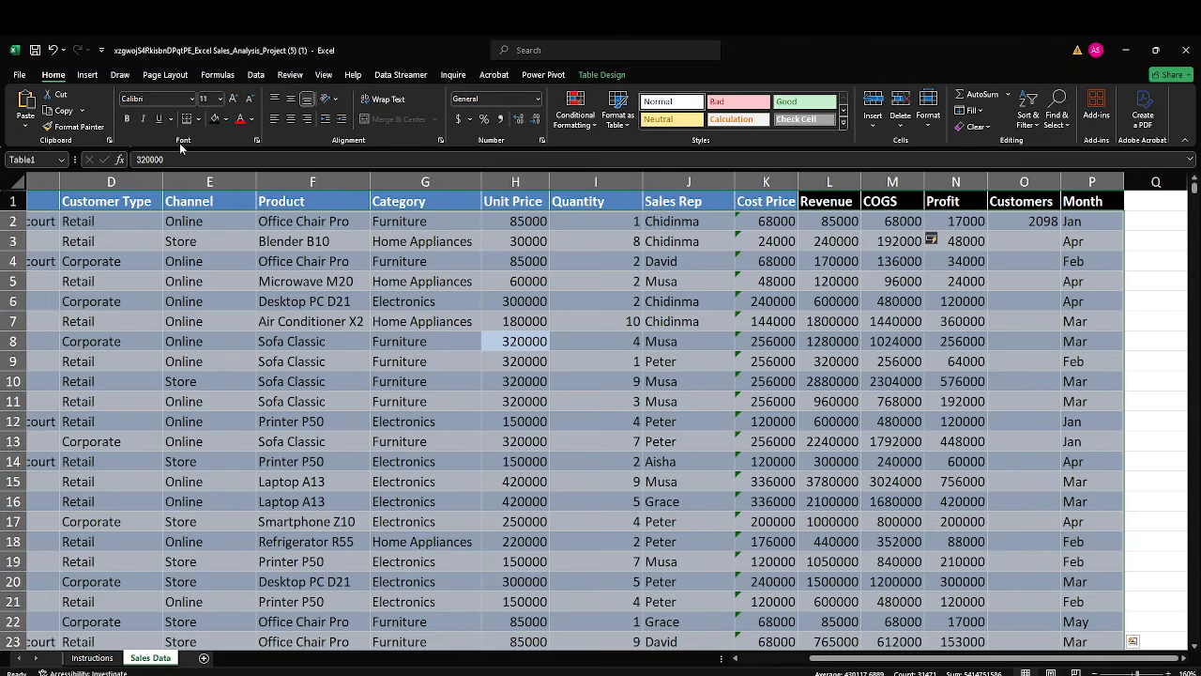
pyautogui.click(88, 75)
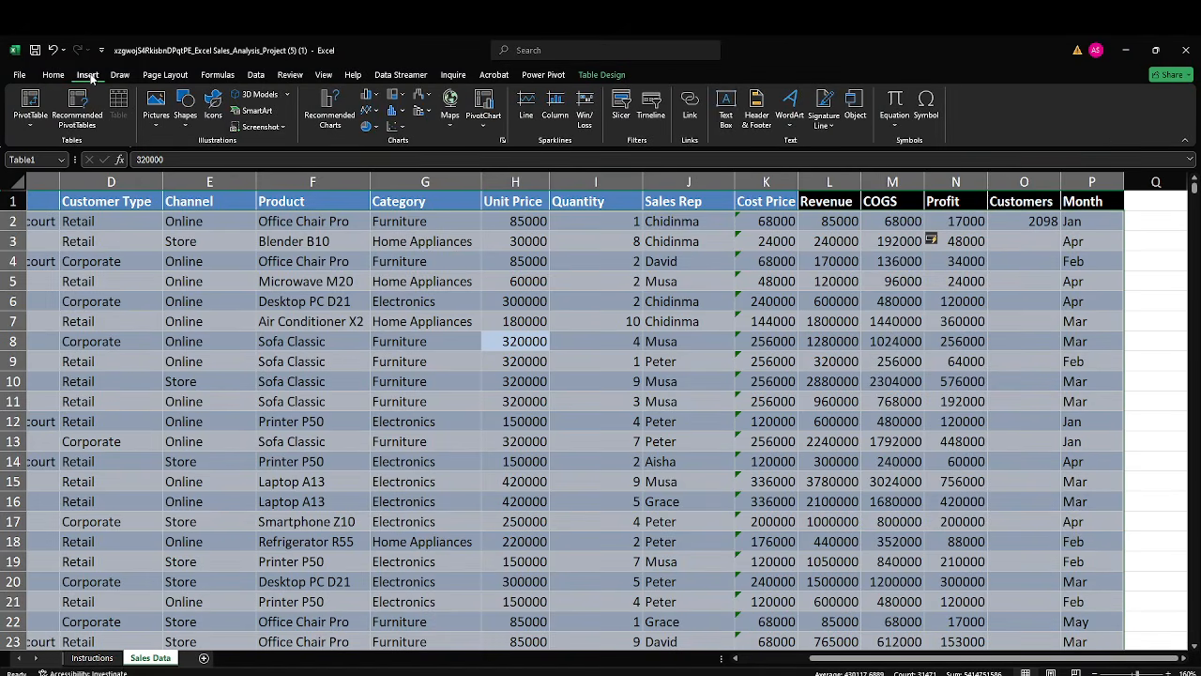
pyautogui.click(31, 103)
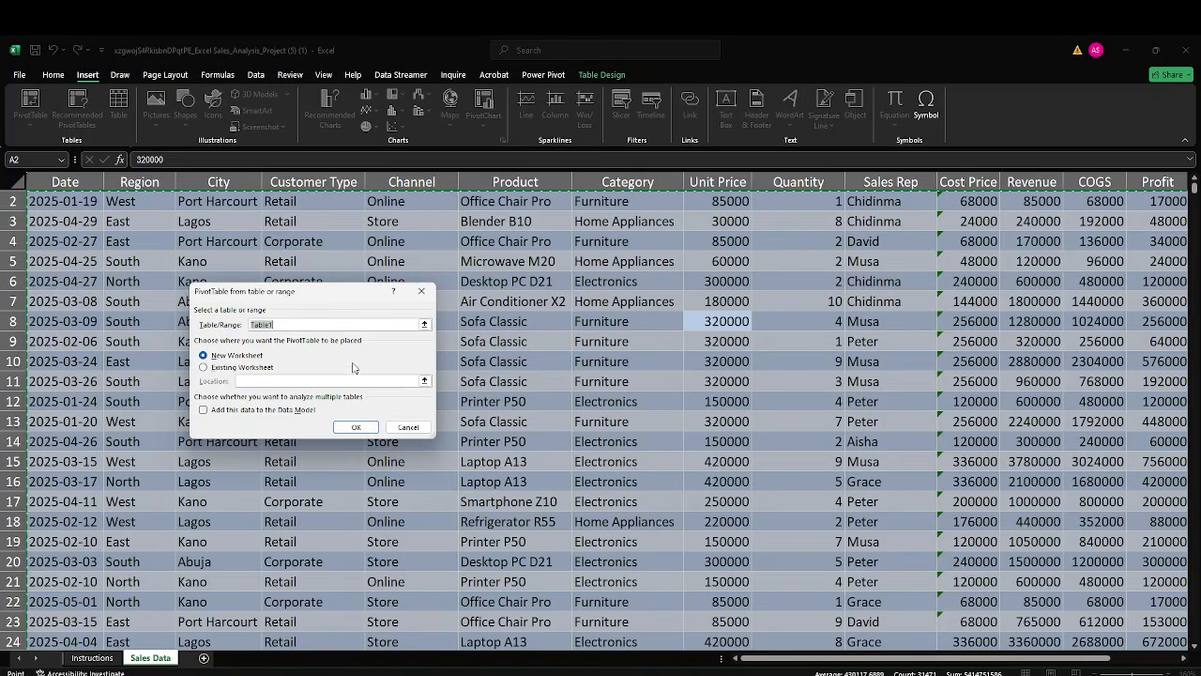
pyautogui.click(361, 429)
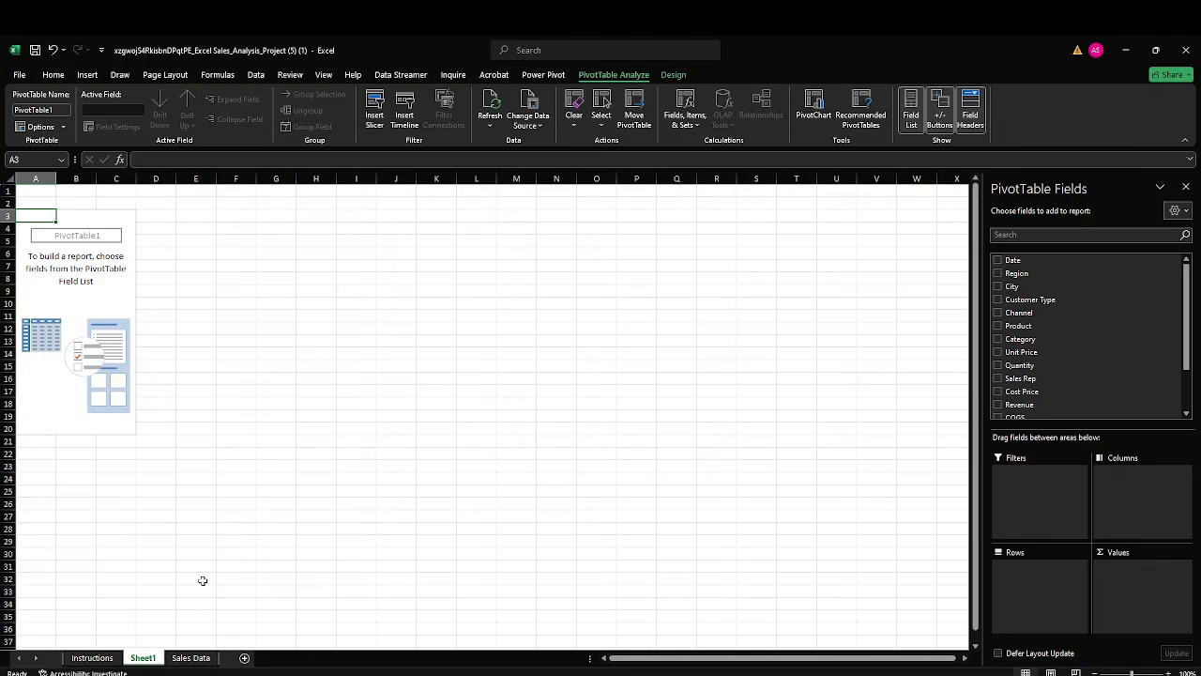
# Rename the new PivotTable worksheet as "Pivot table".
pyautogui.scroll(-5, 203, 581)
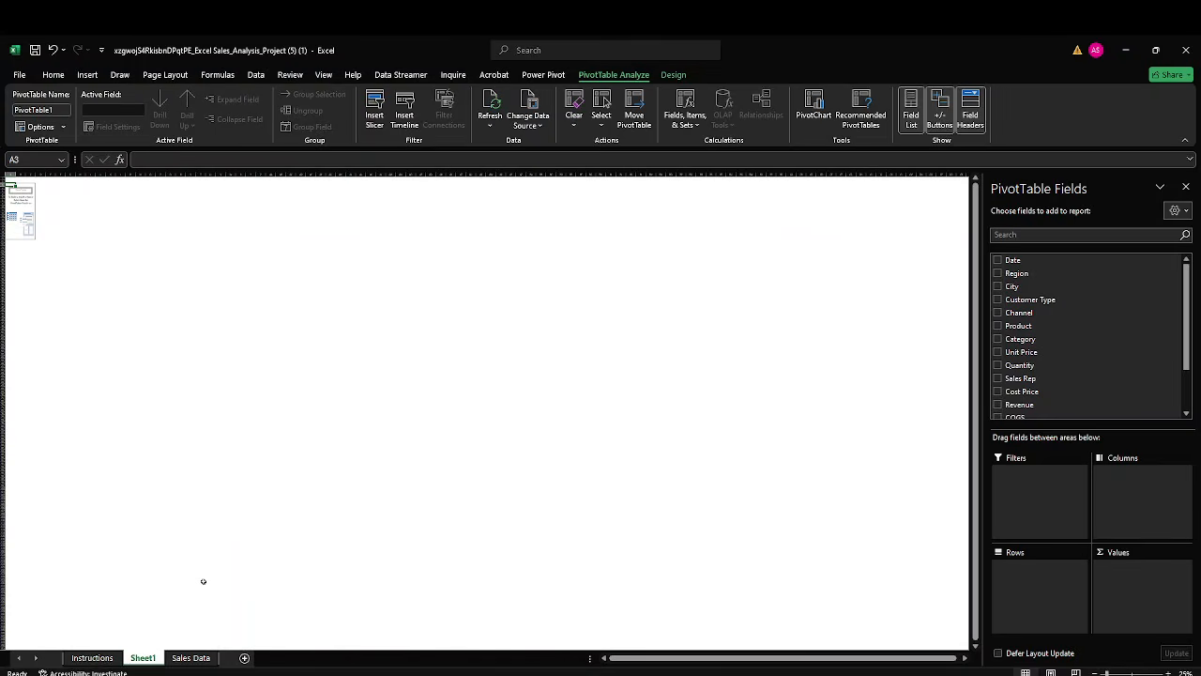
pyautogui.scroll(8, 203, 581)
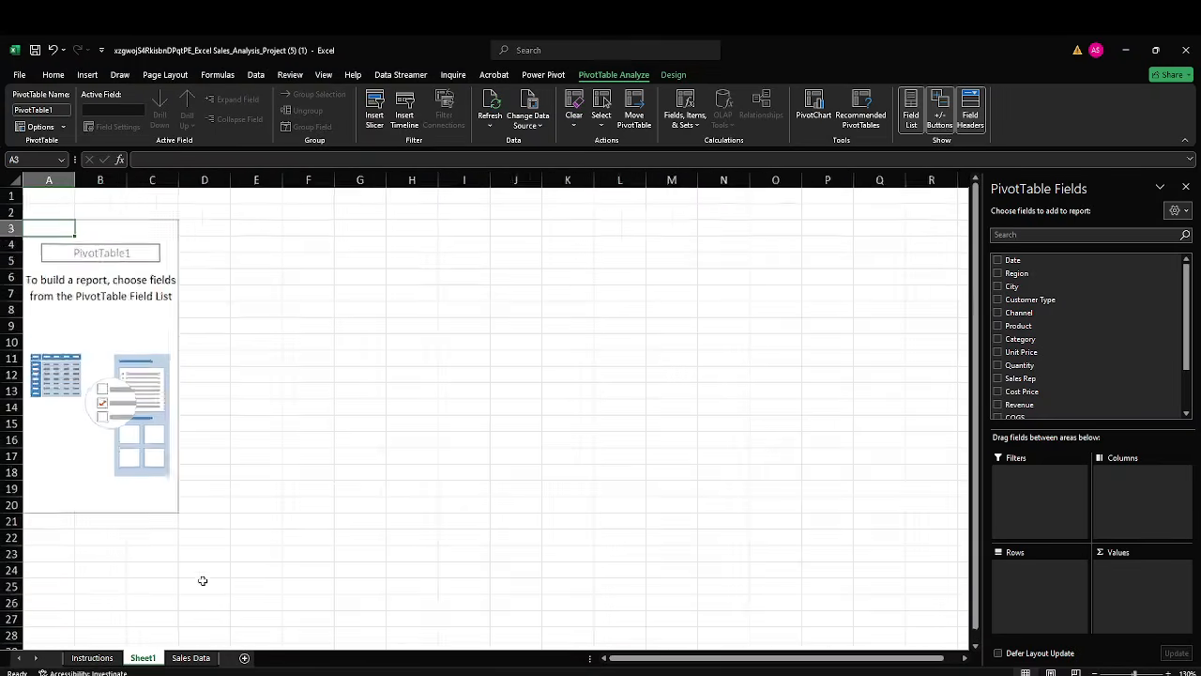
pyautogui.click(150, 657)
pyautogui.doubleClick(150, 657)
pyautogui.write('PivotTable')
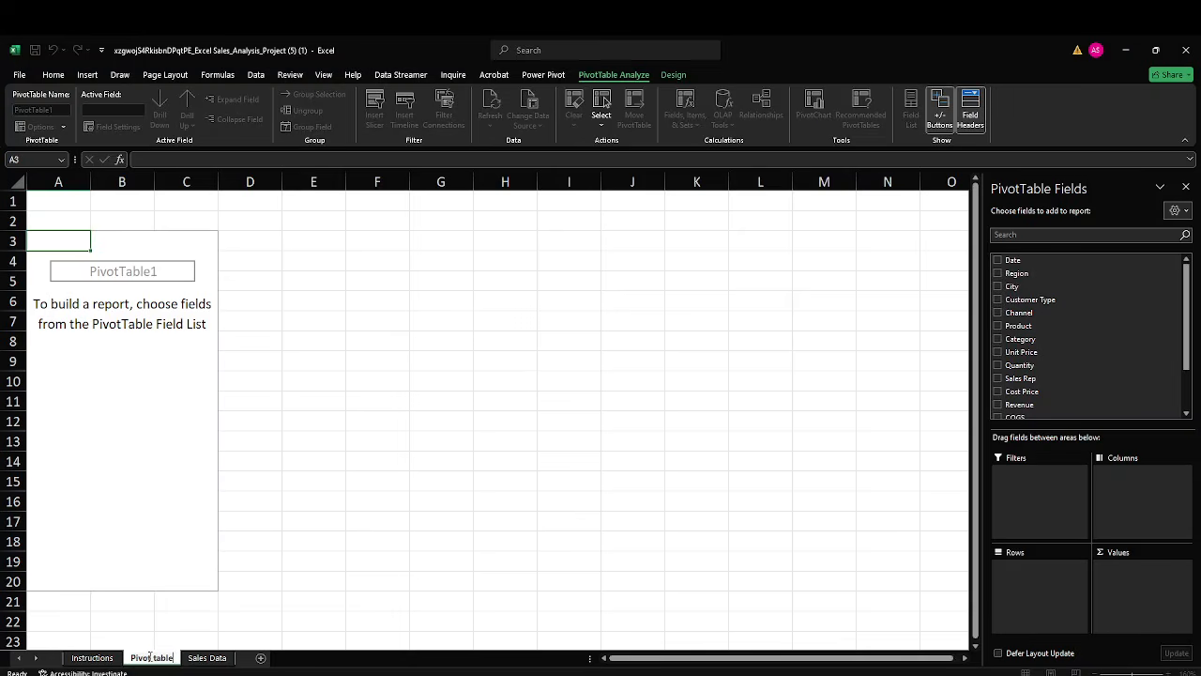
pyautogui.press('Return')
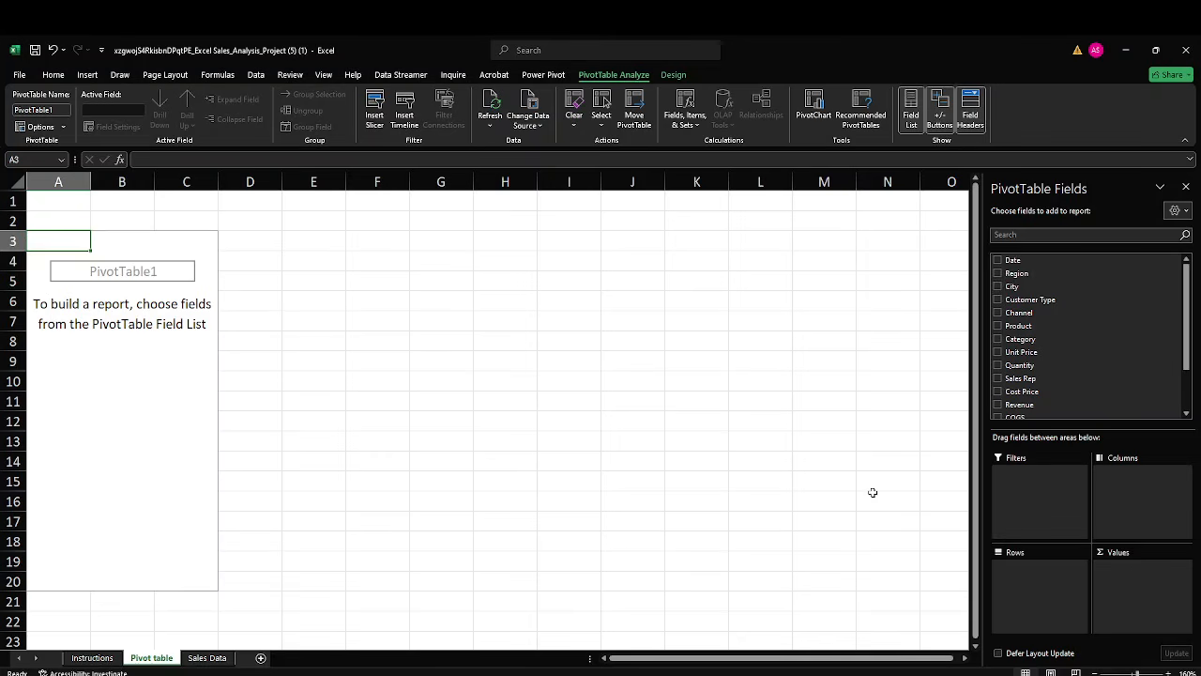
# Build the PivotTable with Product as the row field and the sum of Profit as the value field.
pyautogui.click(1040, 327)
pyautogui.moveTo(1037, 355); pyautogui.dragTo(1039, 586)
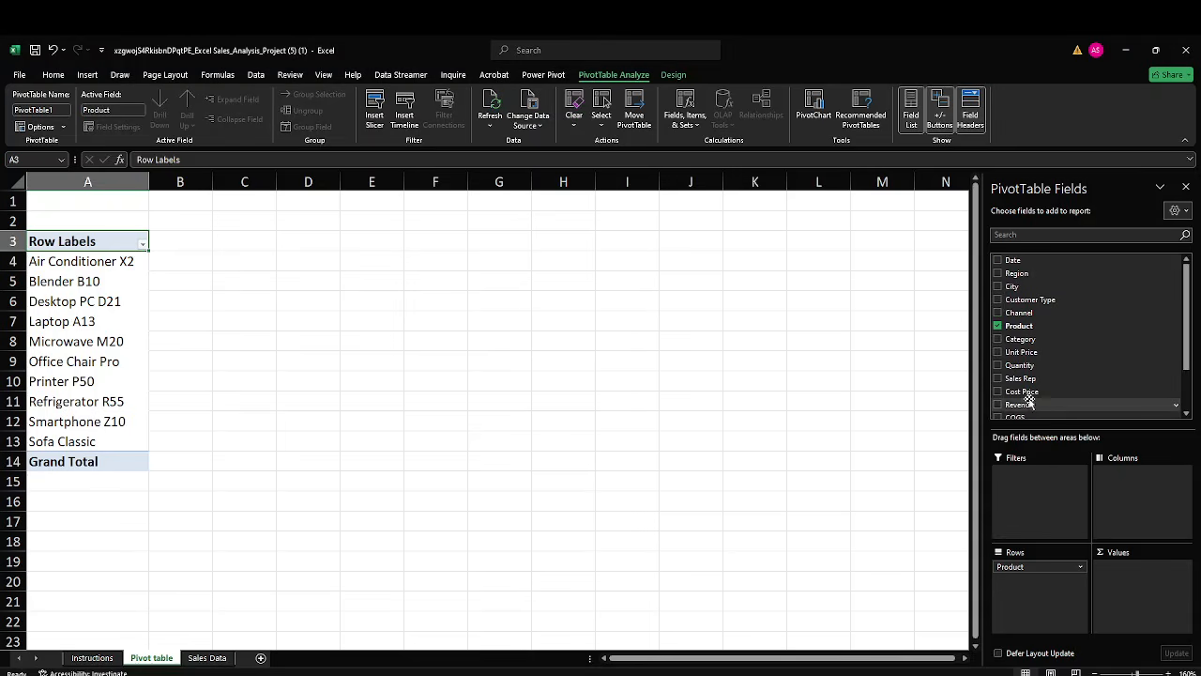
pyautogui.scroll(-2, 1018, 376)
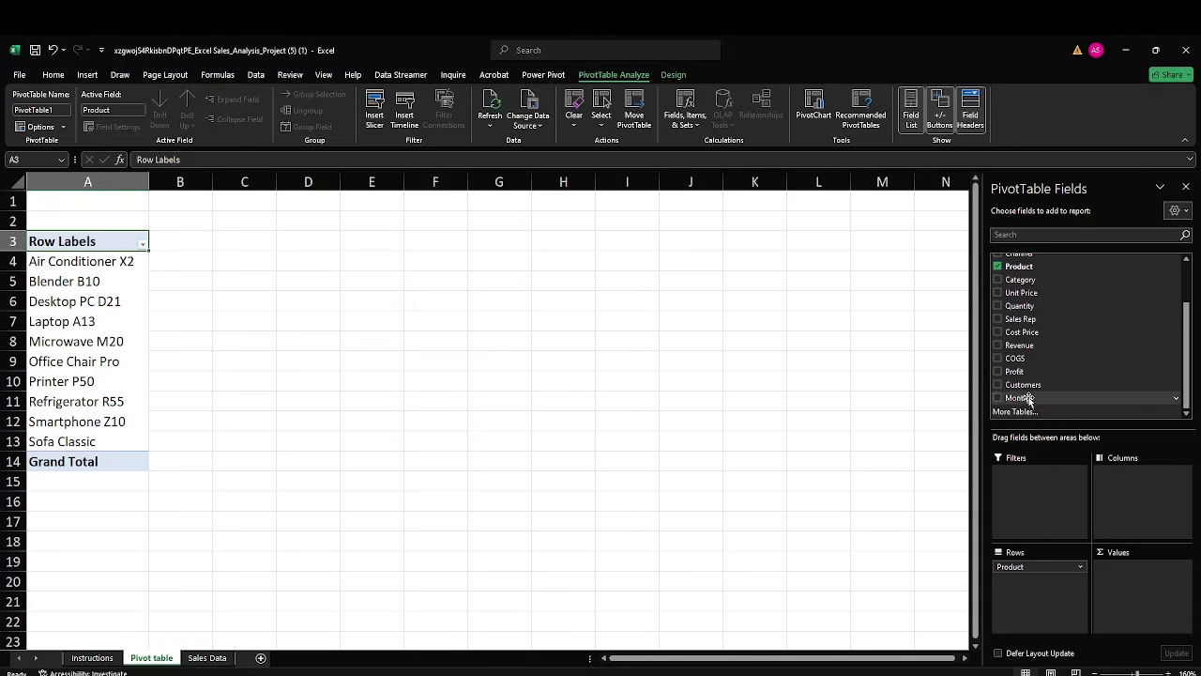
pyautogui.moveTo(1021, 373); pyautogui.dragTo(1130, 576)
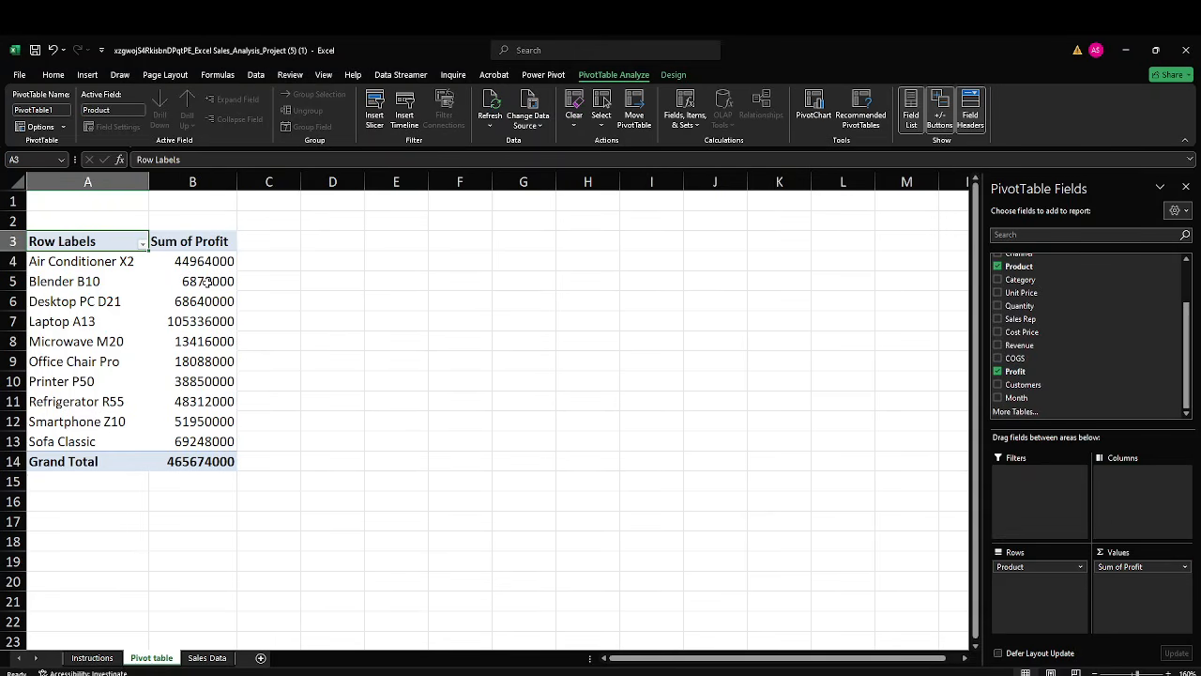
# Format the Sum of Profit values, including the grand total, as Currency with the ₦ Yoruba symbol.
pyautogui.moveTo(196, 258); pyautogui.dragTo(203, 453)
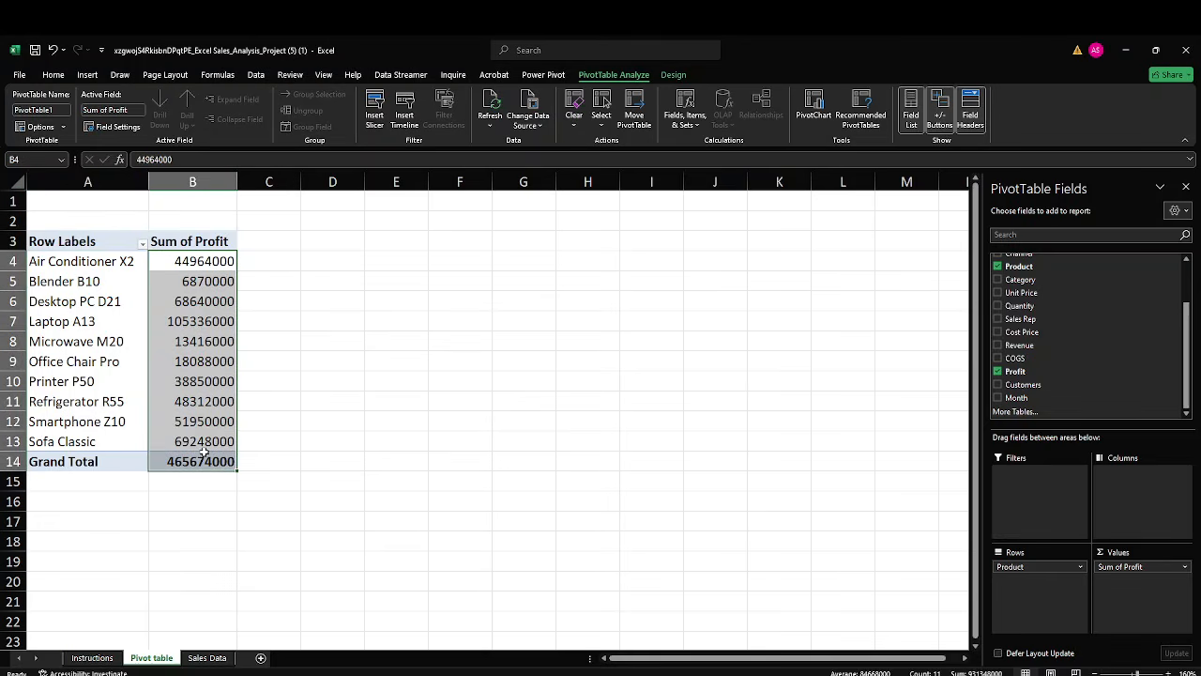
pyautogui.hotkey('ctrl', '1')
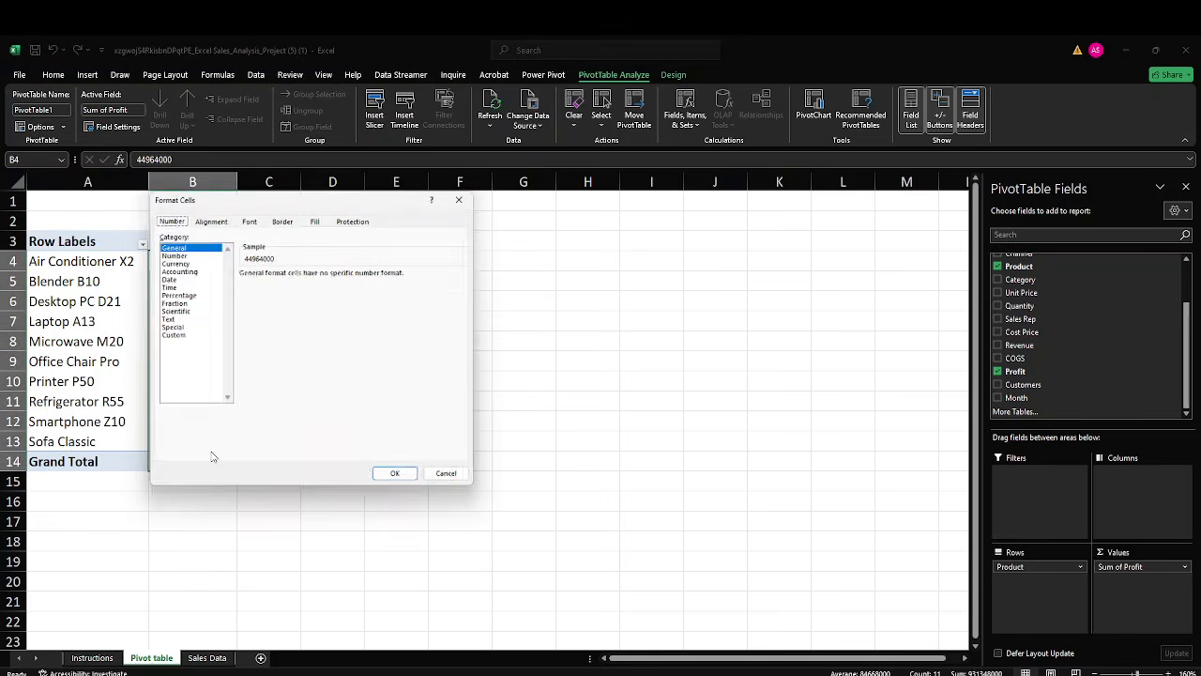
pyautogui.click(172, 262)
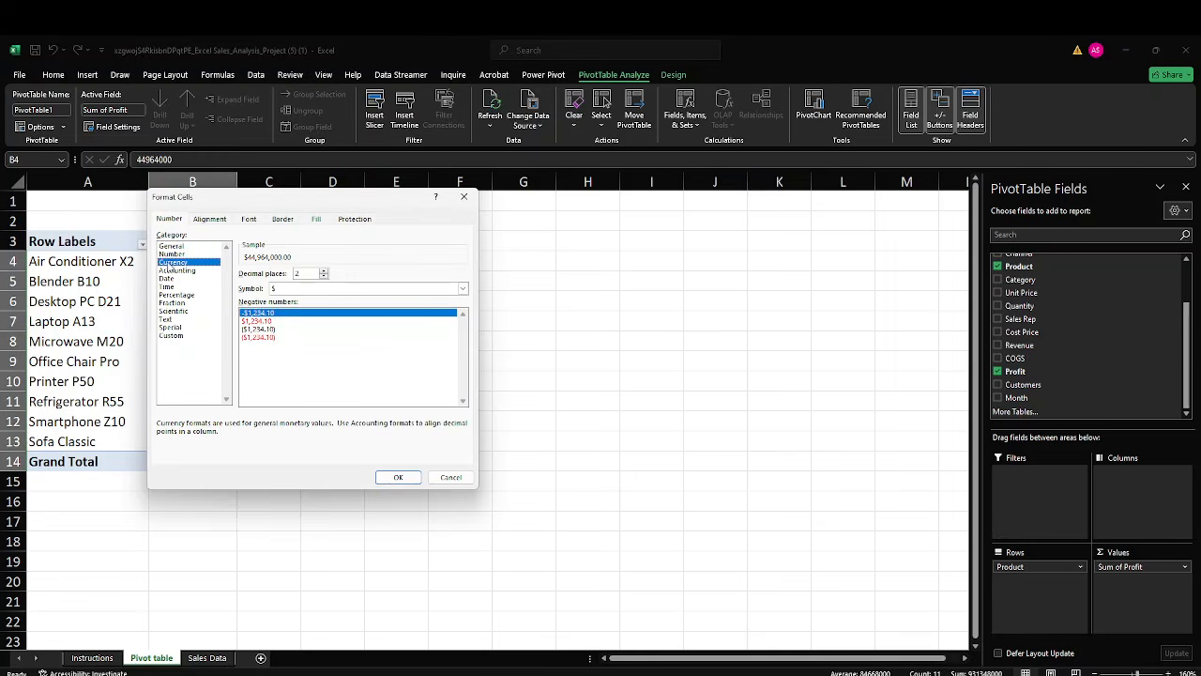
pyautogui.click(400, 290)
pyautogui.scroll(-4, 336, 408)
pyautogui.scroll(-10, 336, 409)
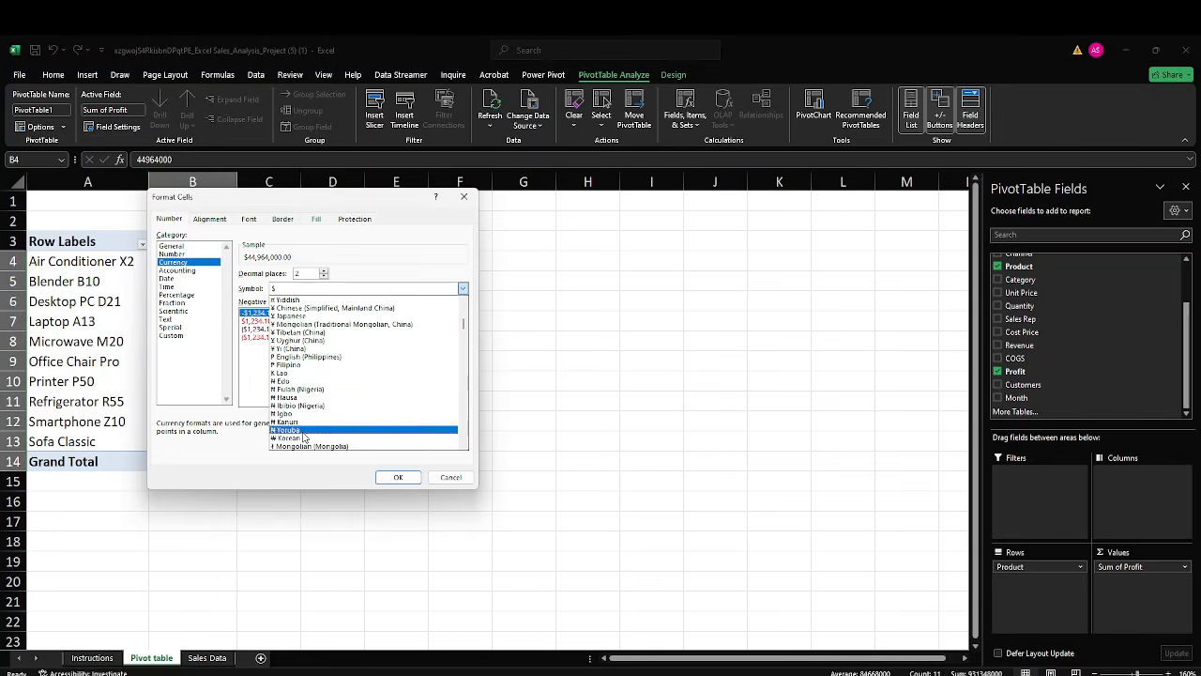
pyautogui.click(306, 435)
pyautogui.click(395, 477)
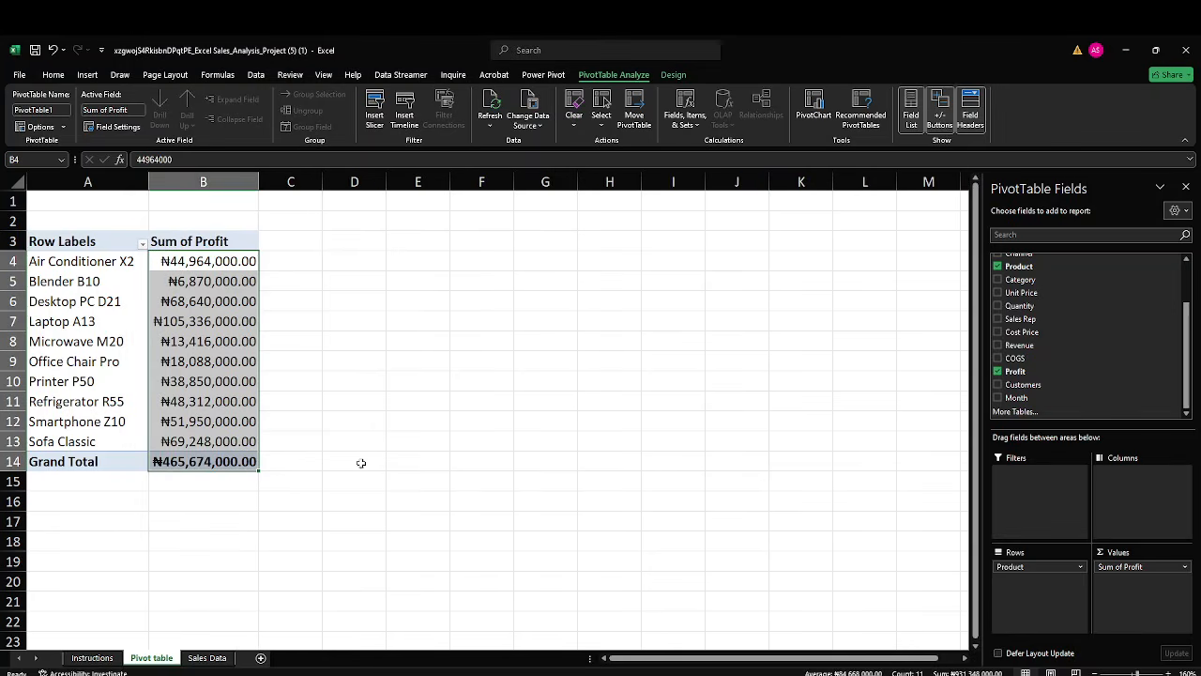
# Remove both decimal places from the Sum of Profit values in the PivotTable.
pyautogui.click(53, 74)
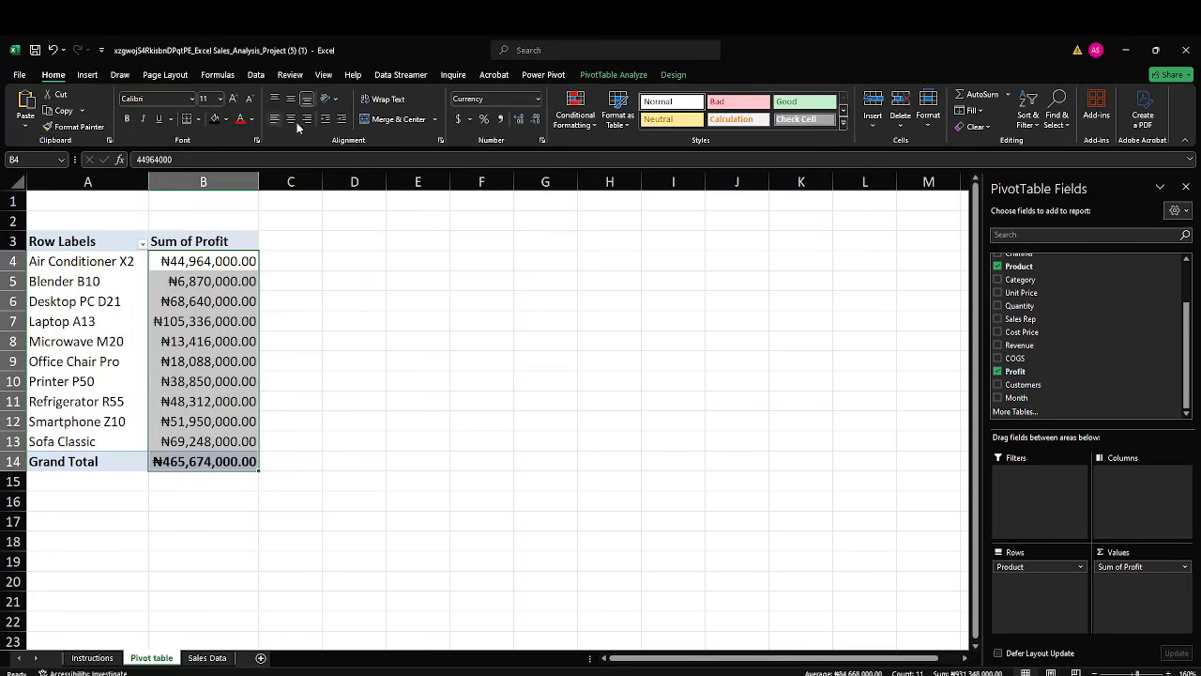
pyautogui.click(538, 123)
pyautogui.click(538, 123)
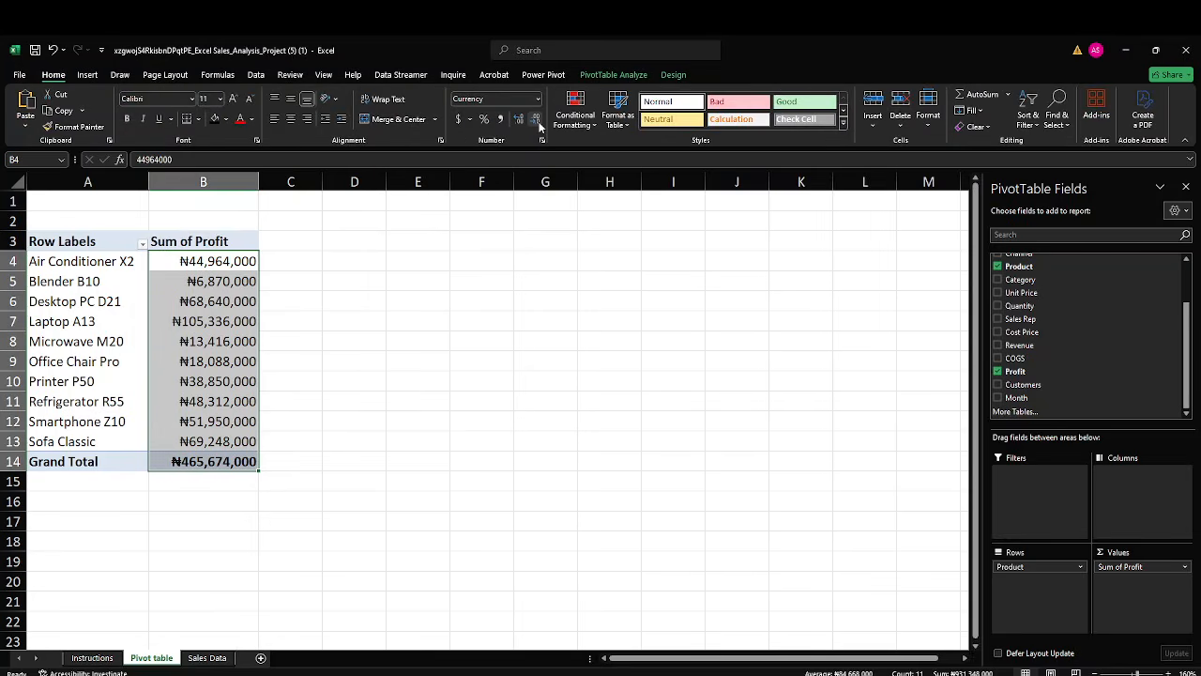
pyautogui.click(389, 360)
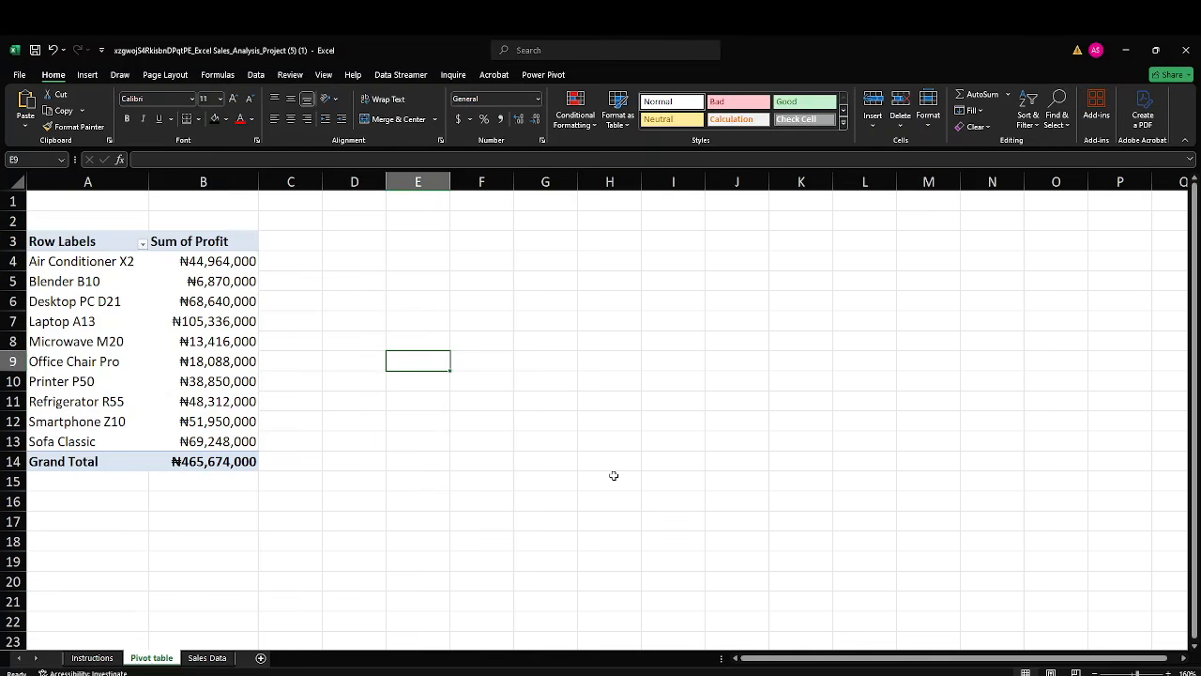
# Copy the whole profit-by-product PivotTable and paste the duplicate below it at cell A17.
pyautogui.click(95, 243)
pyautogui.moveTo(95, 243); pyautogui.dragTo(235, 457)
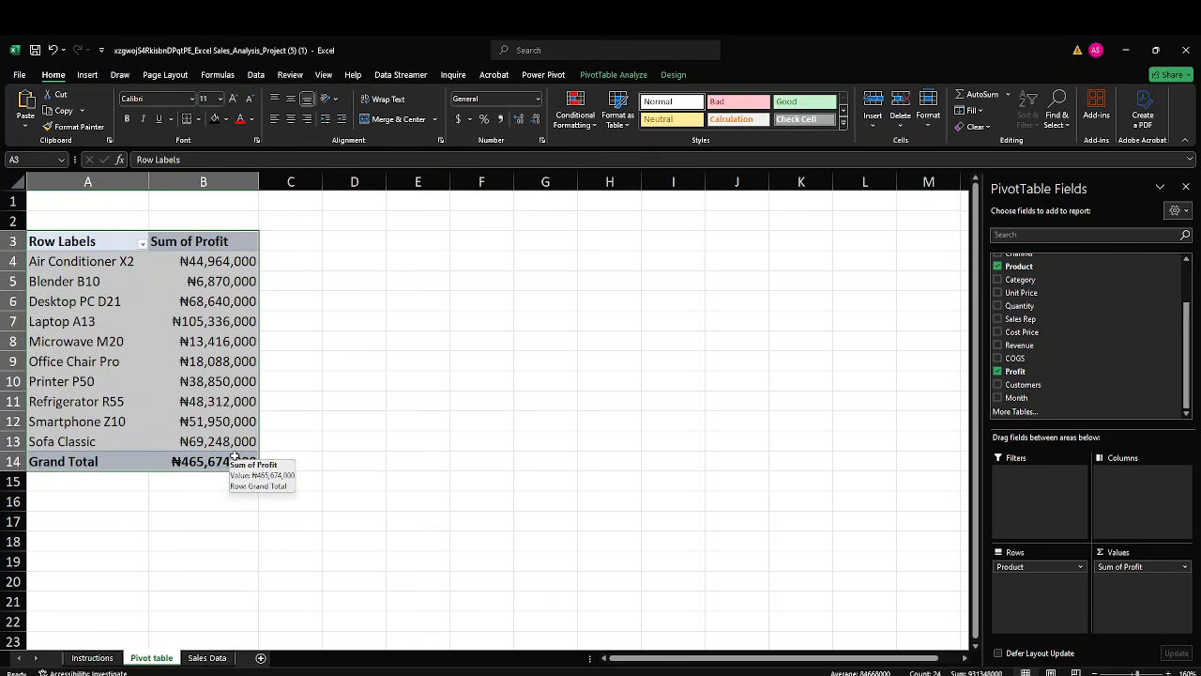
pyautogui.hotkey('ctrl', 'c')
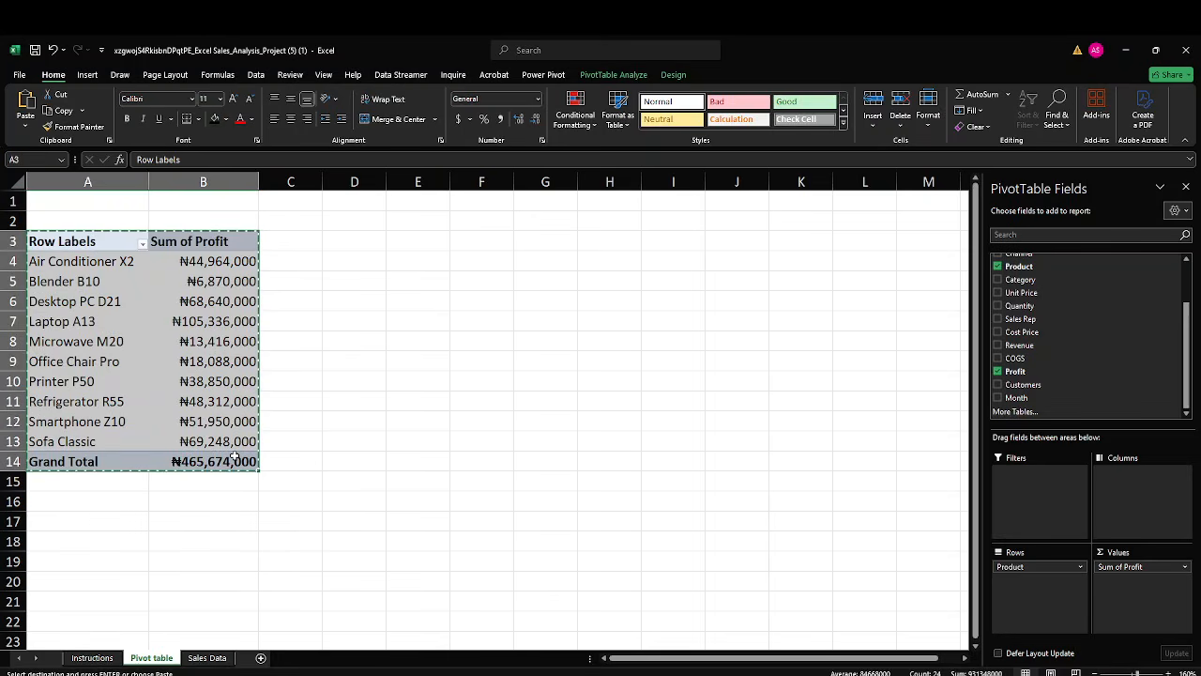
pyautogui.click(61, 522)
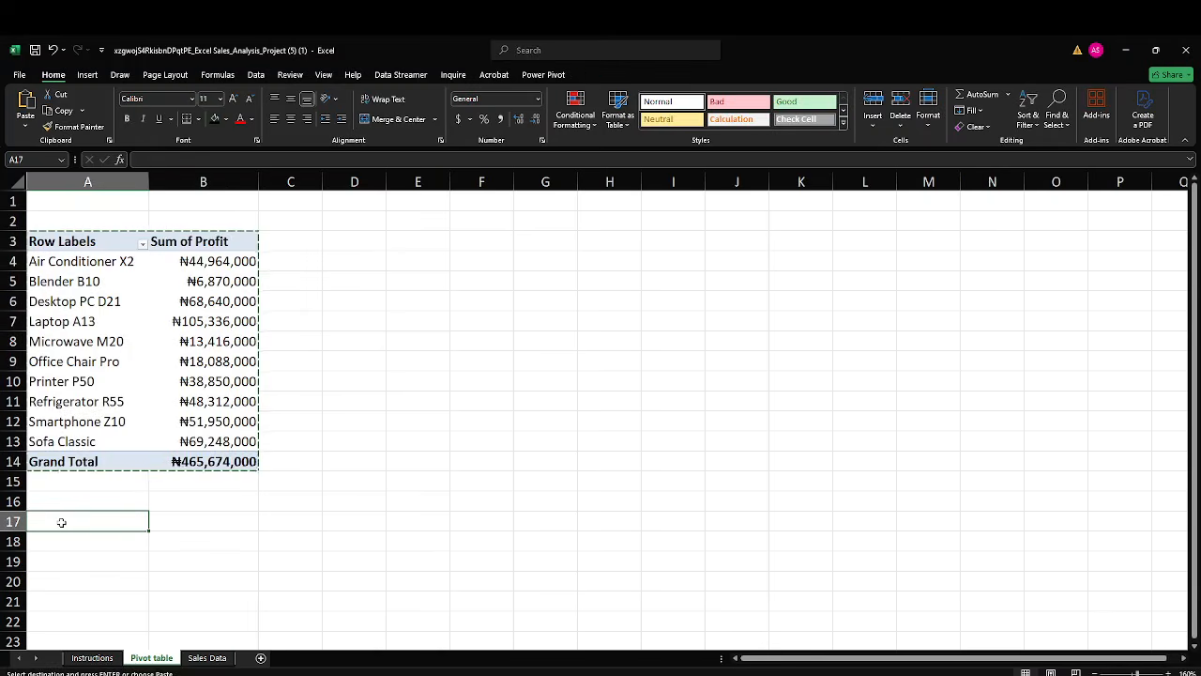
pyautogui.hotkey('ctrl', 'v')
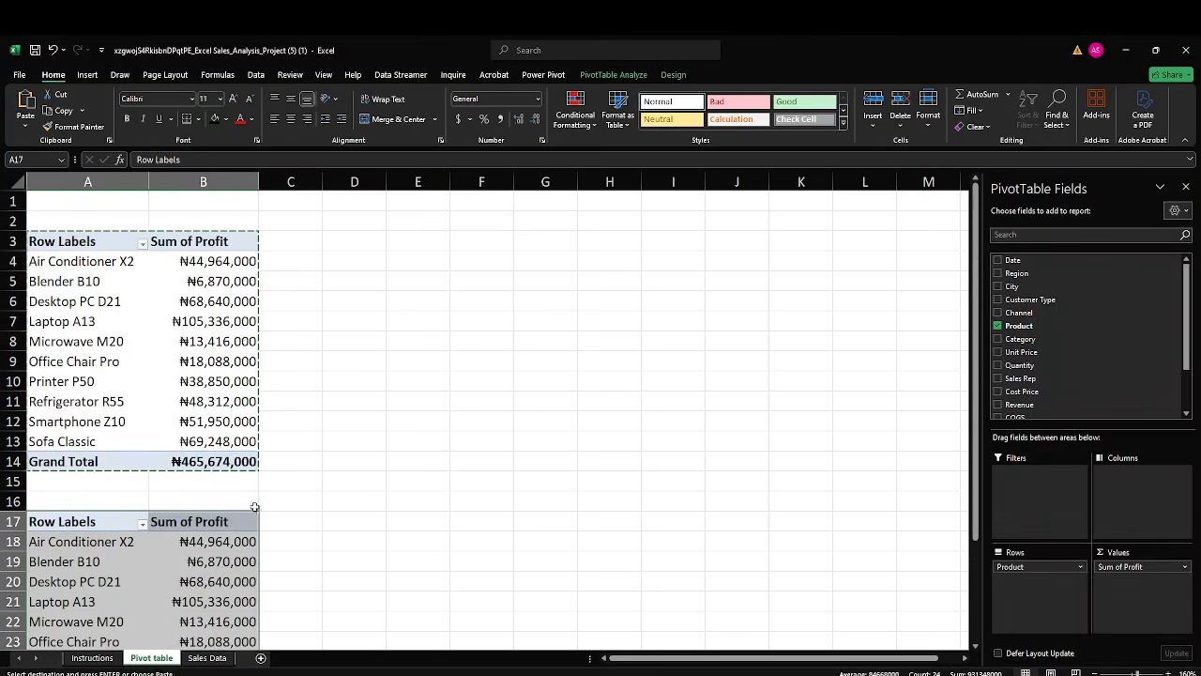
pyautogui.scroll(-3, 258, 493)
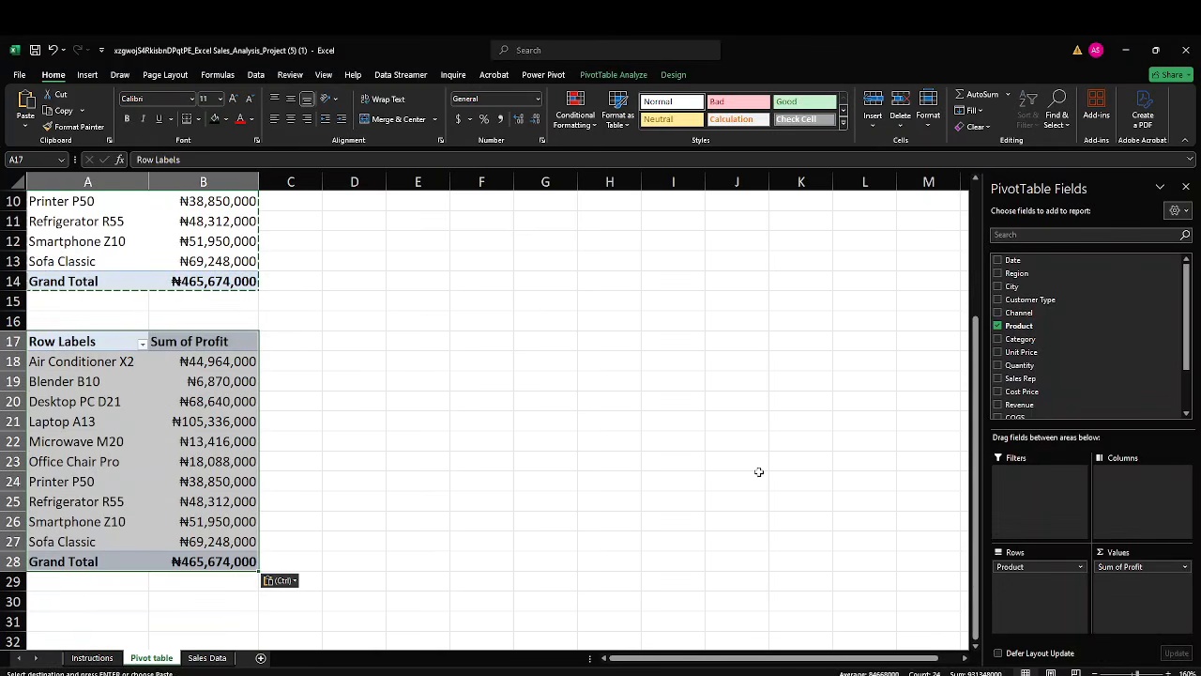
# Change the duplicate PivotTable at A17 to use Sales Rep as the row field and the sum of Revenue as the value field.
pyautogui.click(999, 327)
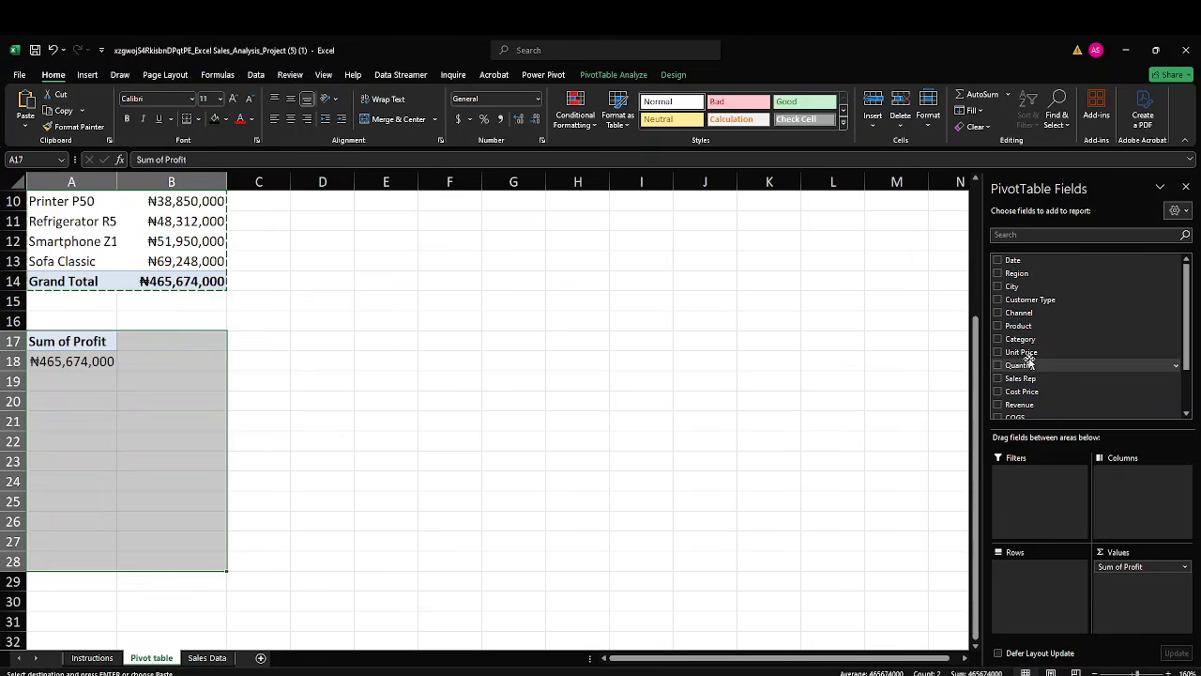
pyautogui.scroll(-3, 1029, 342)
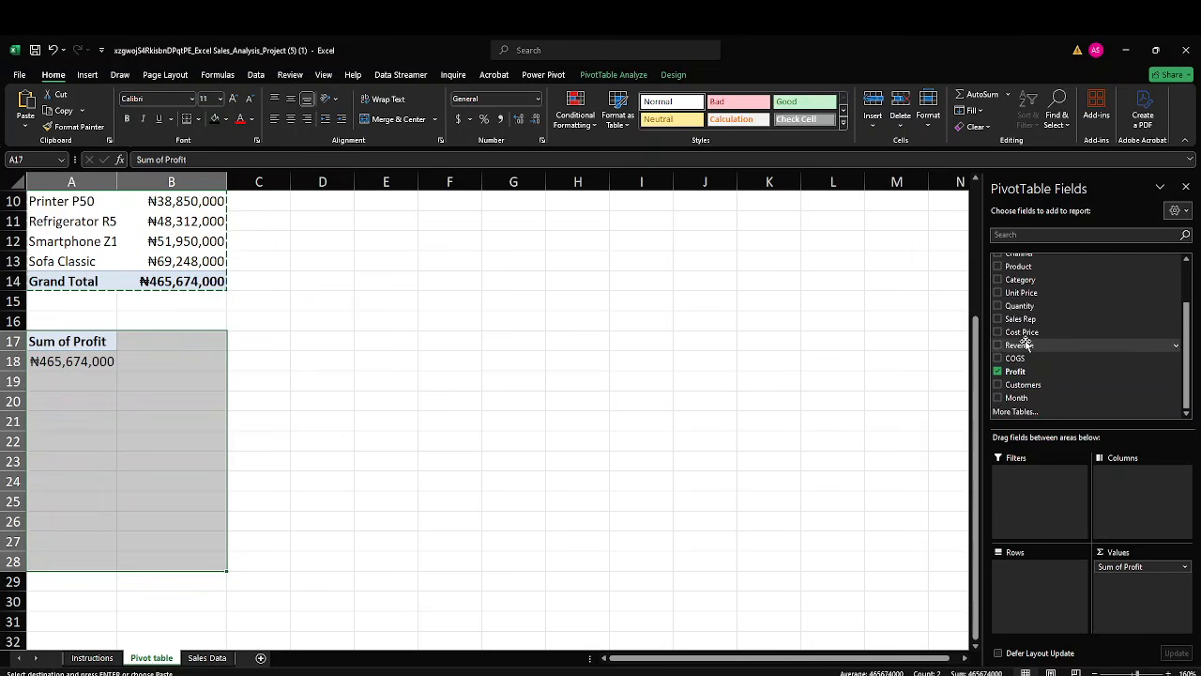
pyautogui.moveTo(1021, 319); pyautogui.dragTo(1034, 576)
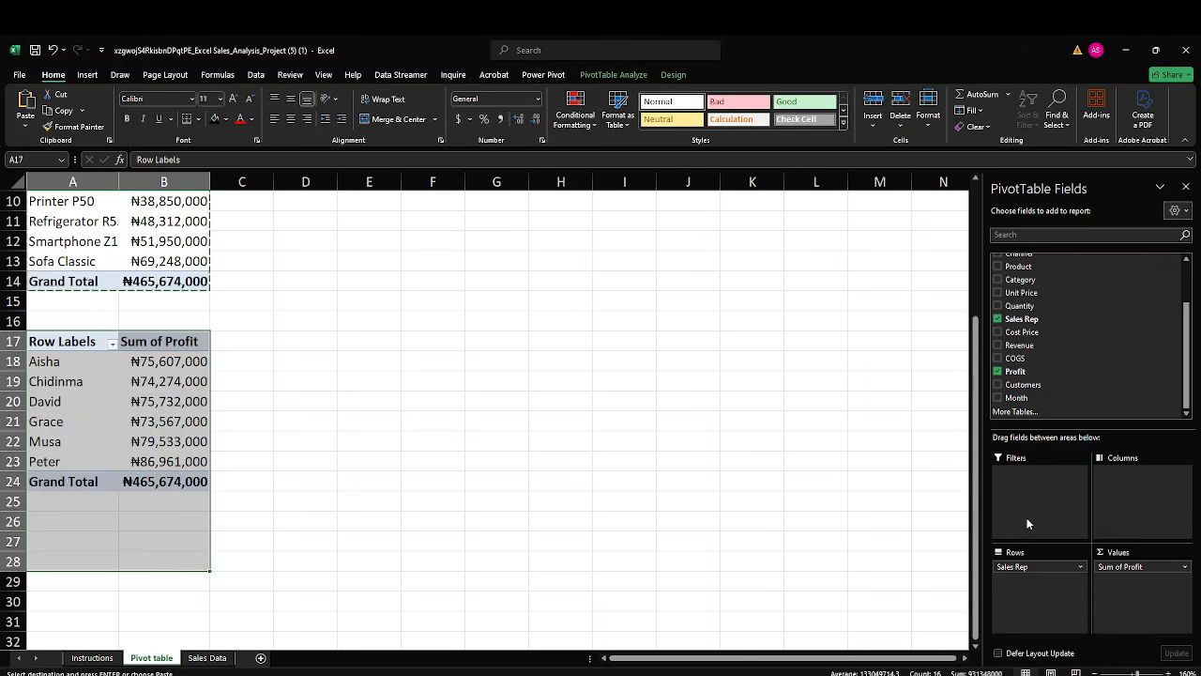
pyautogui.click(1116, 568)
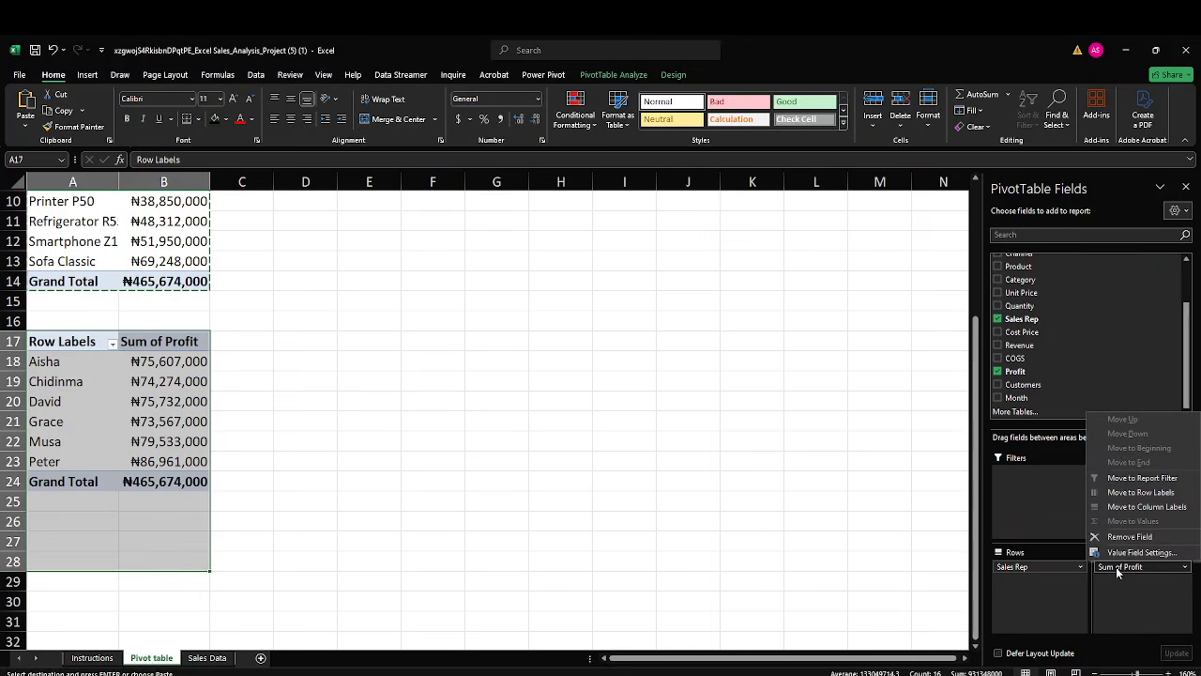
pyautogui.click(1000, 373)
pyautogui.moveTo(1013, 347); pyautogui.dragTo(1131, 582)
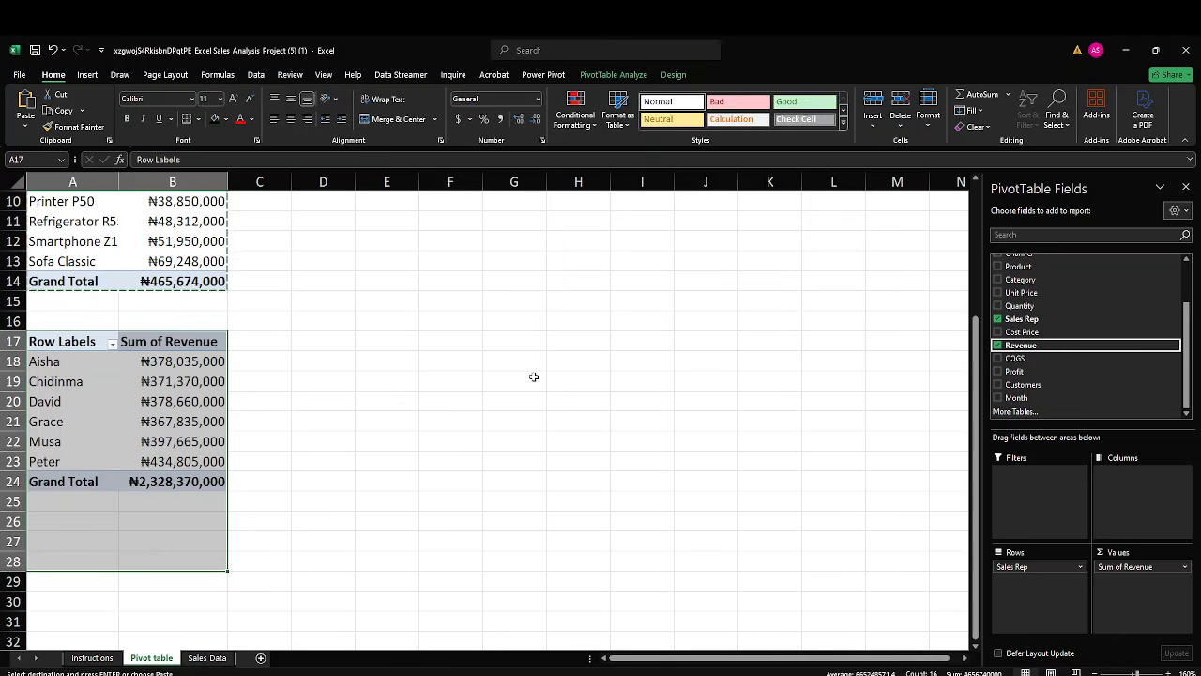
pyautogui.click(534, 376)
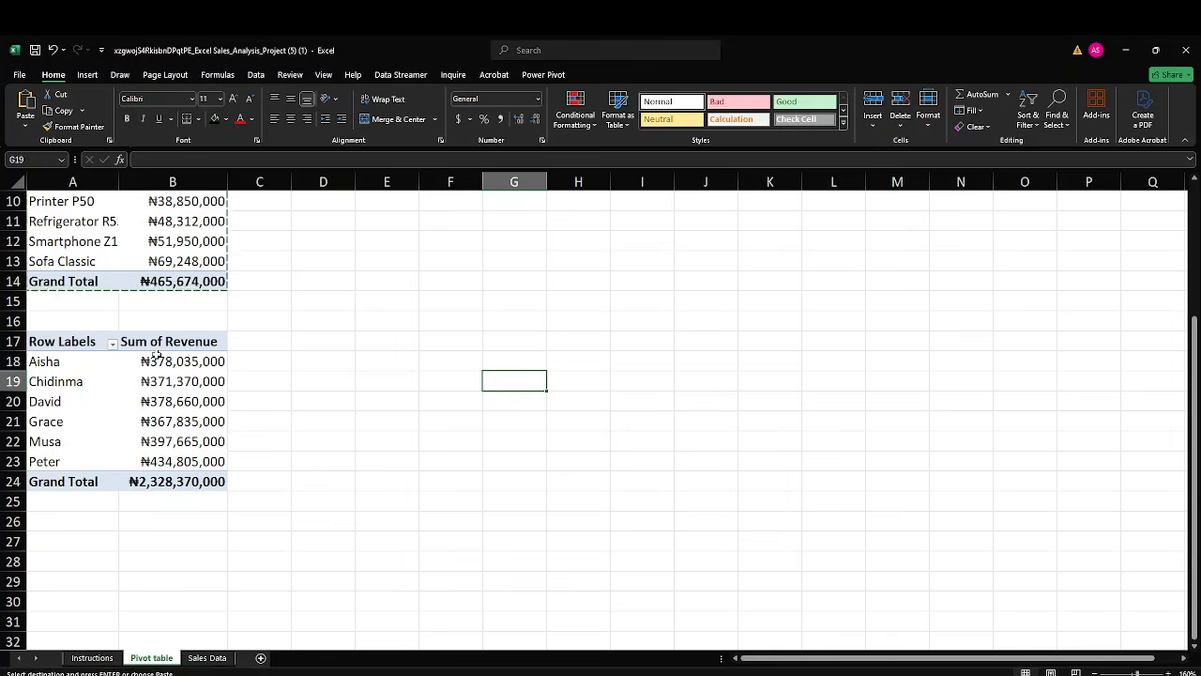
pyautogui.click(278, 335)
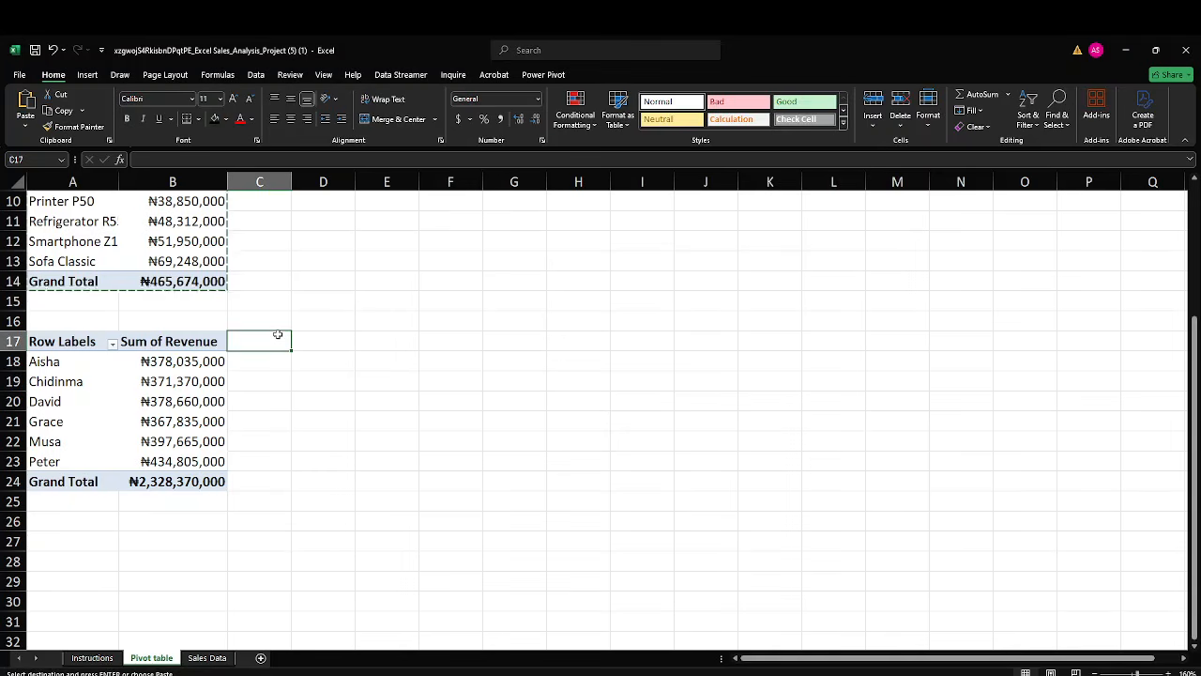
pyautogui.press('Escape')
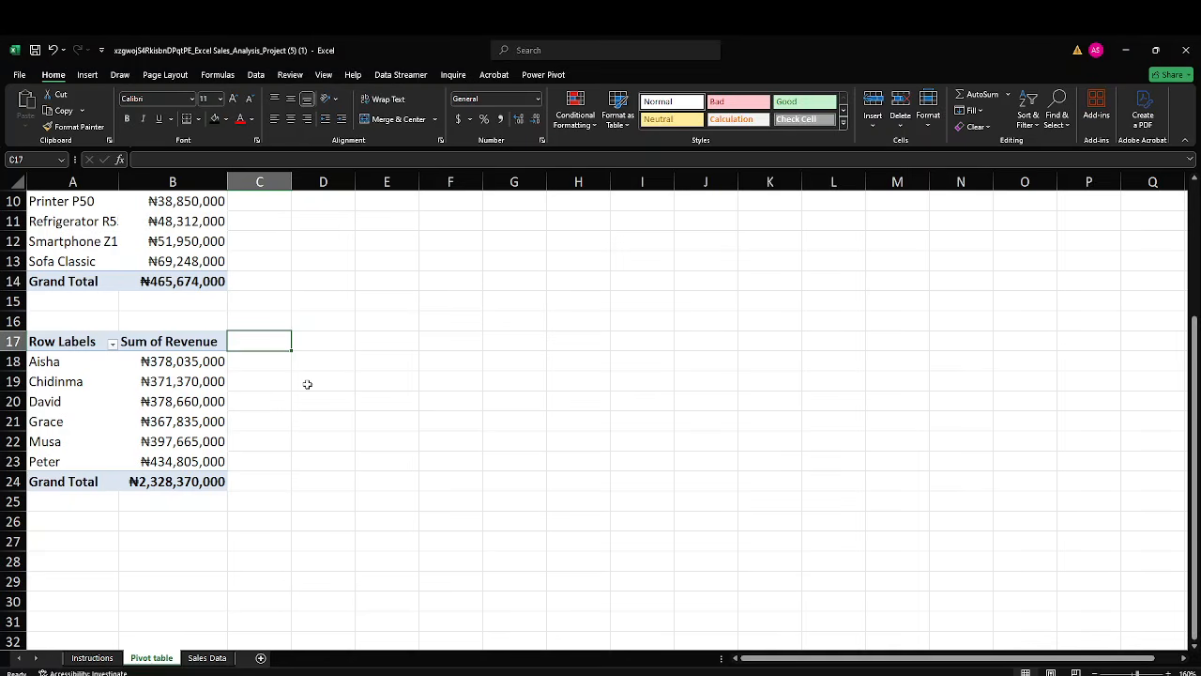
# Check the task list on the Instructions sheet, and paste a copy of the revenue-by-Sales-Rep PivotTable at cell A27 of the Pivot table sheet.
pyautogui.click(93, 658)
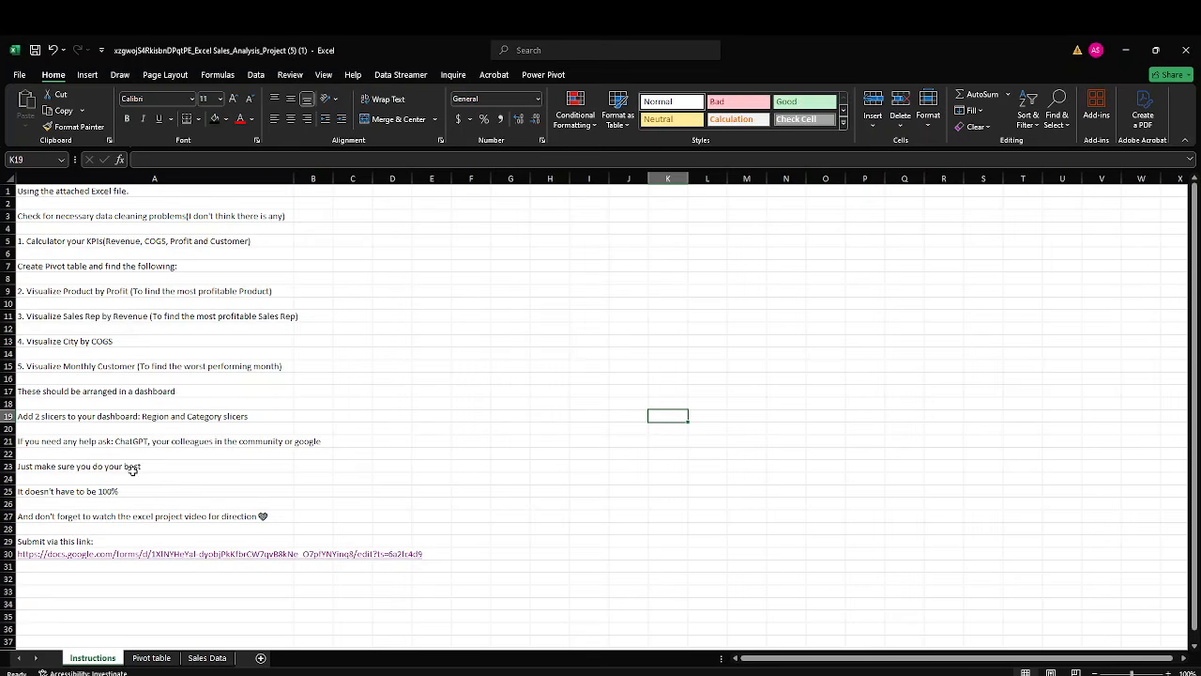
pyautogui.click(151, 658)
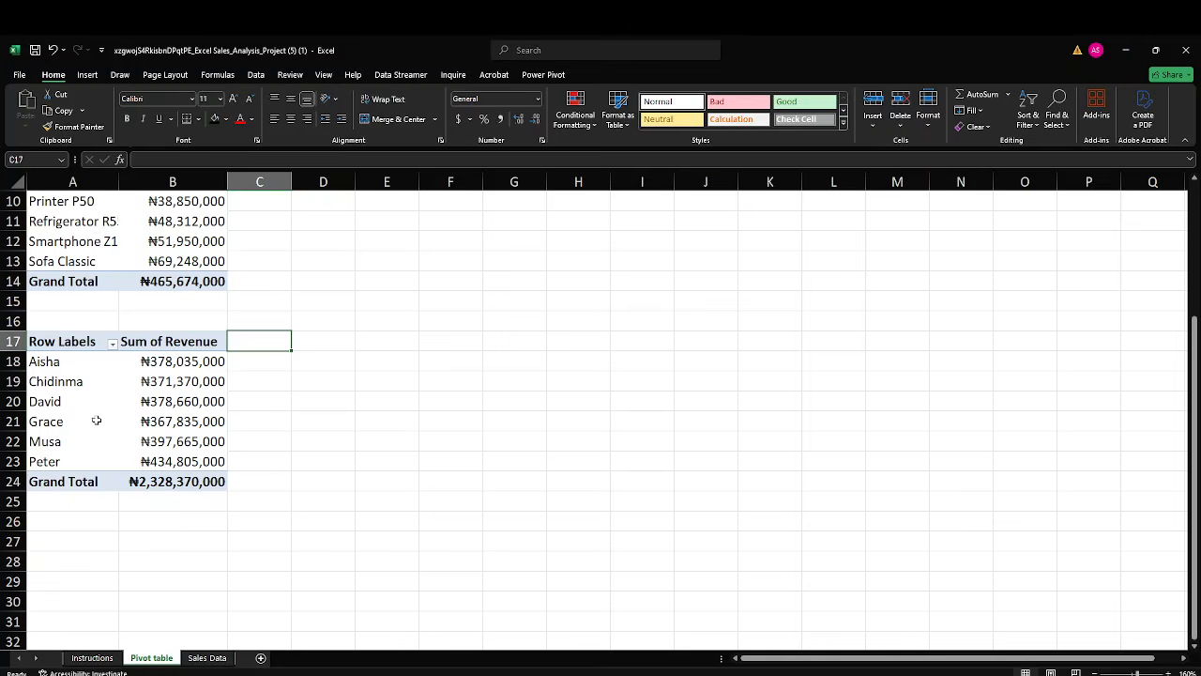
pyautogui.moveTo(40, 344); pyautogui.dragTo(165, 481)
pyautogui.hotkey('ctrl', 'c')
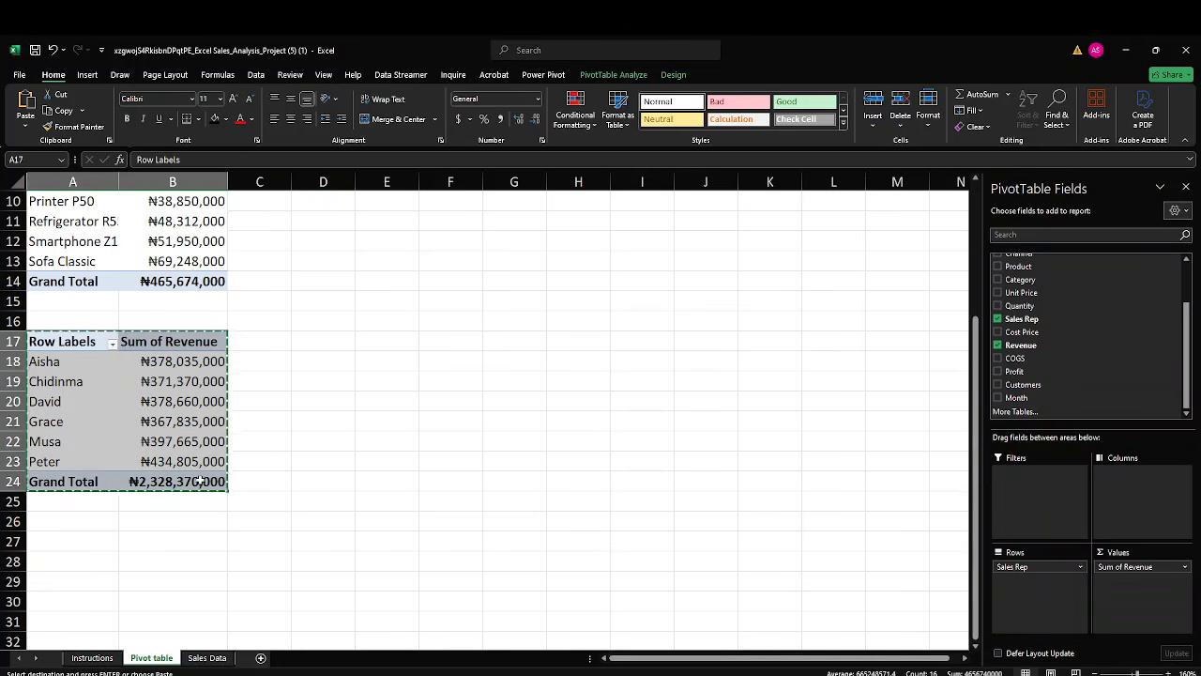
pyautogui.click(73, 542)
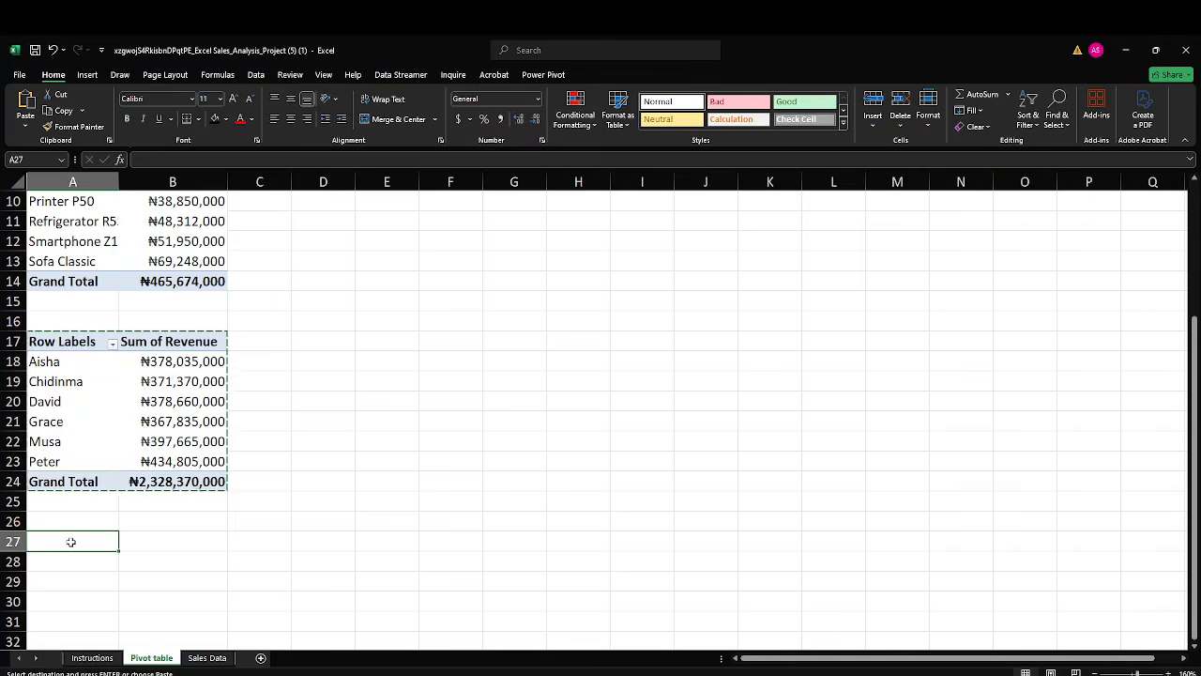
pyautogui.hotkey('ctrl', 'v')
pyautogui.scroll(-3, 429, 499)
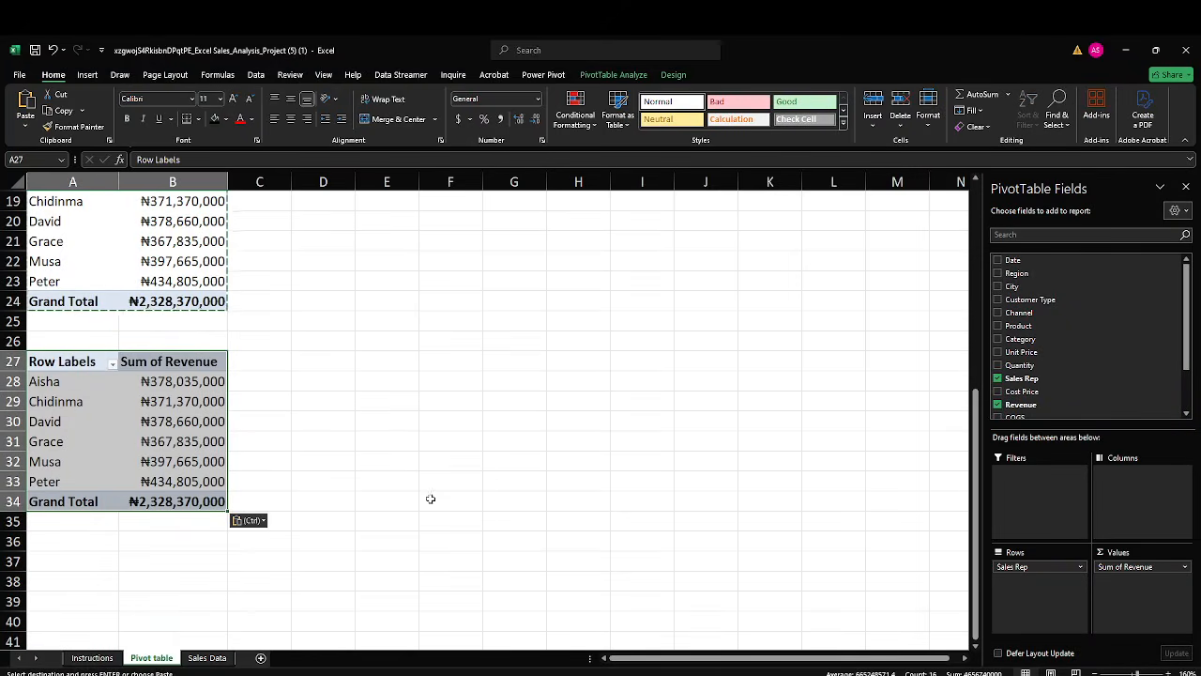
# Change the PivotTable at A27 to use City as the row field and the sum of COGS as the value field.
pyautogui.click(997, 378)
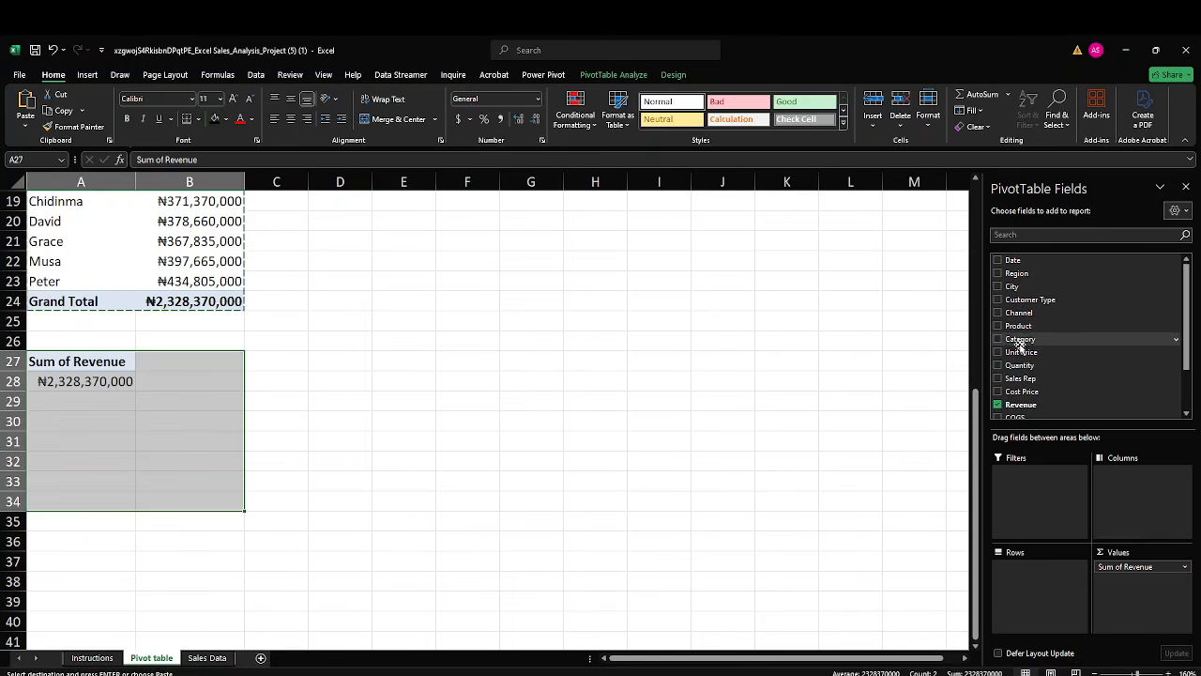
pyautogui.moveTo(1018, 286); pyautogui.dragTo(1043, 585)
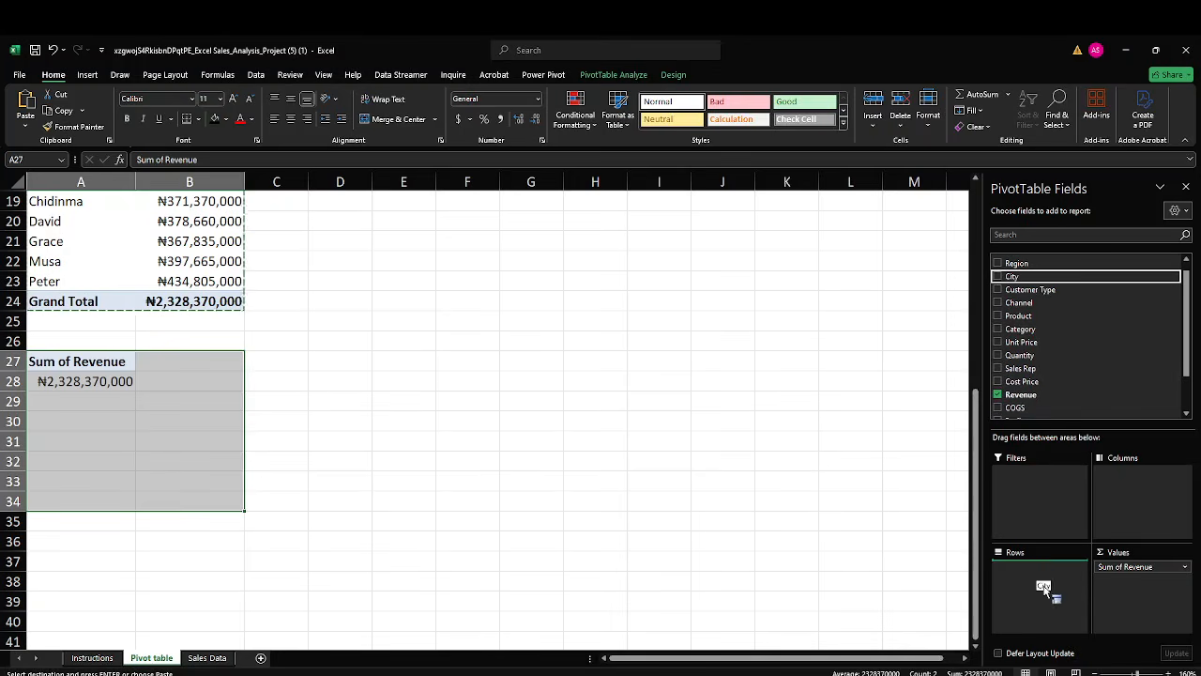
pyautogui.scroll(-1, 1006, 382)
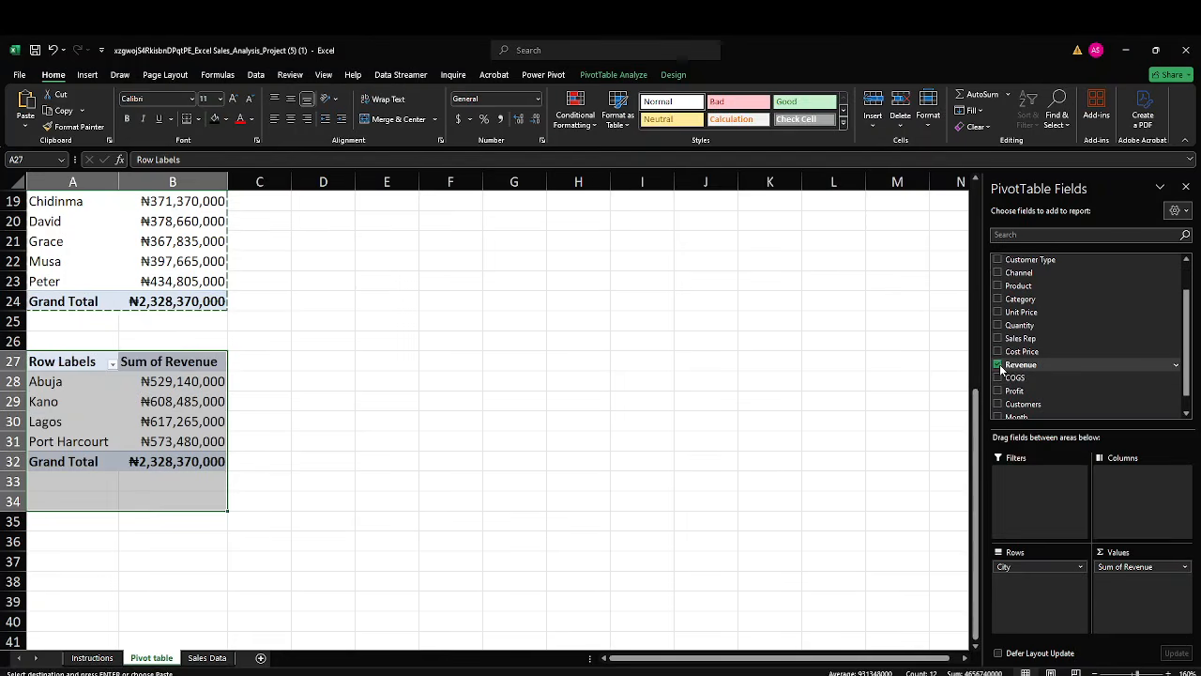
pyautogui.click(998, 365)
pyautogui.moveTo(1014, 378); pyautogui.dragTo(1141, 590)
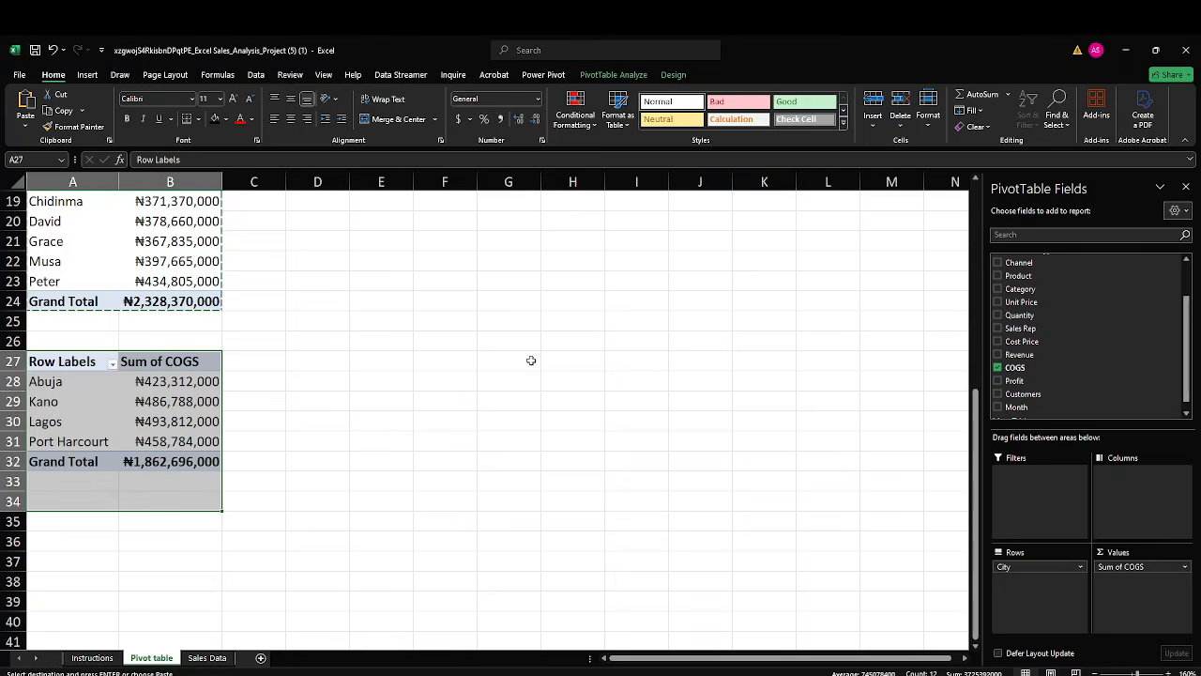
pyautogui.click(530, 360)
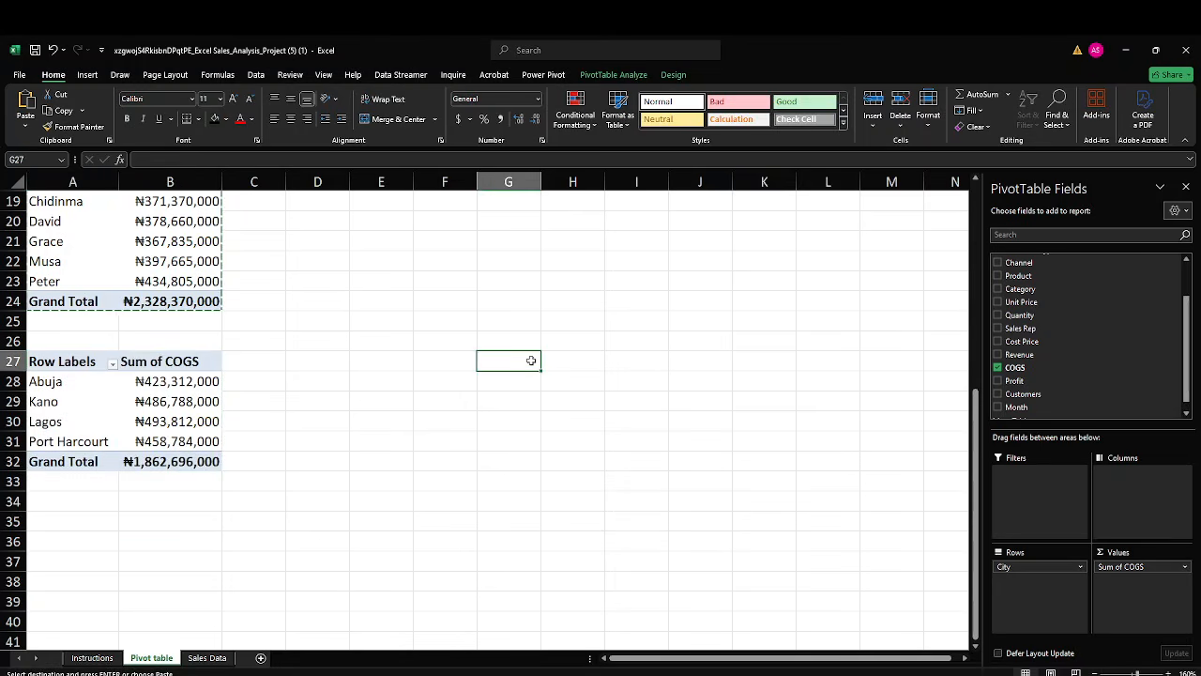
# Check the Instructions sheet for the next task, and paste a copy of the COGS-by-City PivotTable at cell A35 of the Pivot table sheet.
pyautogui.moveTo(45, 364); pyautogui.dragTo(187, 461)
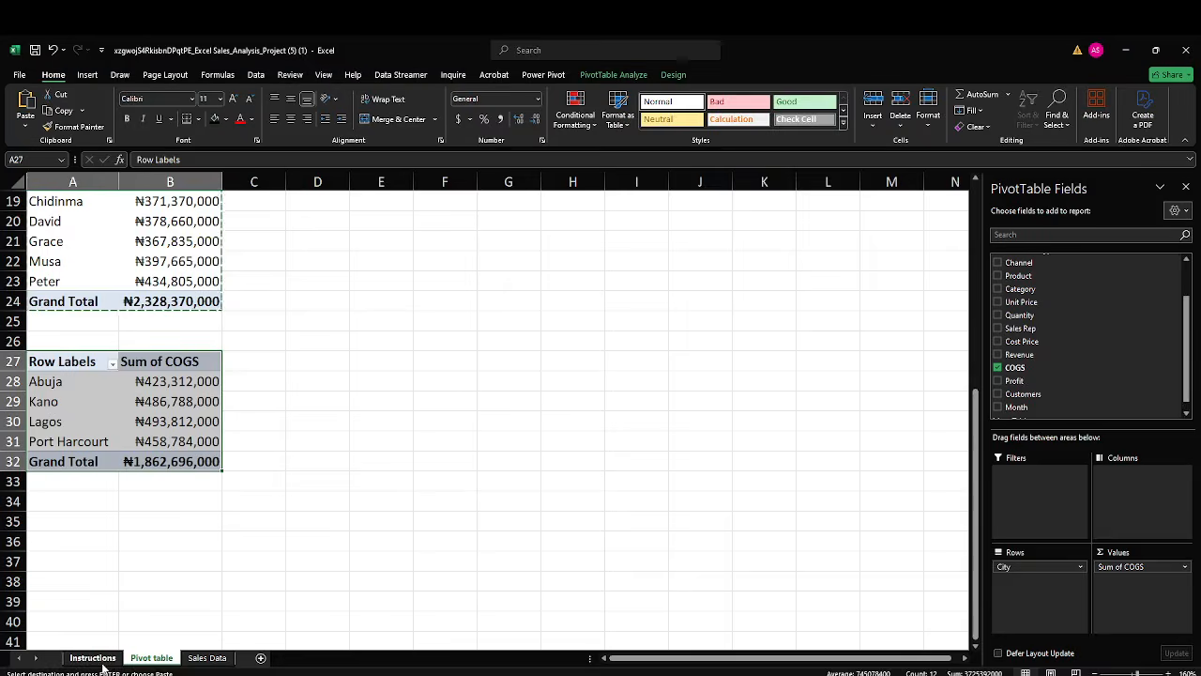
pyautogui.click(97, 659)
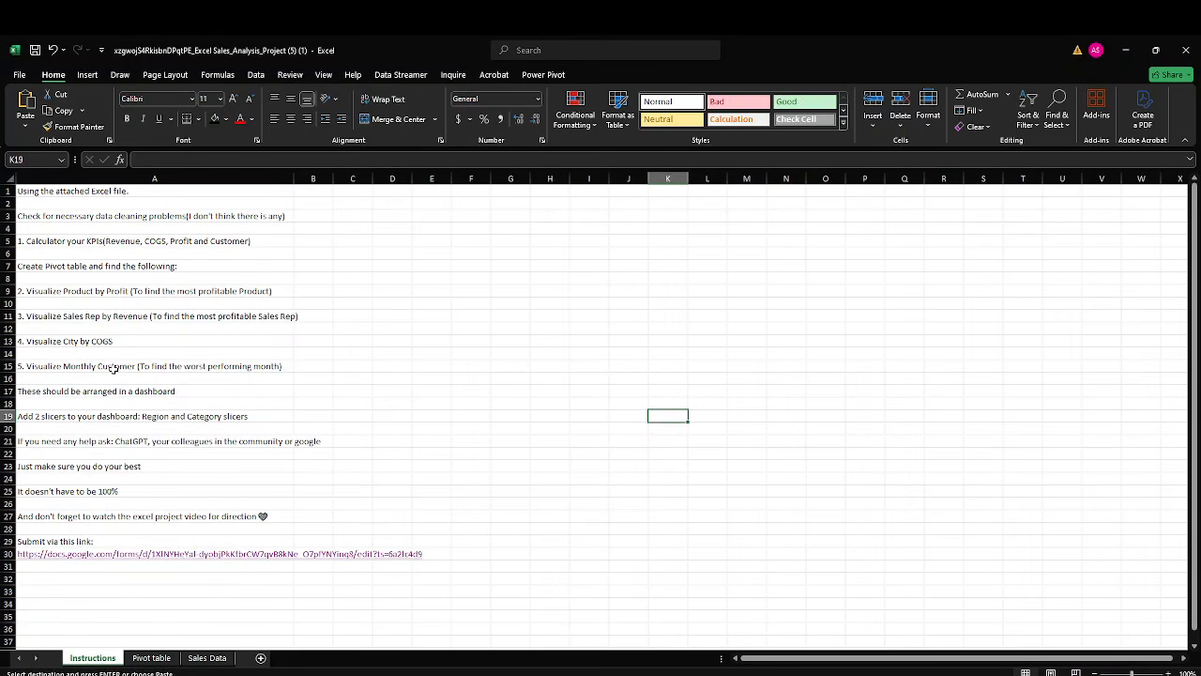
pyautogui.click(153, 659)
pyautogui.moveTo(58, 363); pyautogui.dragTo(155, 452)
pyautogui.hotkey('ctrl', 'c')
pyautogui.click(58, 520)
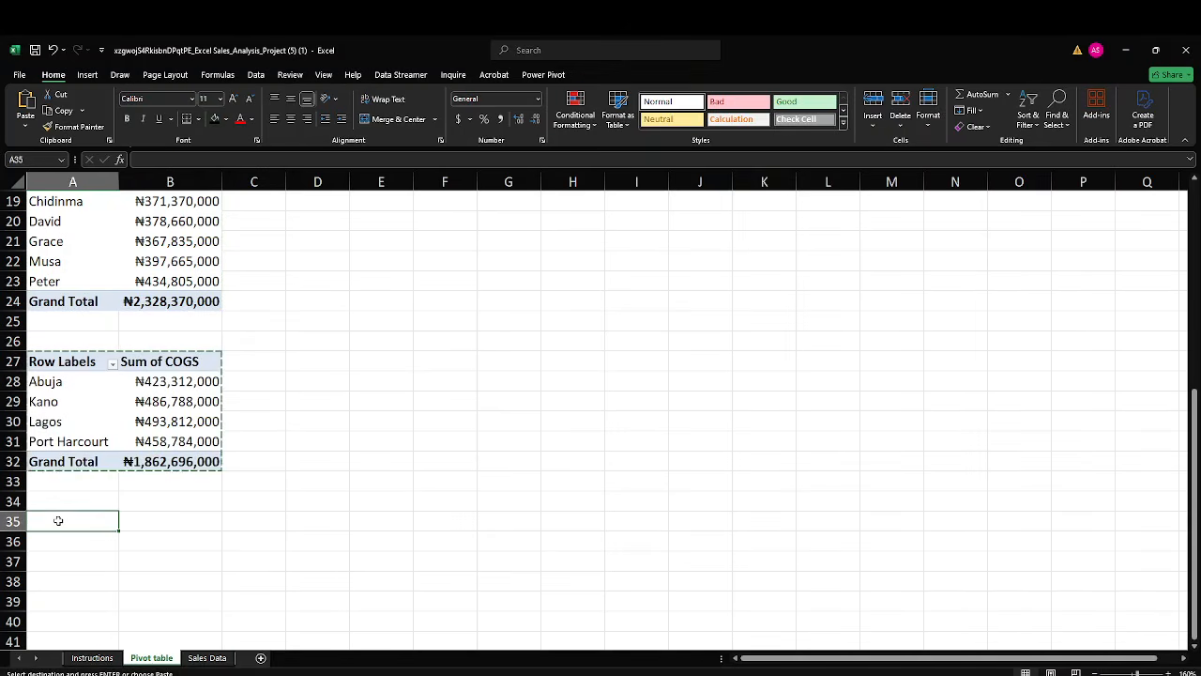
pyautogui.hotkey('ctrl', 'v')
pyautogui.scroll(-2, 103, 498)
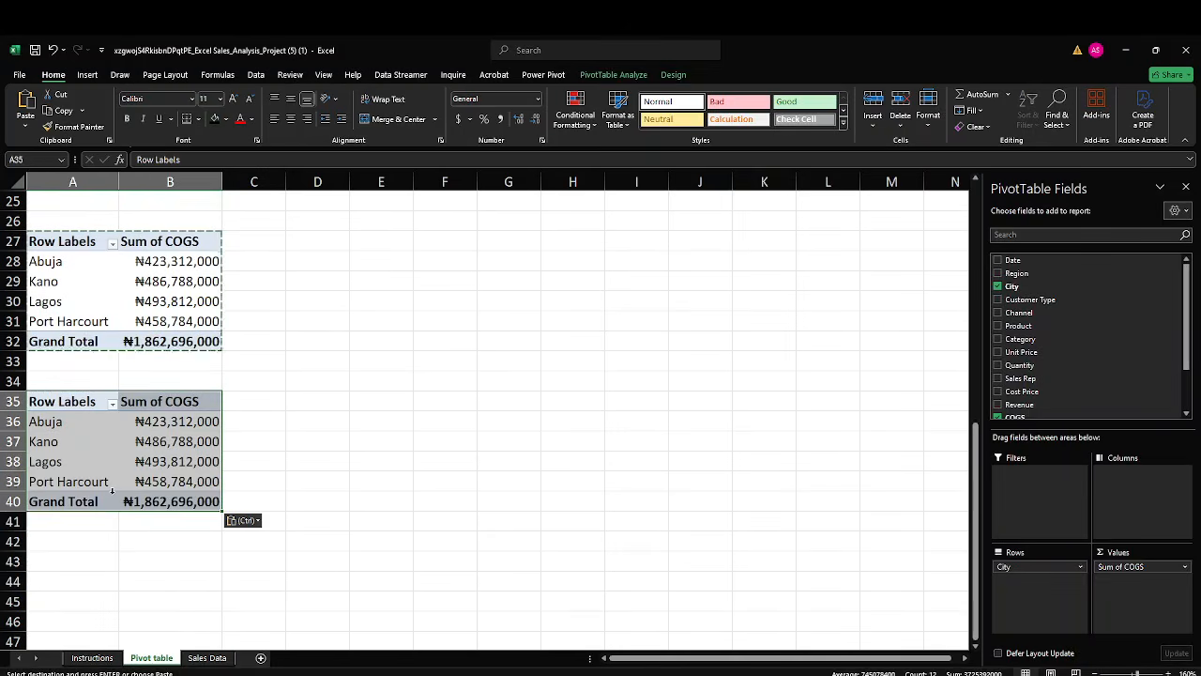
# Replace City with Month as the row field of the PivotTable at A35 and remove COGS from its values.
pyautogui.click(998, 288)
pyautogui.scroll(-2, 1031, 310)
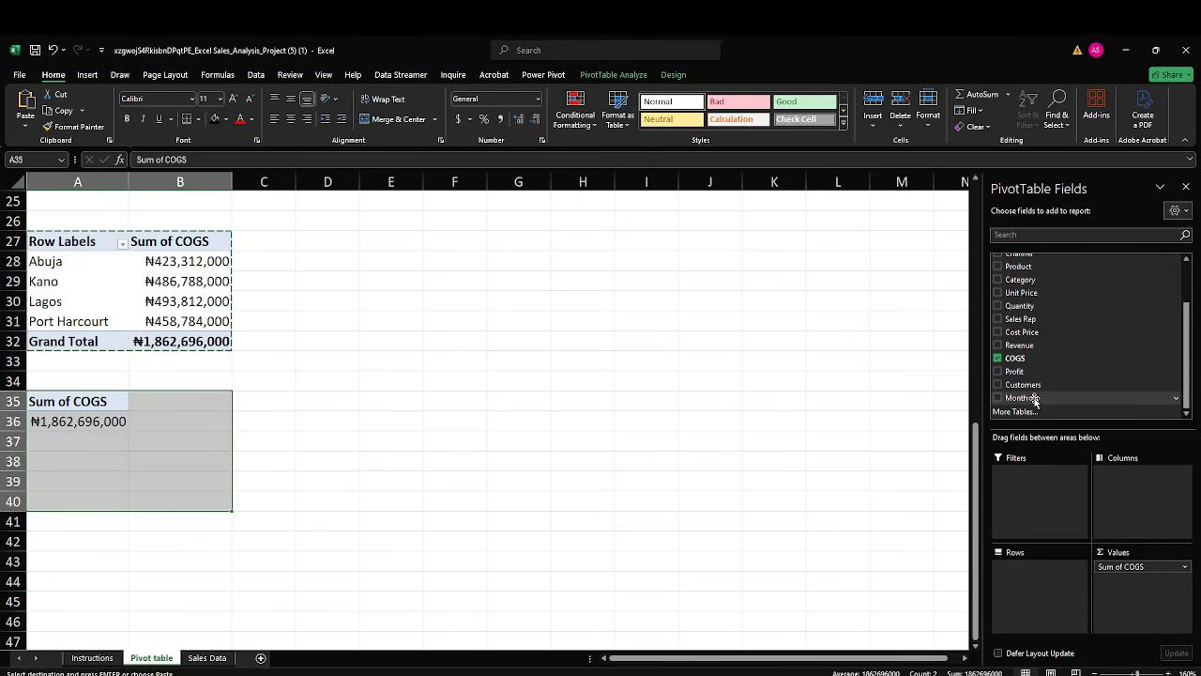
pyautogui.moveTo(1033, 398); pyautogui.dragTo(1037, 594)
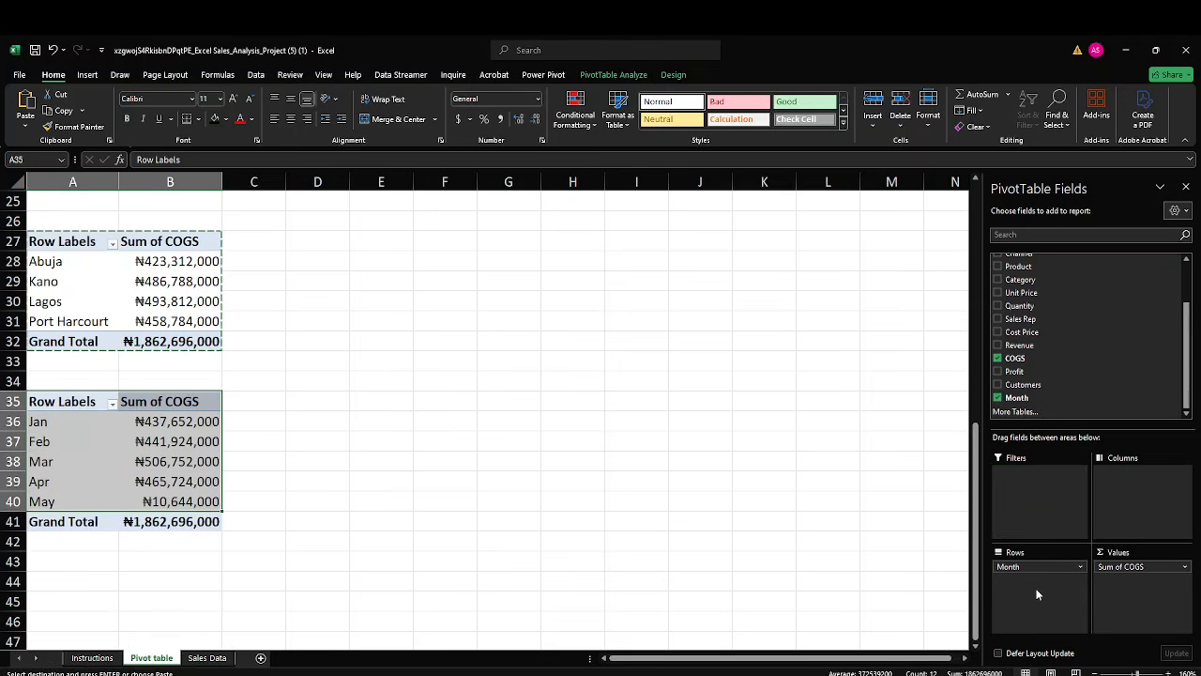
pyautogui.click(998, 360)
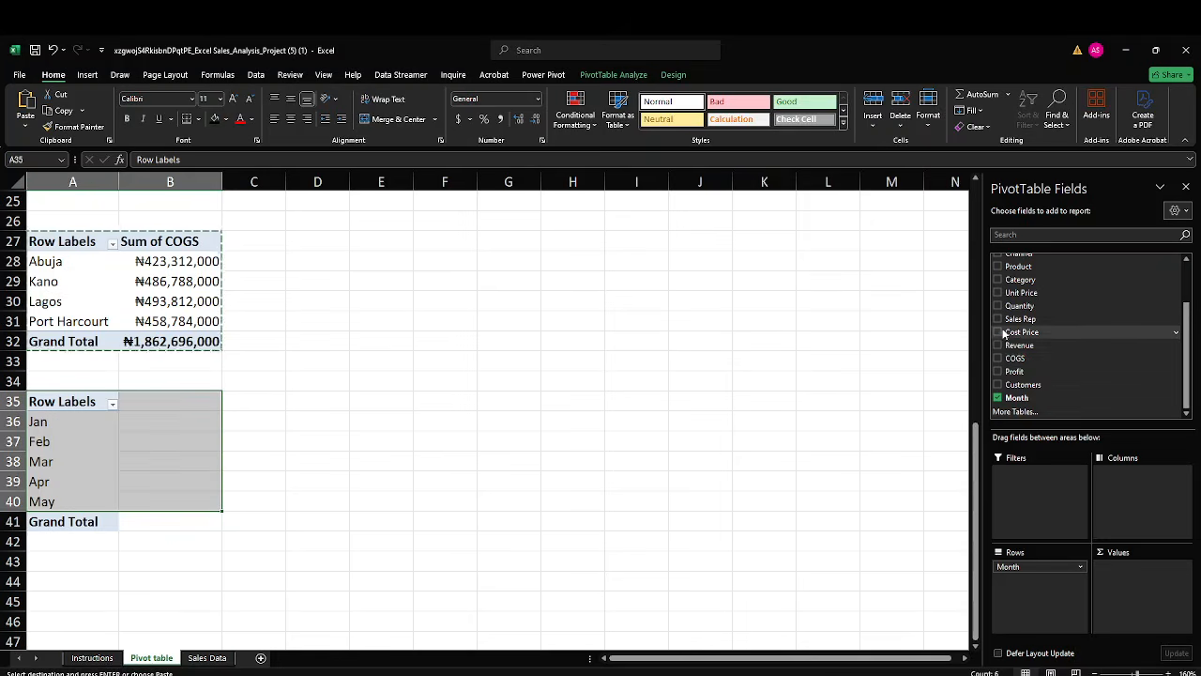
pyautogui.scroll(1, 1021, 372)
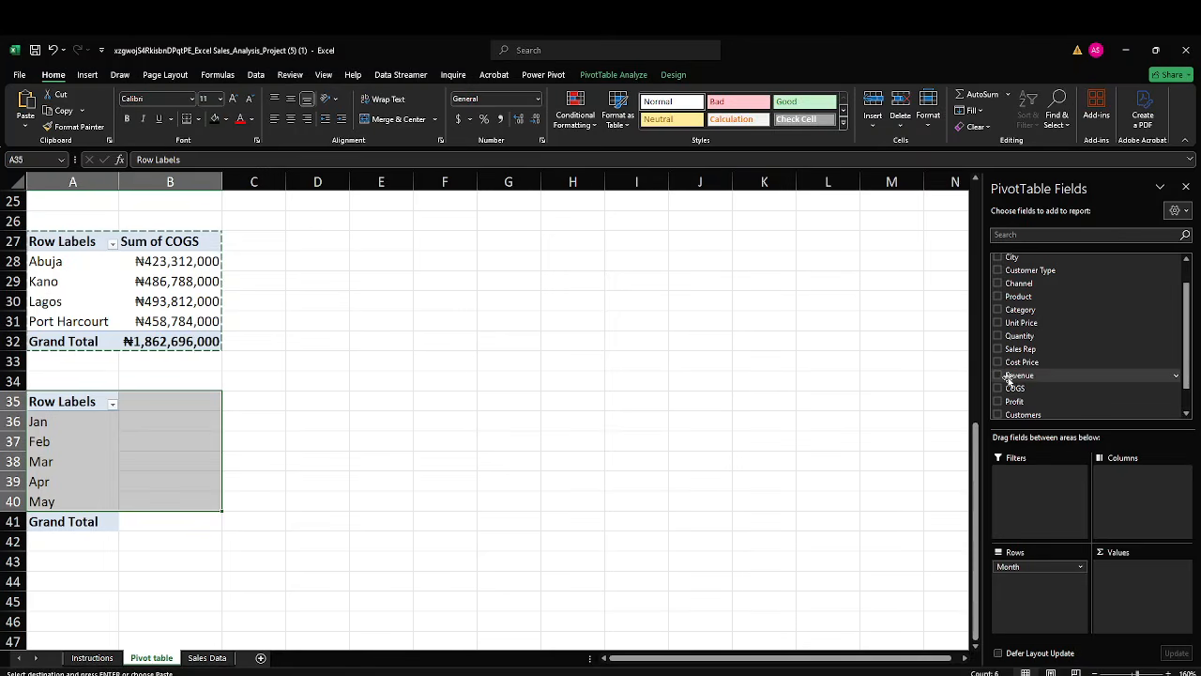
pyautogui.scroll(-1, 1006, 384)
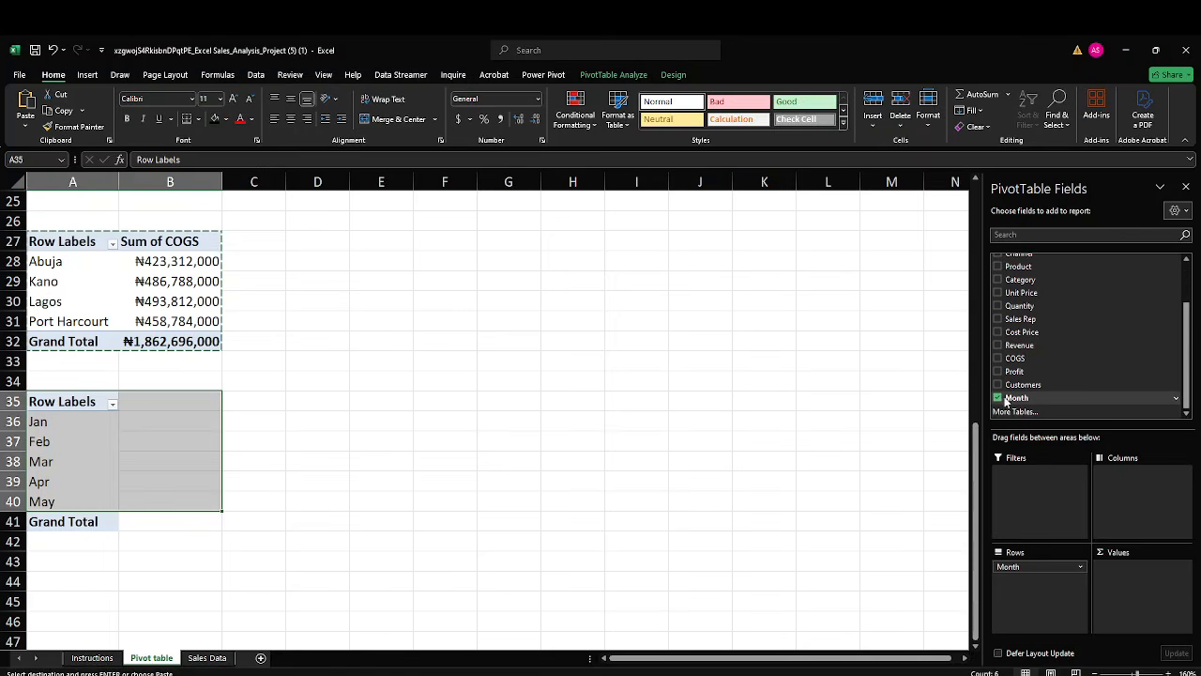
pyautogui.moveTo(1008, 399); pyautogui.dragTo(1132, 570)
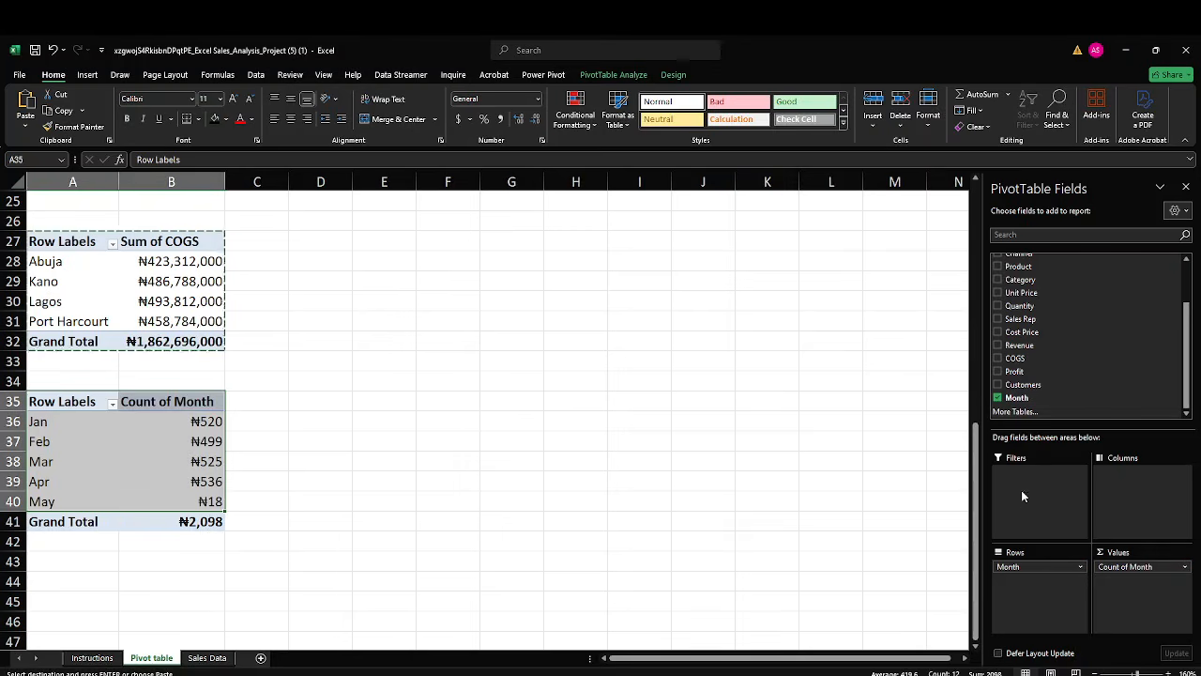
pyautogui.click(1008, 569)
pyautogui.click(1023, 537)
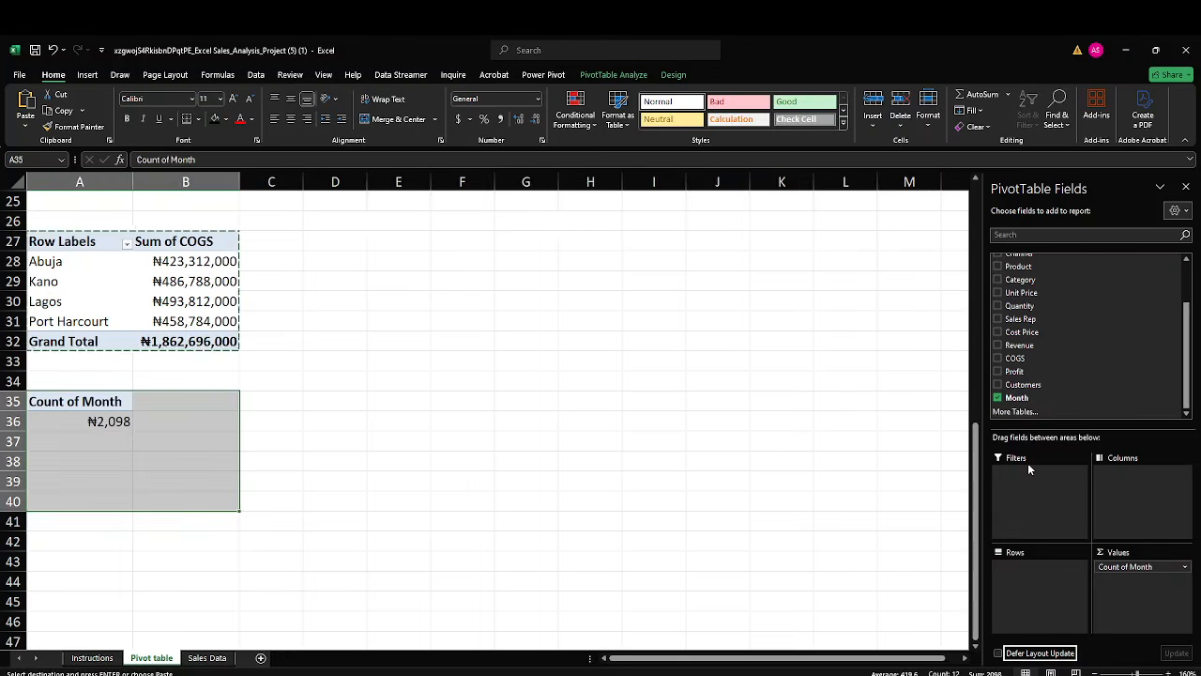
pyautogui.scroll(3, 1033, 302)
pyautogui.moveTo(1039, 302); pyautogui.dragTo(1023, 575)
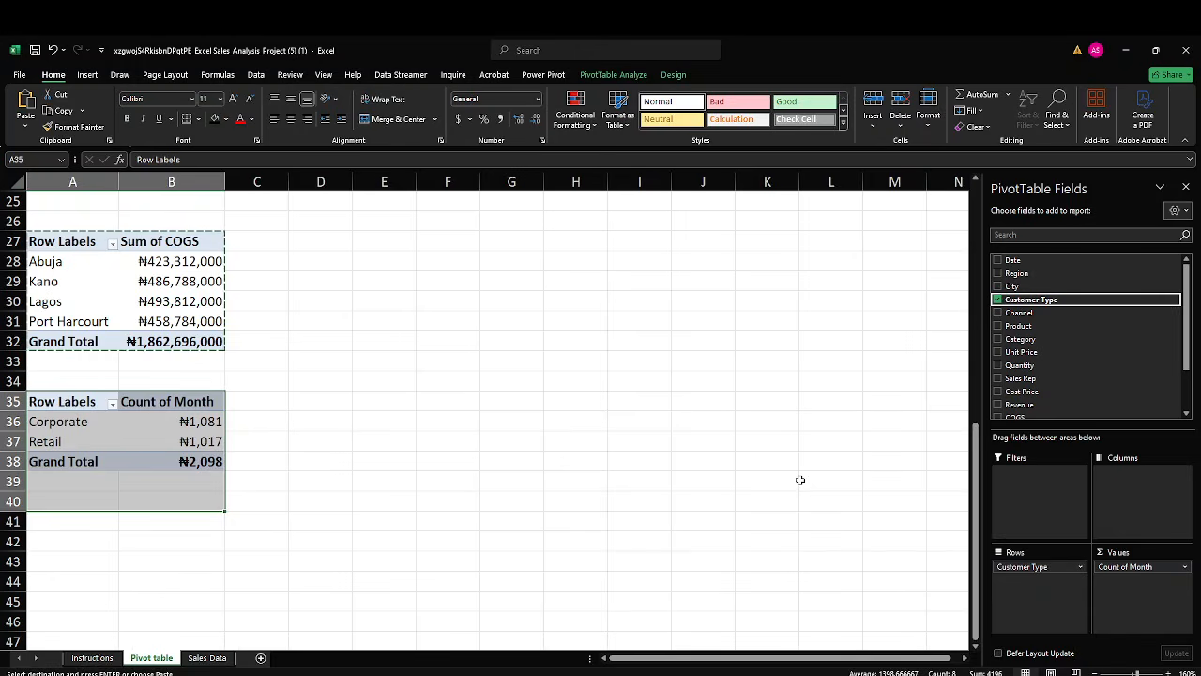
pyautogui.click(1029, 568)
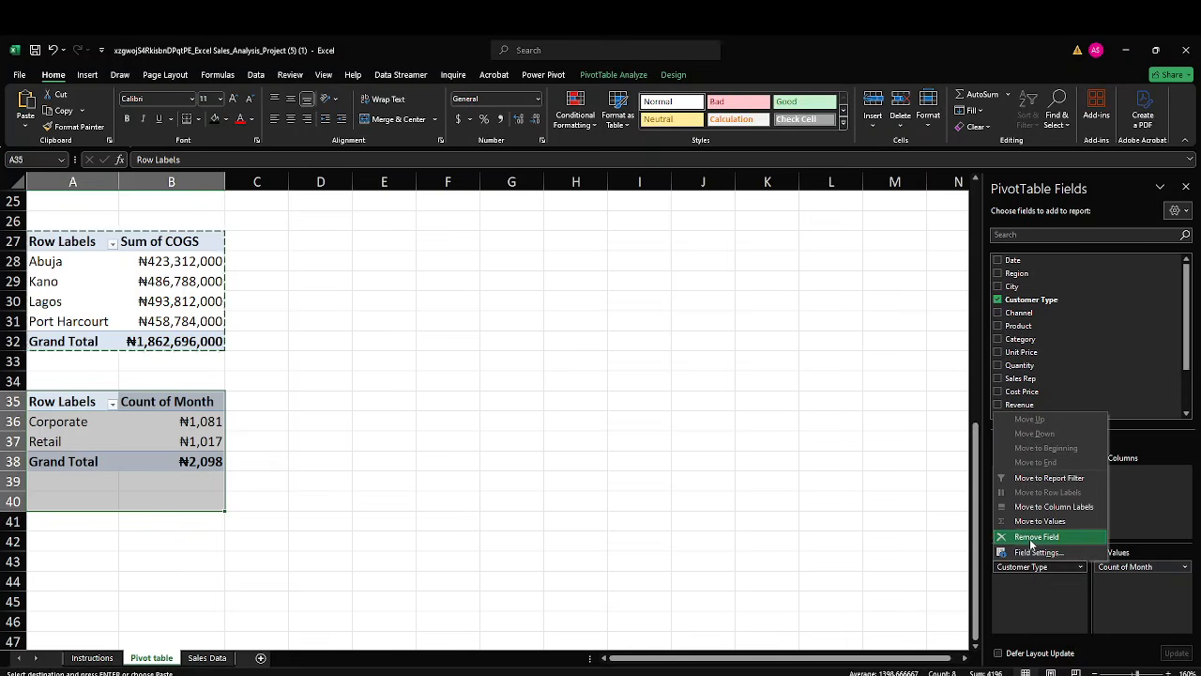
pyautogui.click(1031, 537)
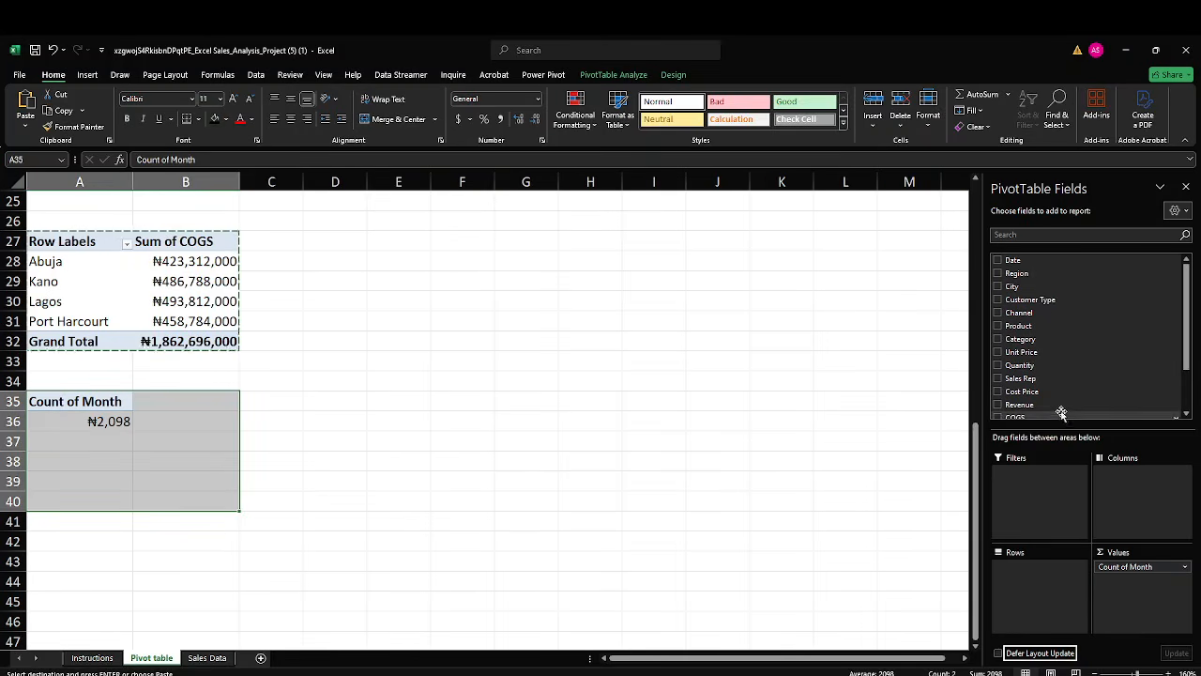
pyautogui.scroll(-3, 1056, 405)
pyautogui.moveTo(1053, 404); pyautogui.dragTo(1032, 584)
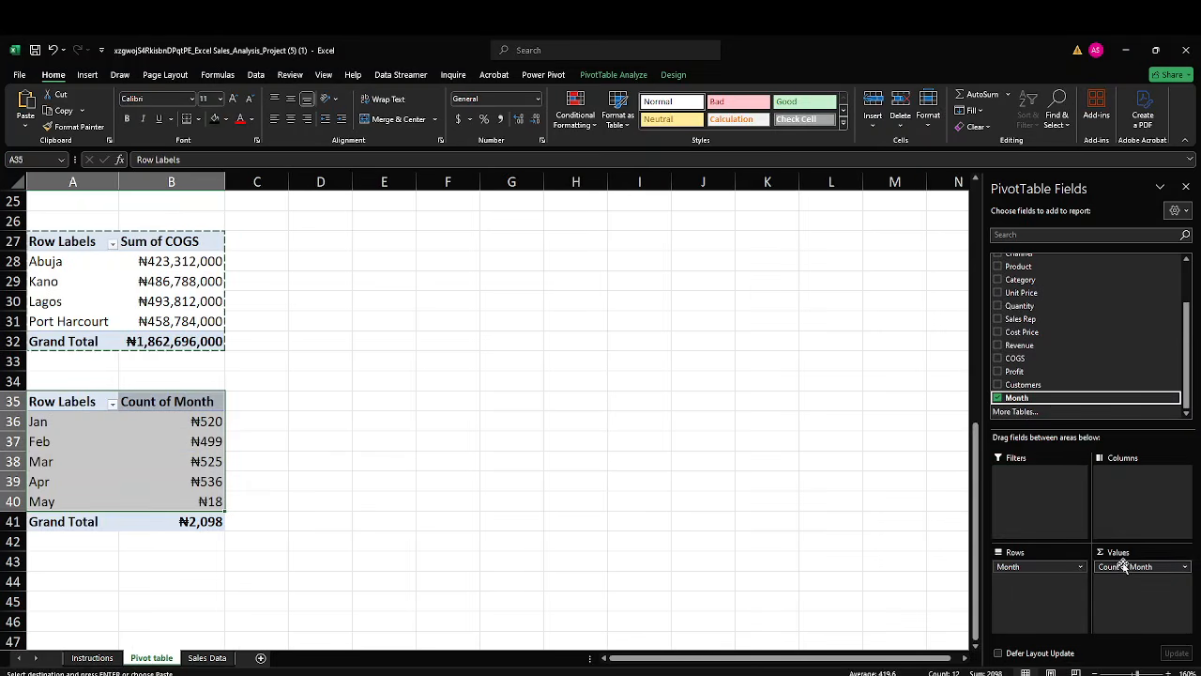
pyautogui.click(1125, 566)
pyautogui.click(1125, 539)
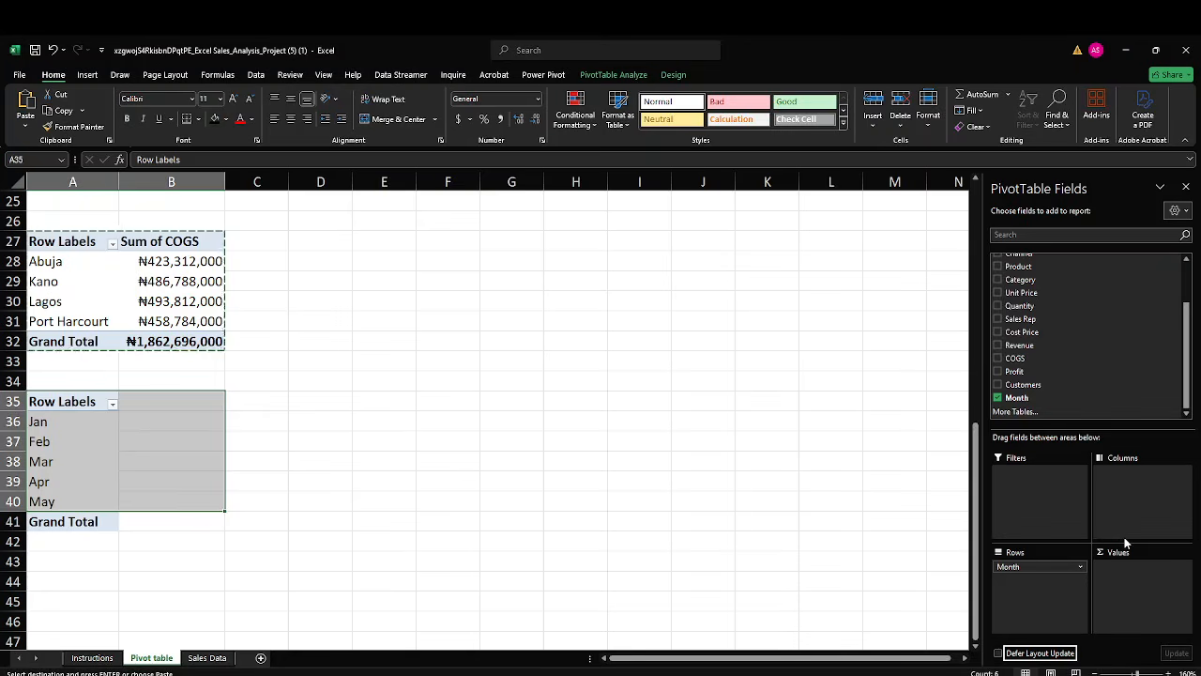
# Add Customer Type as the value field of the PivotTable at A35, summarized by Count.
pyautogui.scroll(3, 1054, 315)
pyautogui.moveTo(1046, 300); pyautogui.dragTo(1136, 581)
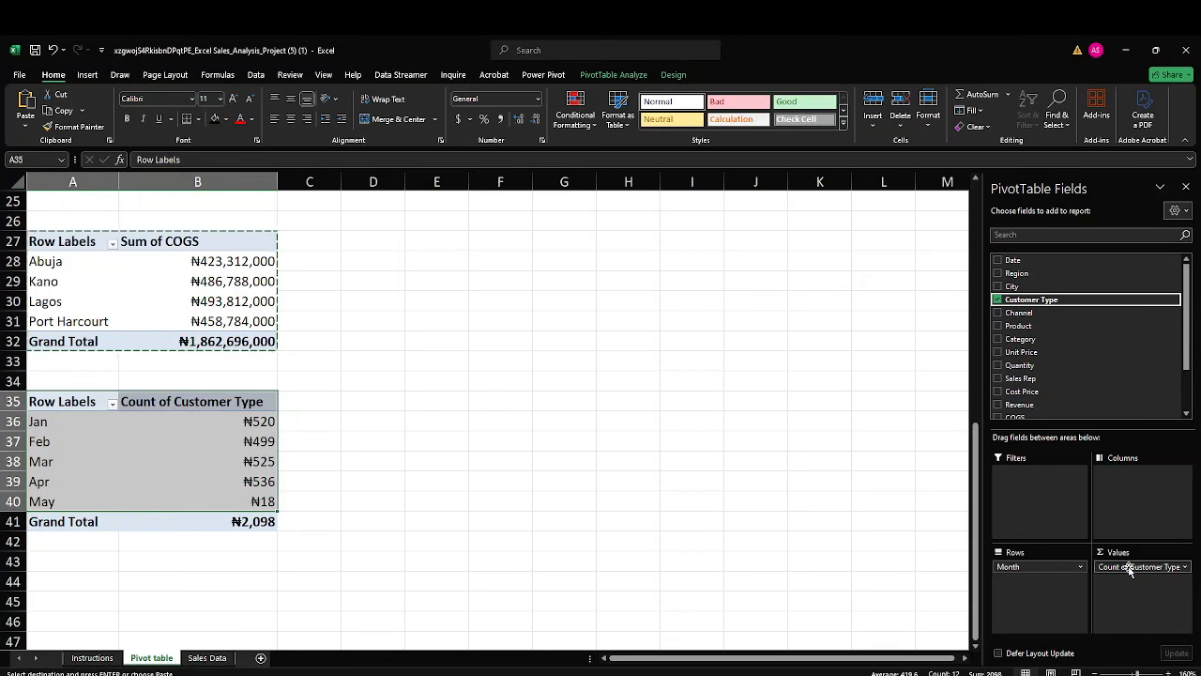
pyautogui.click(1129, 567)
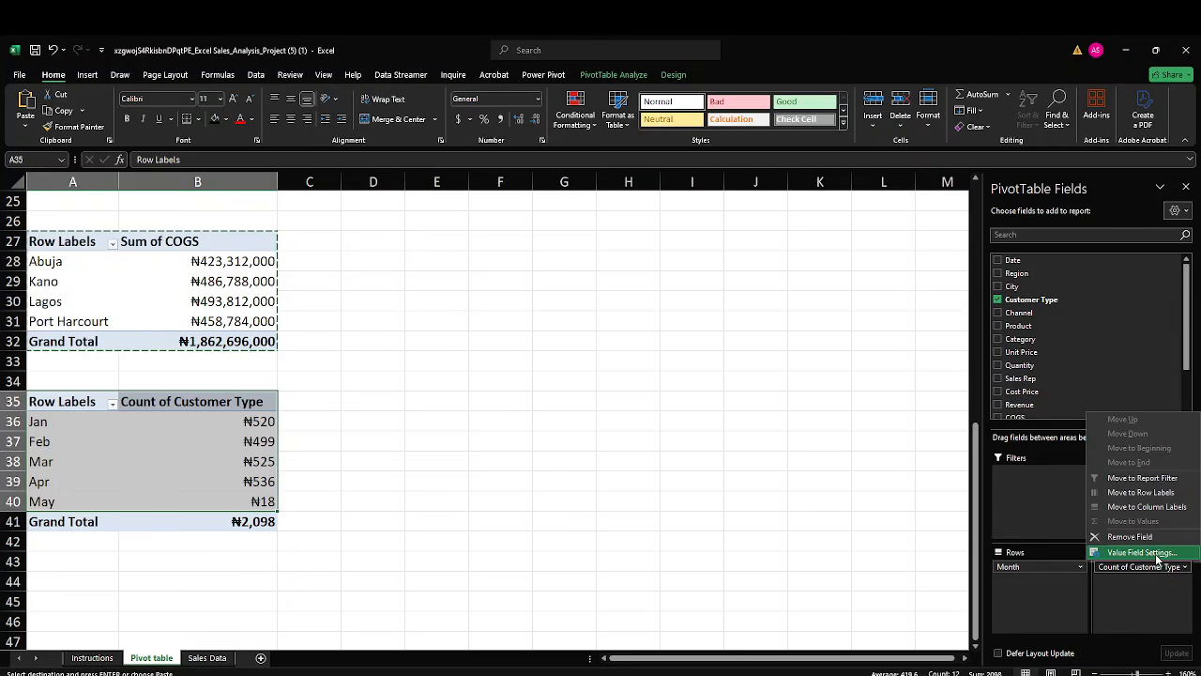
pyautogui.click(1159, 554)
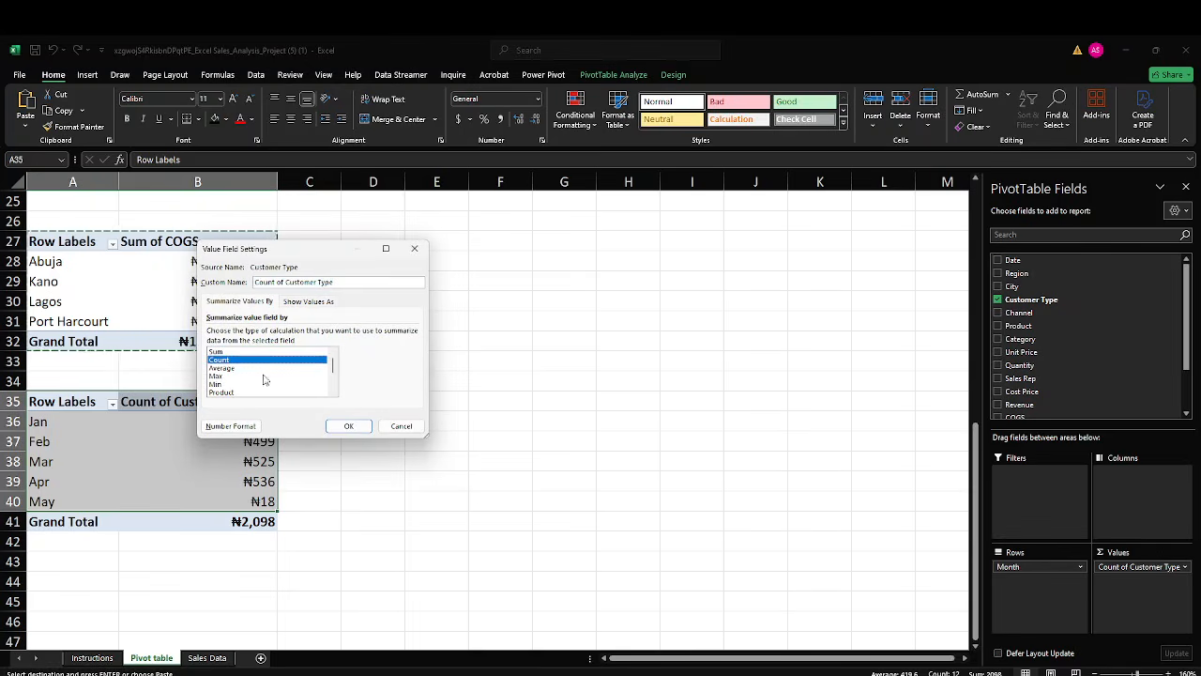
pyautogui.click(348, 427)
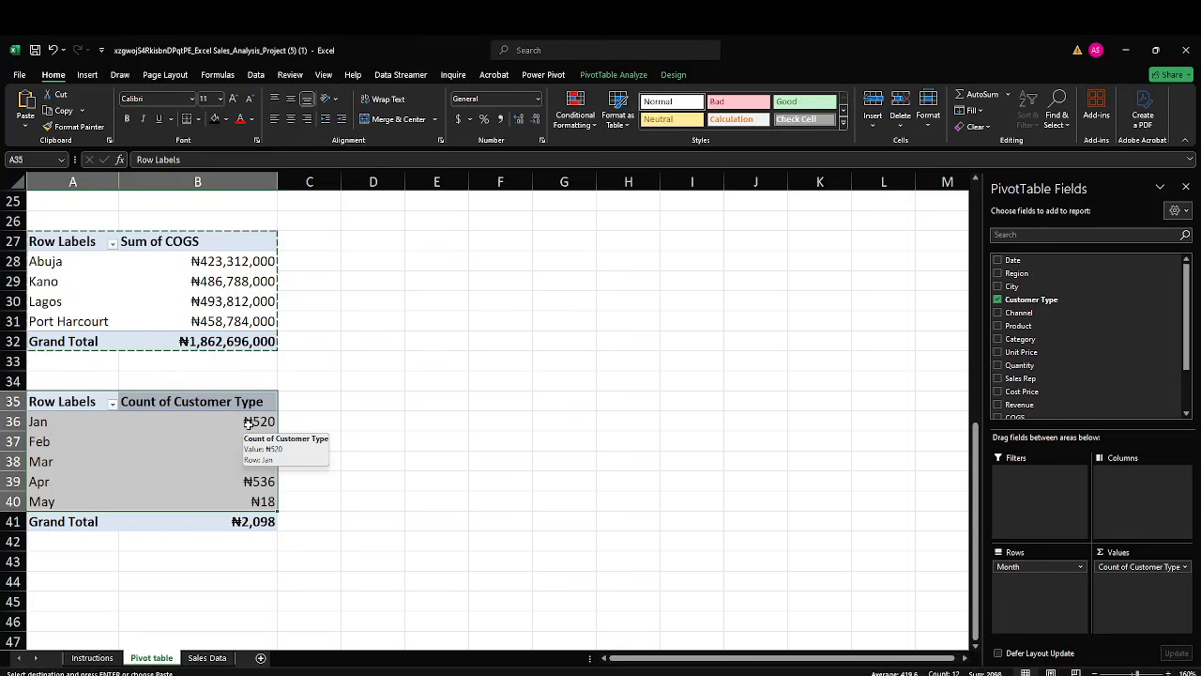
# Format the Count of Customer Type values in B35:B41 as Number with no decimal places.
pyautogui.click(384, 419)
pyautogui.moveTo(255, 409); pyautogui.dragTo(255, 517)
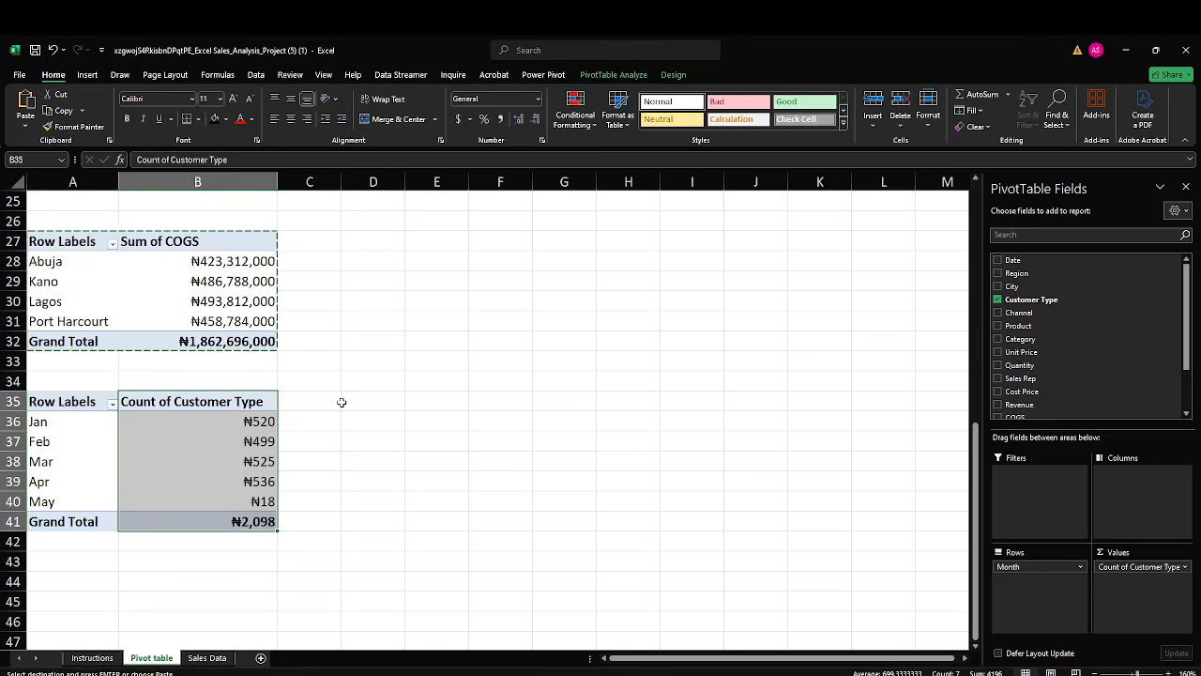
pyautogui.press('Escape')
pyautogui.hotkey('ctrl', '1')
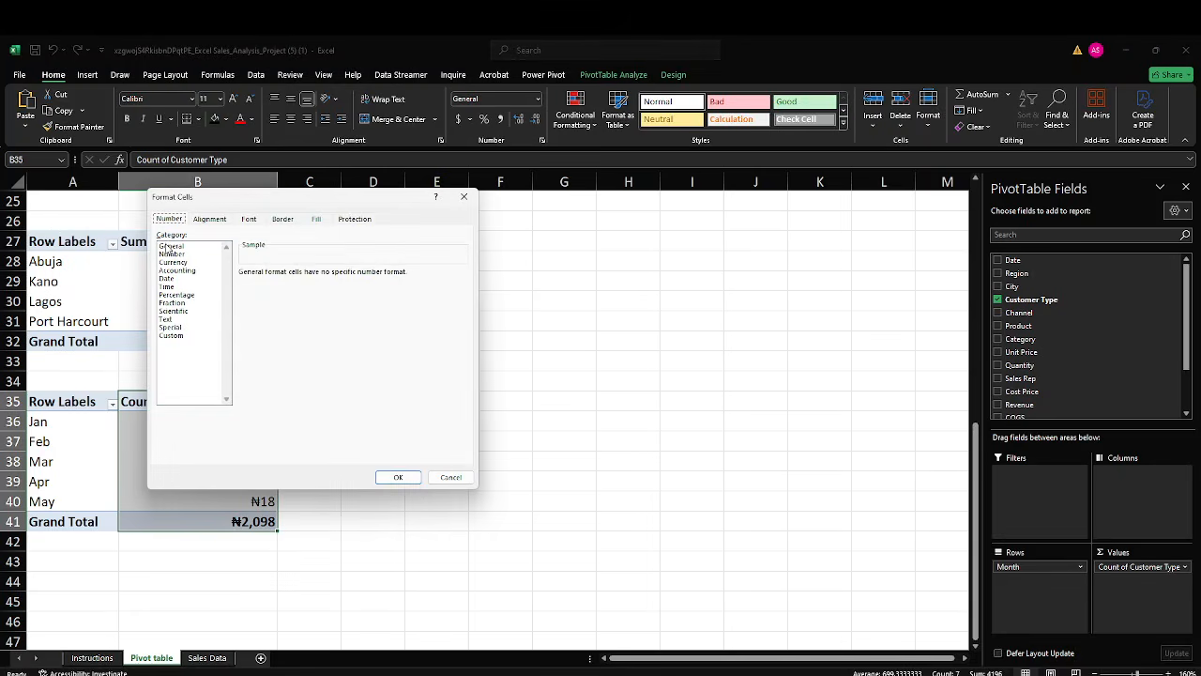
pyautogui.click(448, 477)
pyautogui.moveTo(199, 403); pyautogui.dragTo(210, 516)
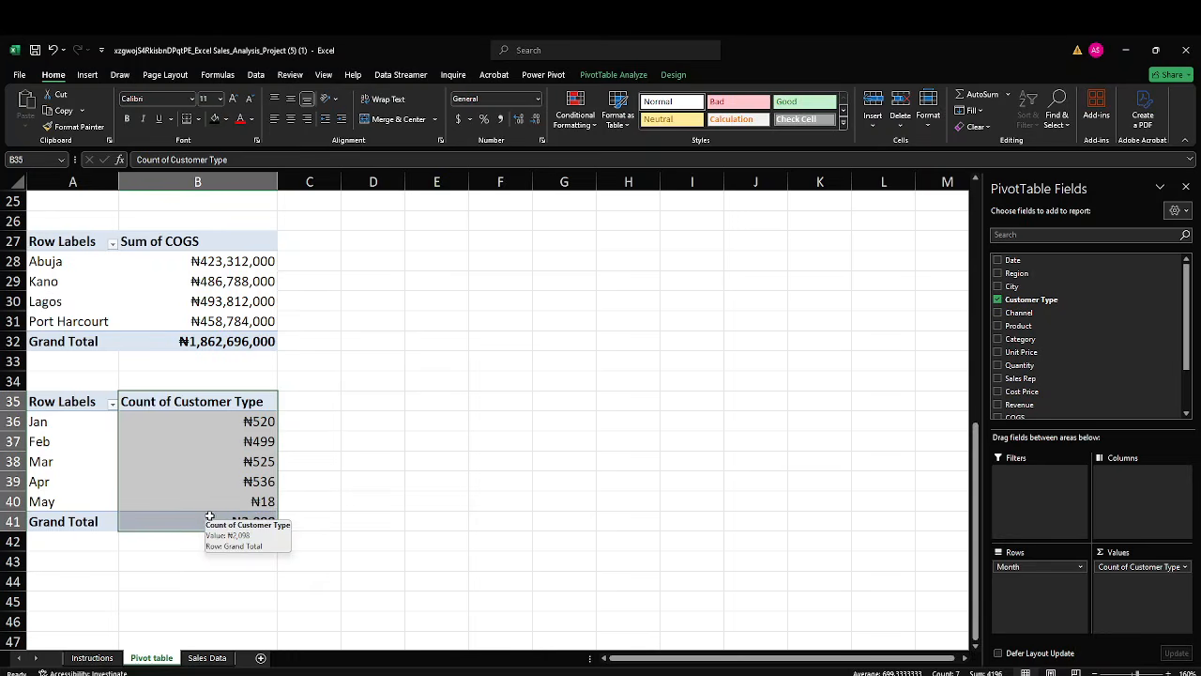
pyautogui.hotkey('ctrl', '1')
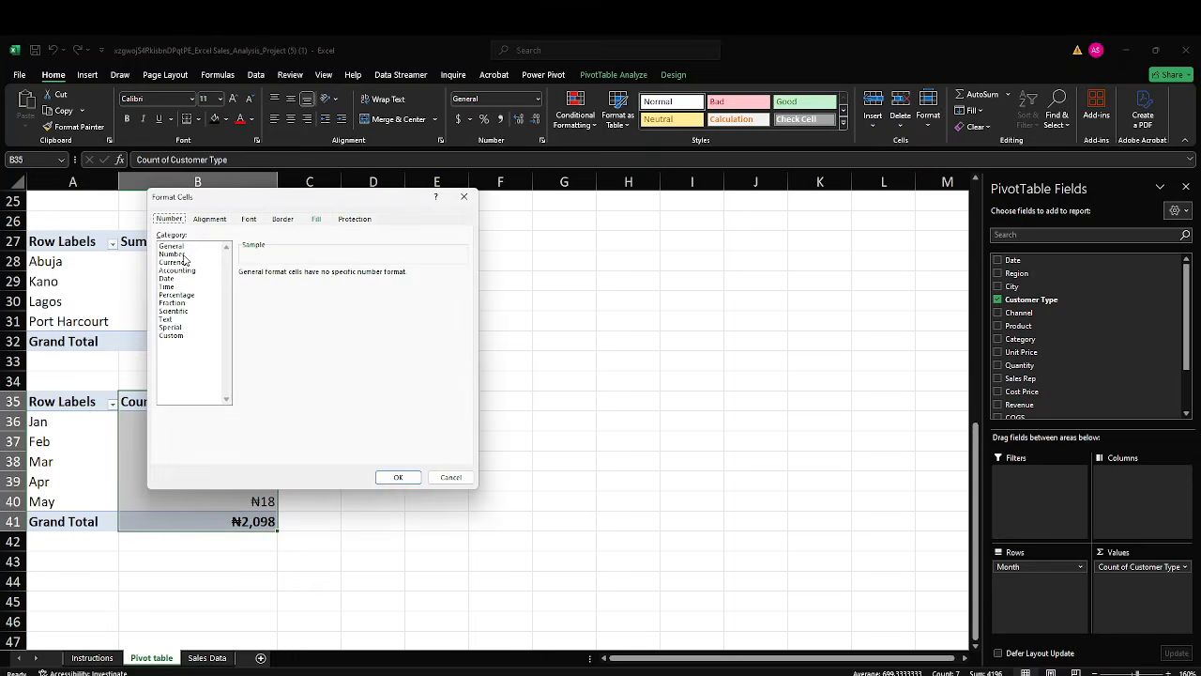
pyautogui.click(178, 254)
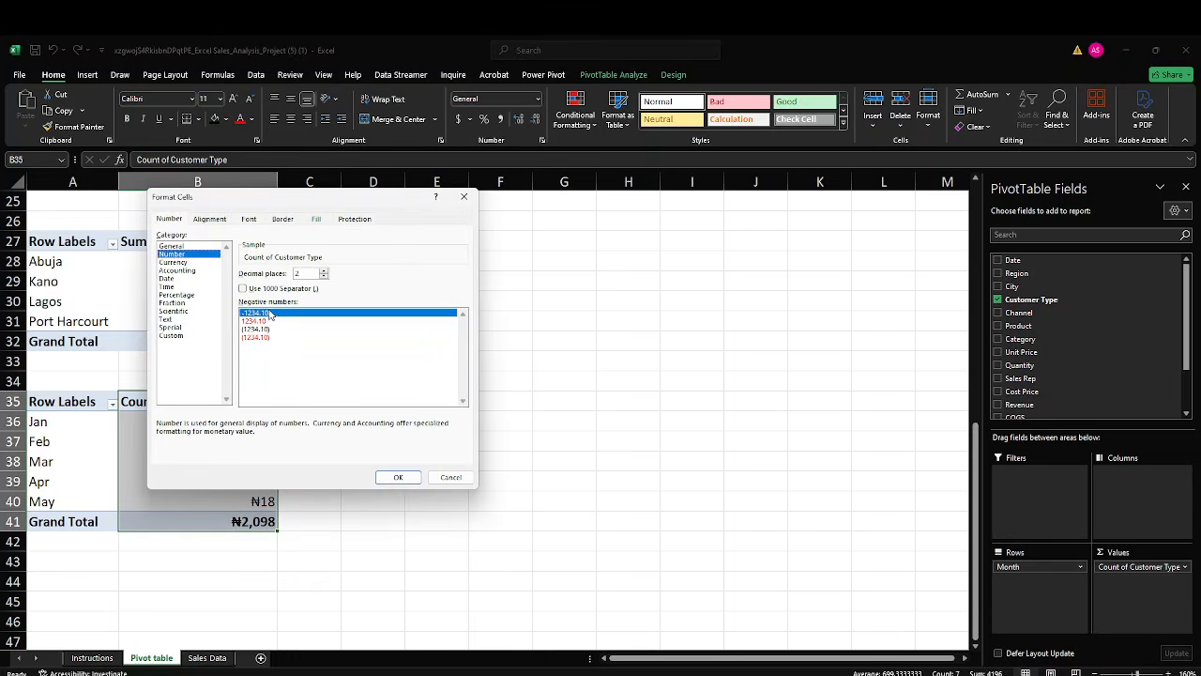
pyautogui.click(398, 477)
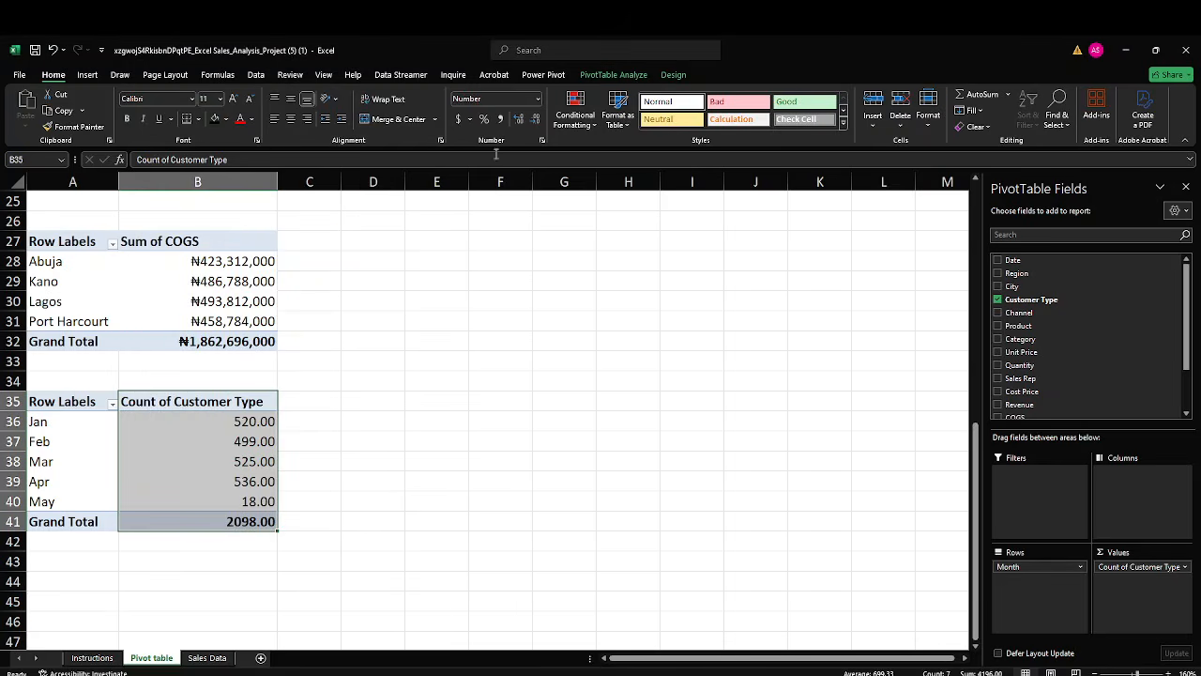
pyautogui.click(535, 120)
pyautogui.click(535, 120)
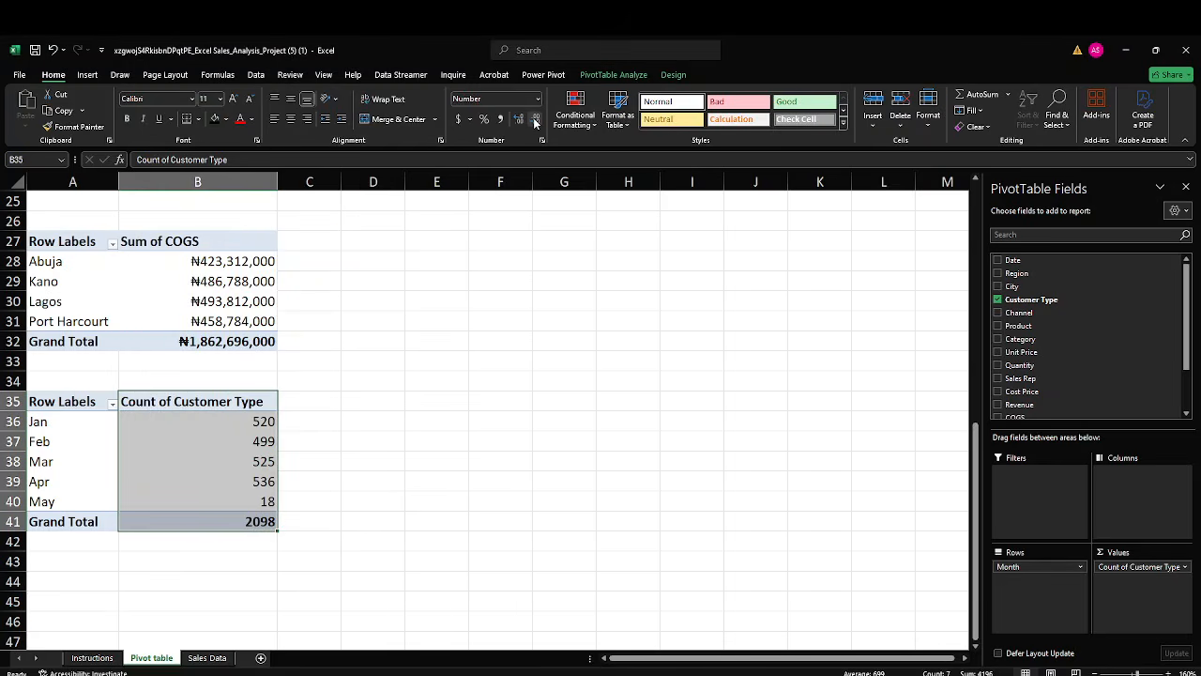
pyautogui.click(510, 245)
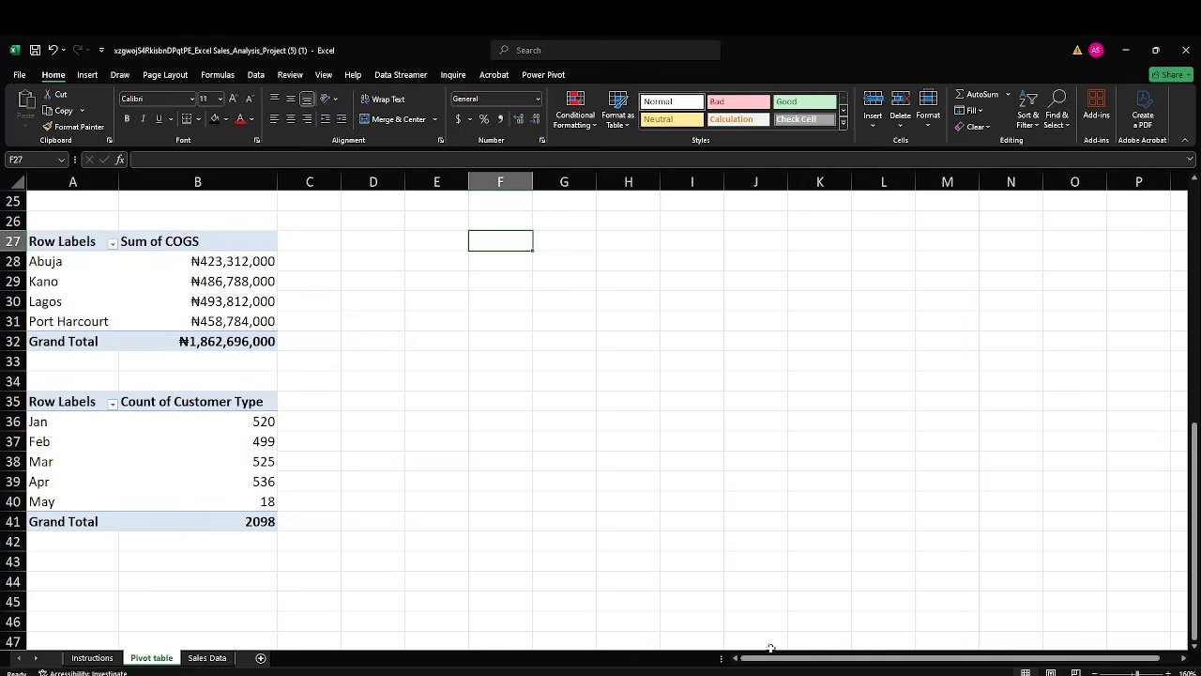
# Switch to the Google Meet window to check the call, and return to the Excel workbook.
pyautogui.moveTo(808, 674)
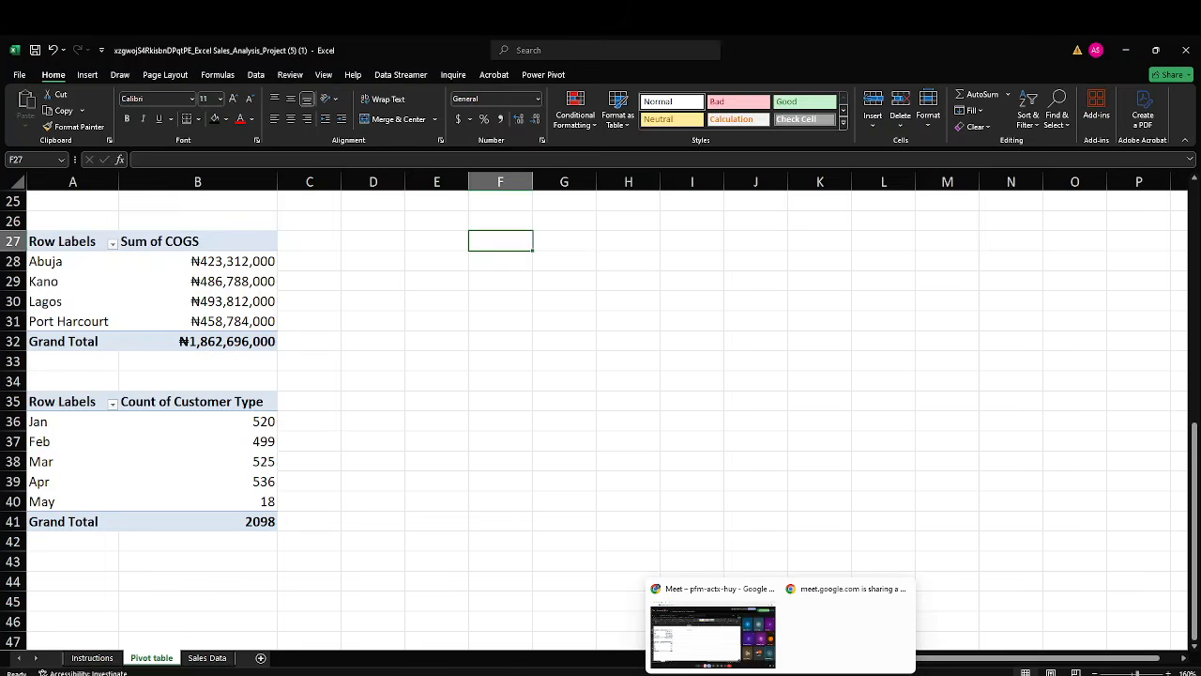
pyautogui.click(749, 664)
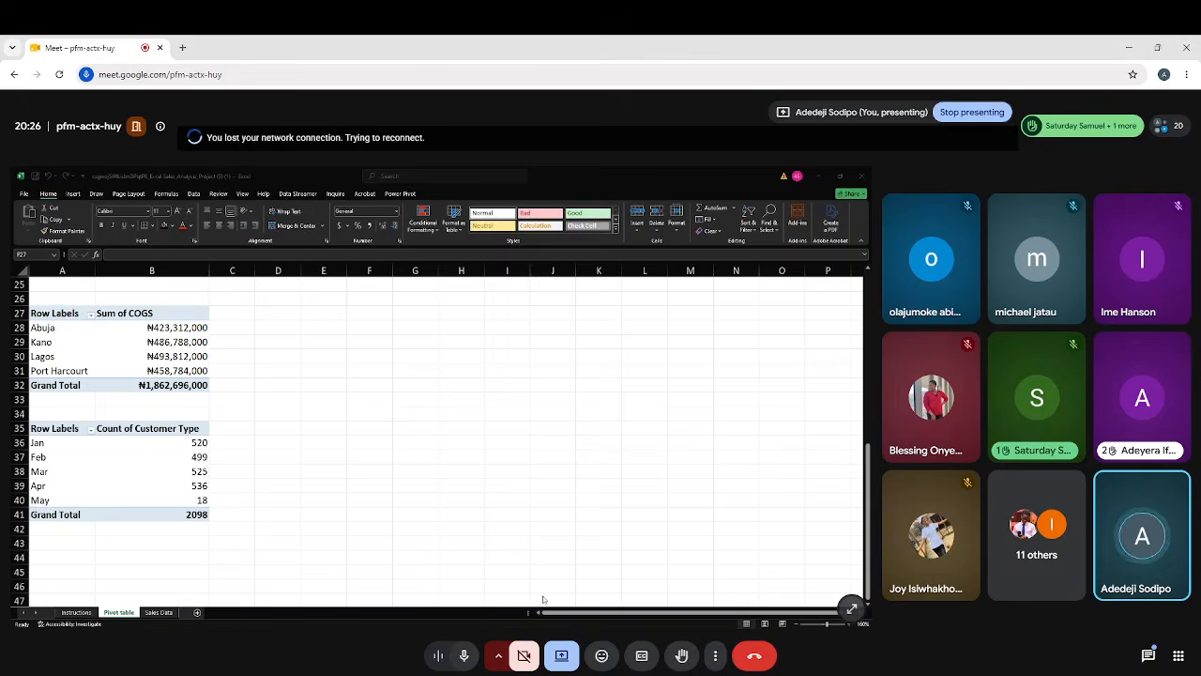
pyautogui.moveTo(798, 657)
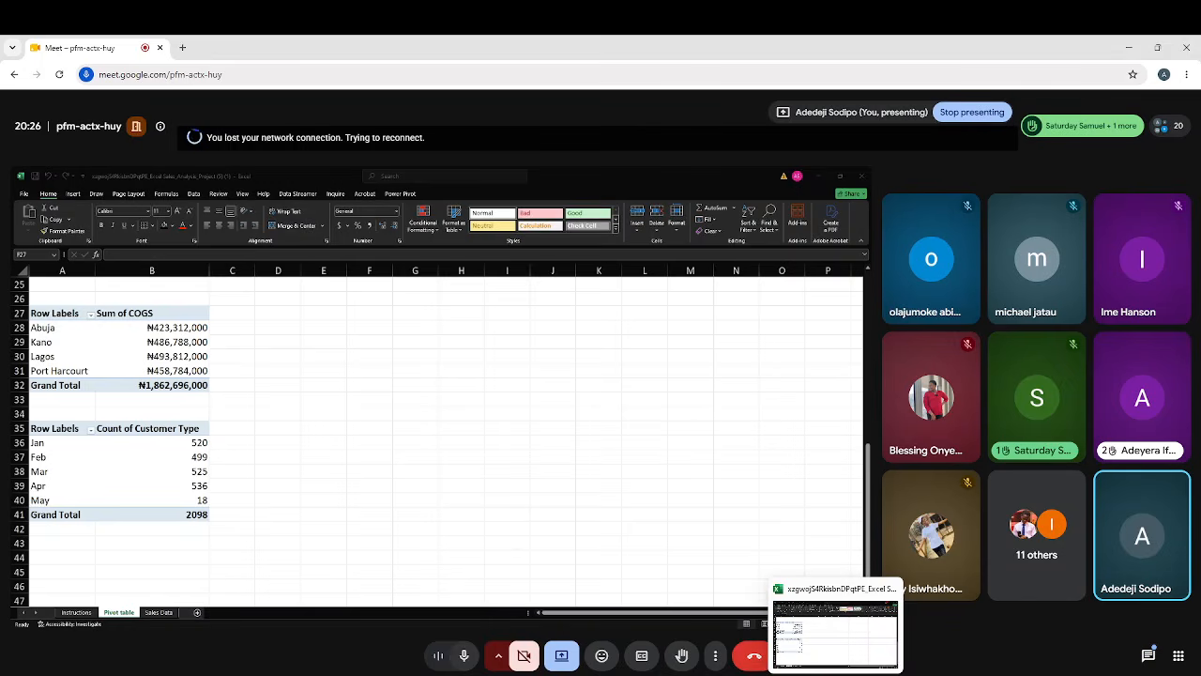
pyautogui.click(835, 654)
pyautogui.click(531, 360)
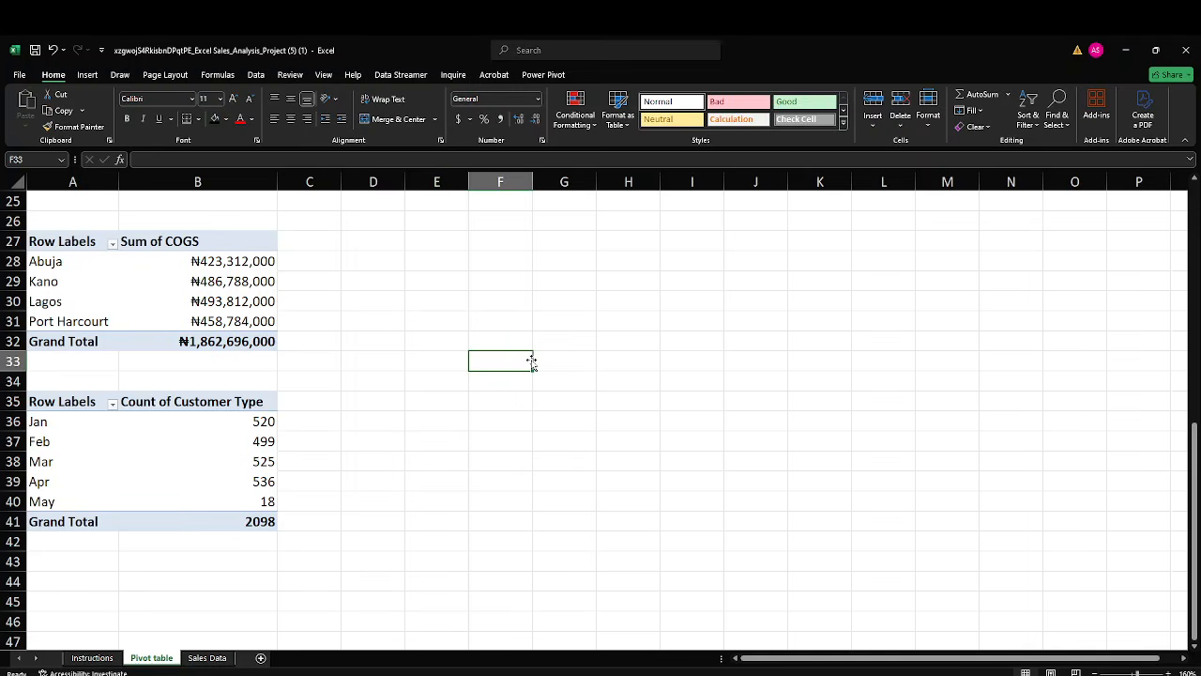
pyautogui.moveTo(786, 661)
pyautogui.moveTo(835, 673)
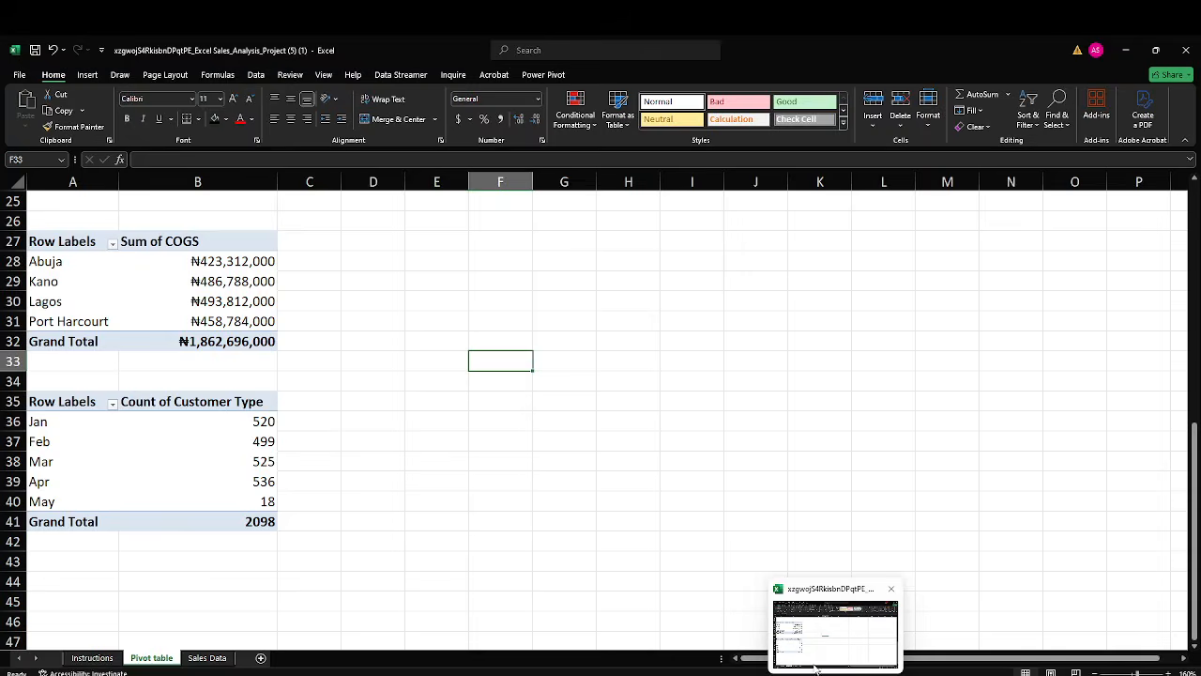
pyautogui.click(748, 654)
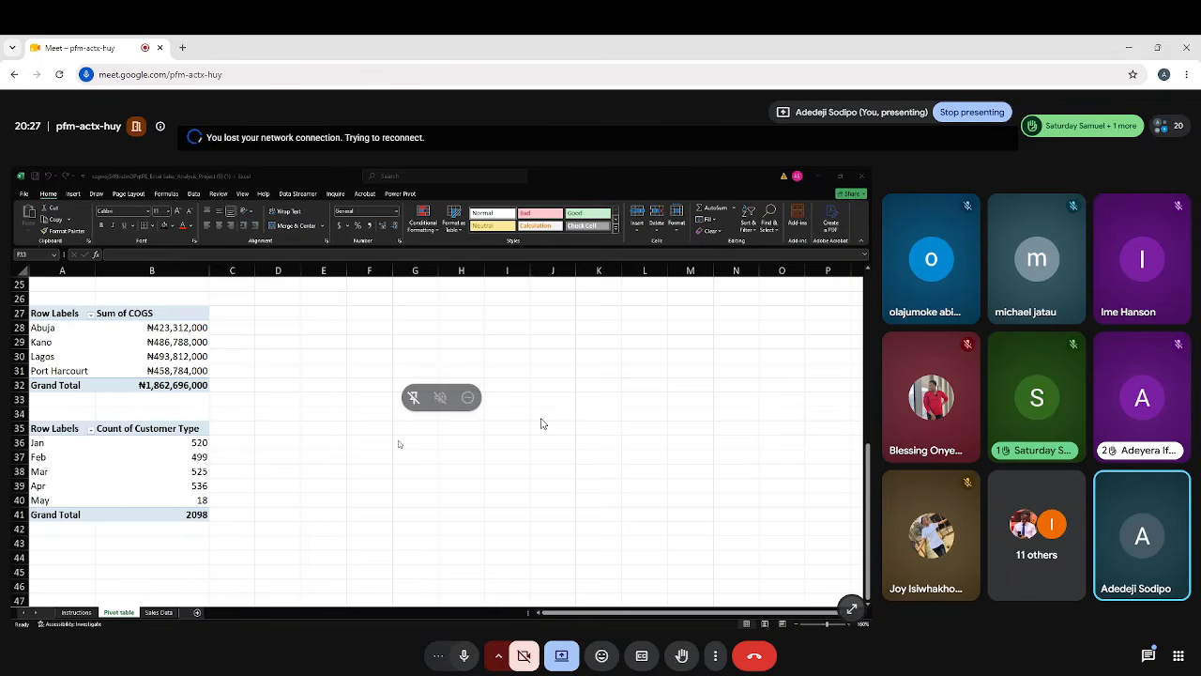
pyautogui.moveTo(808, 673)
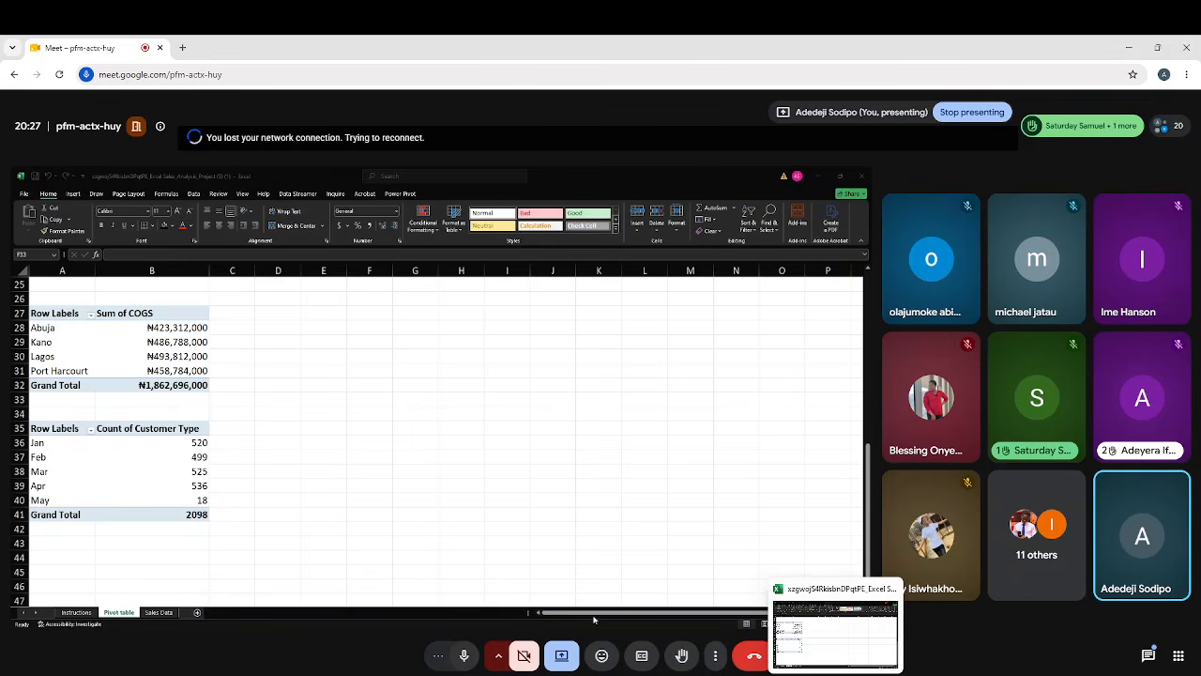
pyautogui.hotkey('alt', 'Tab')
# Review the profit, revenue and COGS PivotTables on the Pivot table sheet.
pyautogui.click(667, 456)
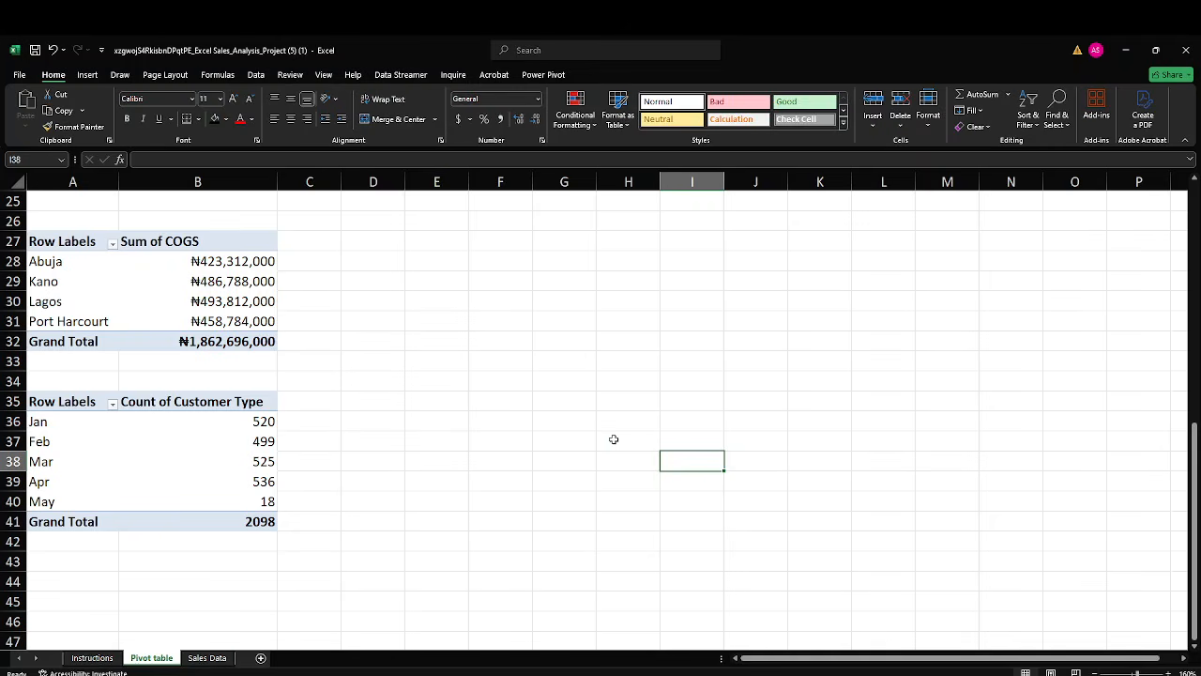
pyautogui.scroll(5, 614, 439)
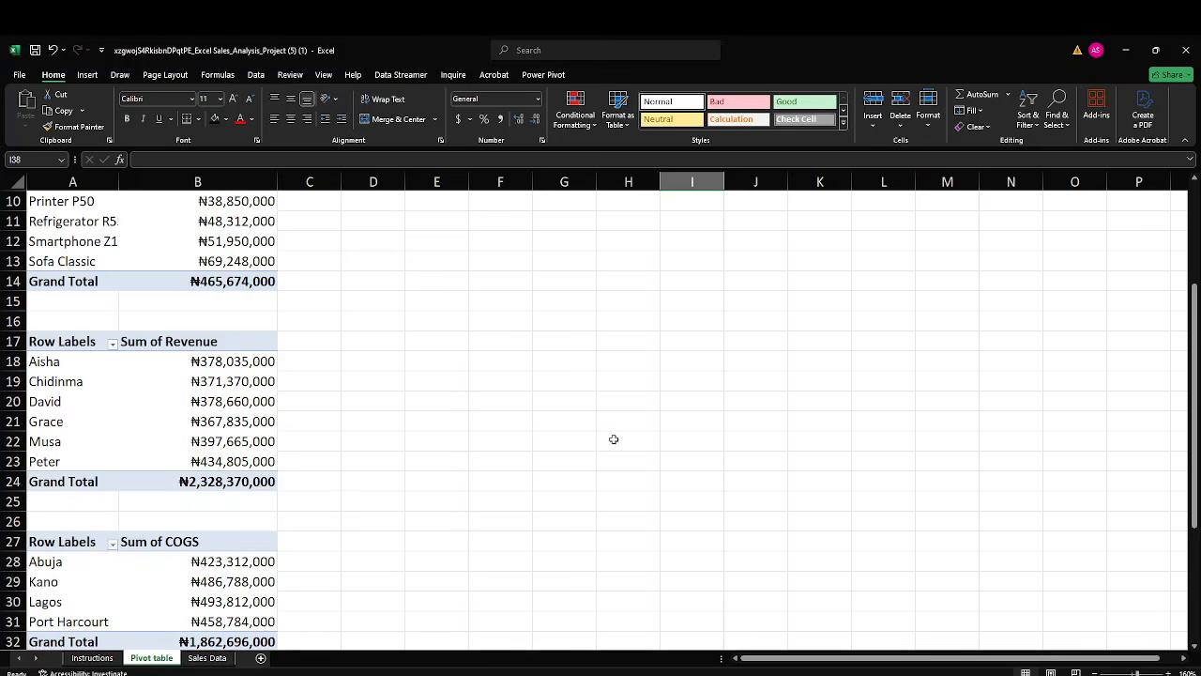
pyautogui.scroll(3, 614, 439)
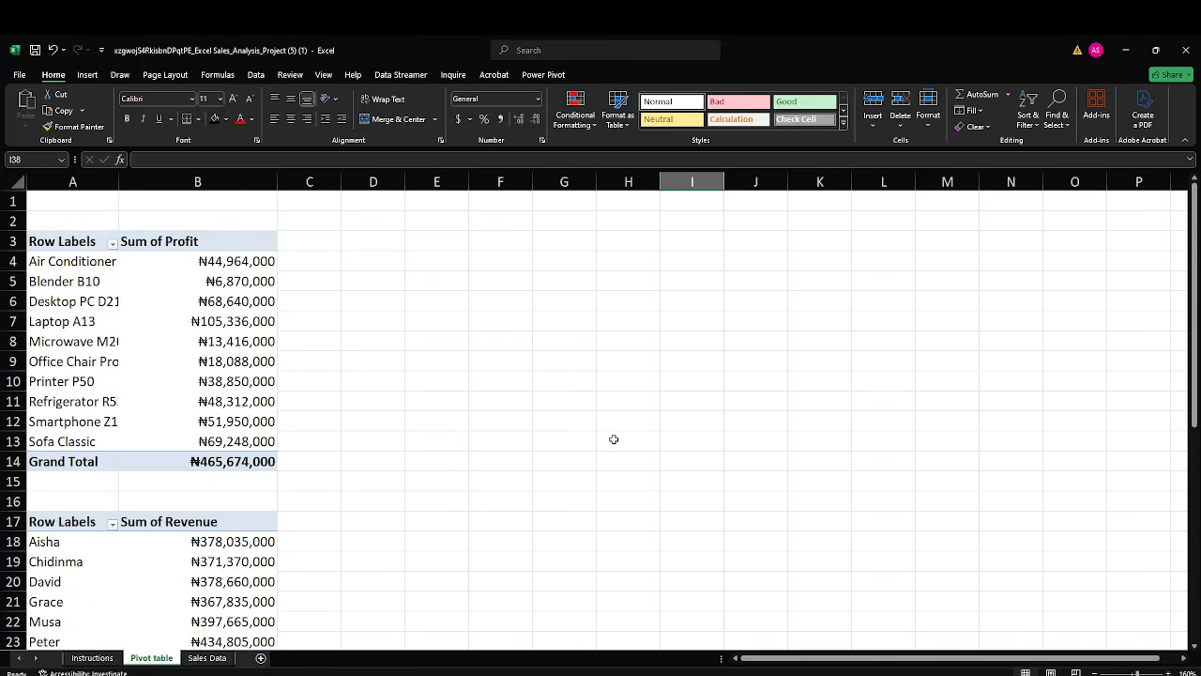
pyautogui.scroll(-4, 613, 440)
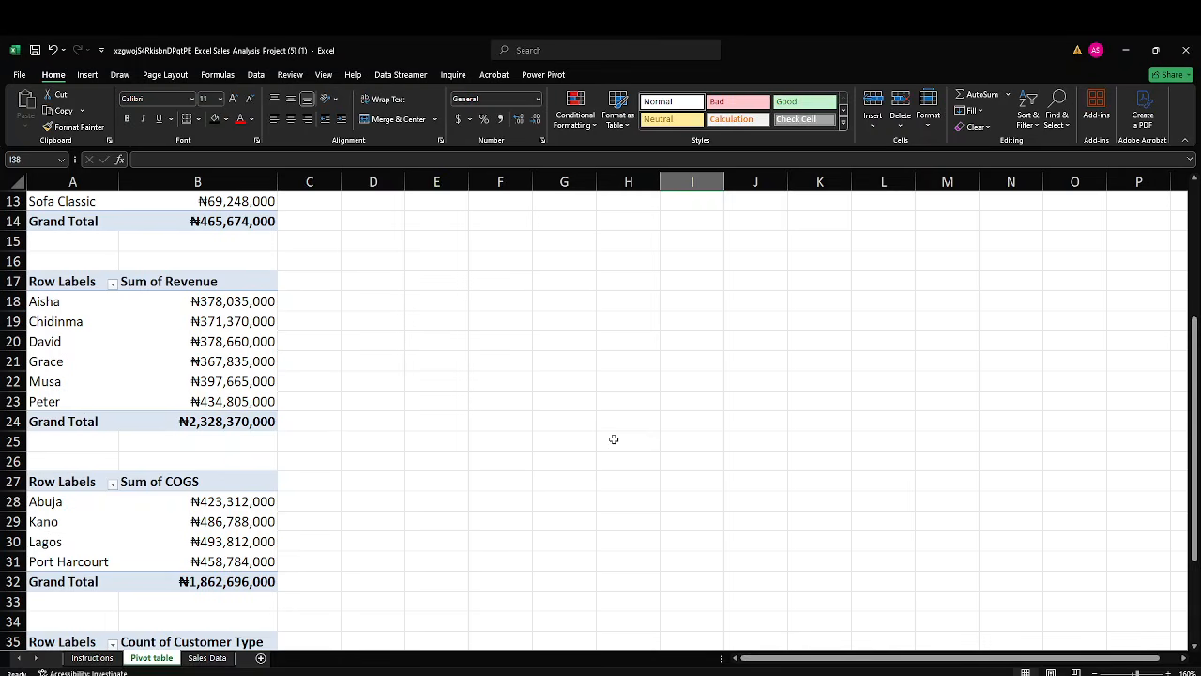
# Compare the PivotTables on the Pivot table sheet with the calculated columns on the Sales Data sheet.
pyautogui.scroll(-3, 613, 439)
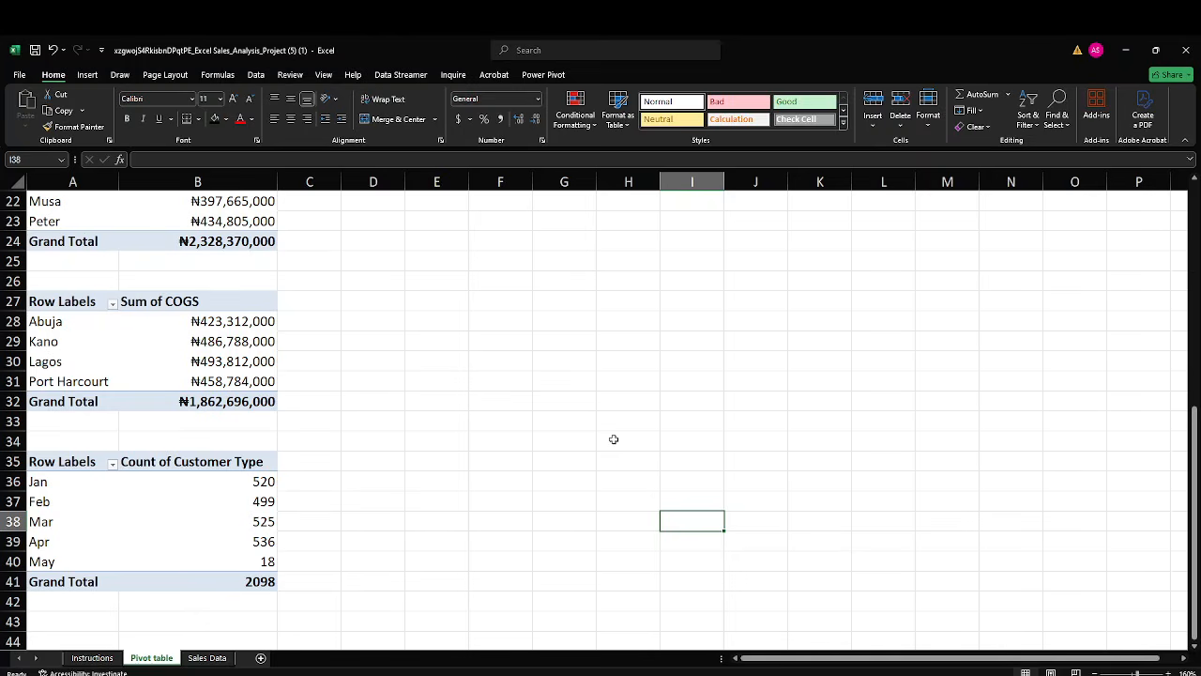
pyautogui.scroll(7, 613, 440)
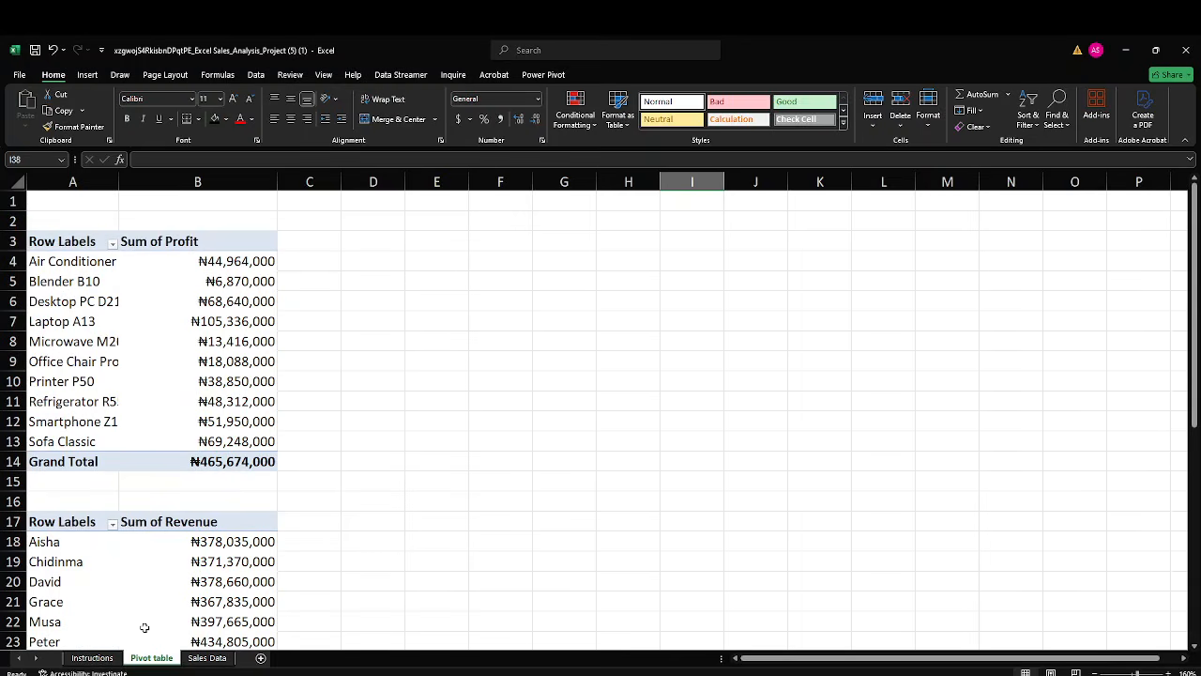
pyautogui.click(100, 660)
pyautogui.click(197, 660)
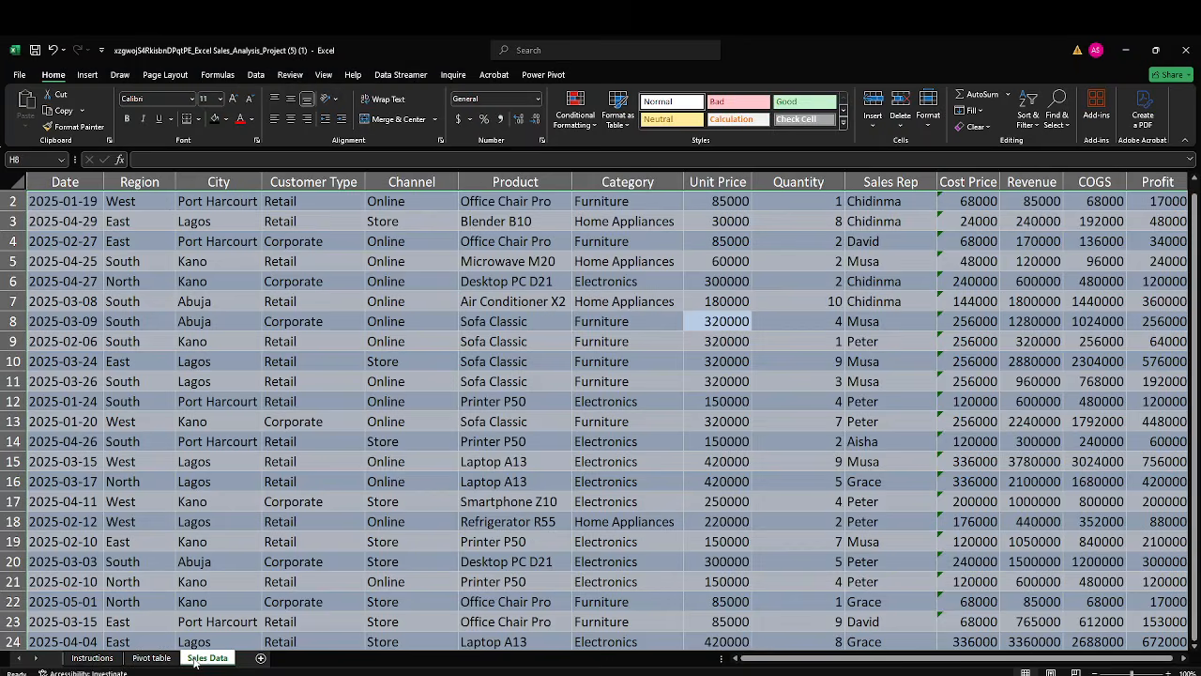
pyautogui.click(840, 521)
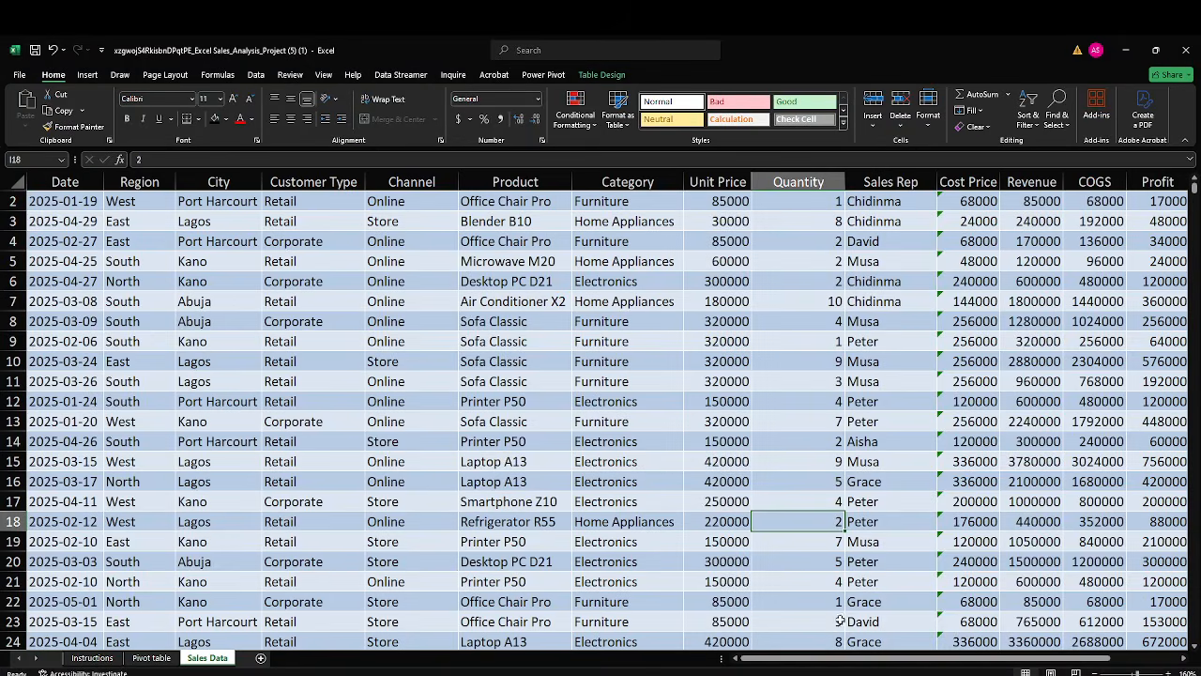
pyautogui.moveTo(850, 662); pyautogui.dragTo(938, 666)
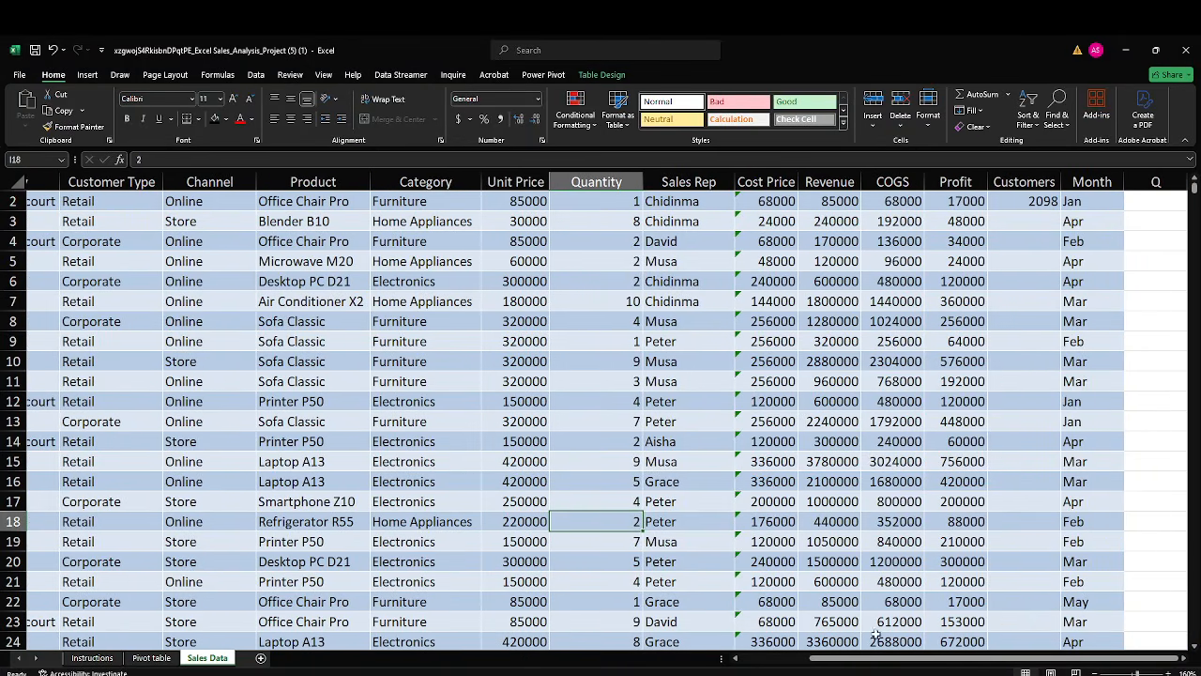
pyautogui.click(151, 658)
pyautogui.scroll(-8, 396, 389)
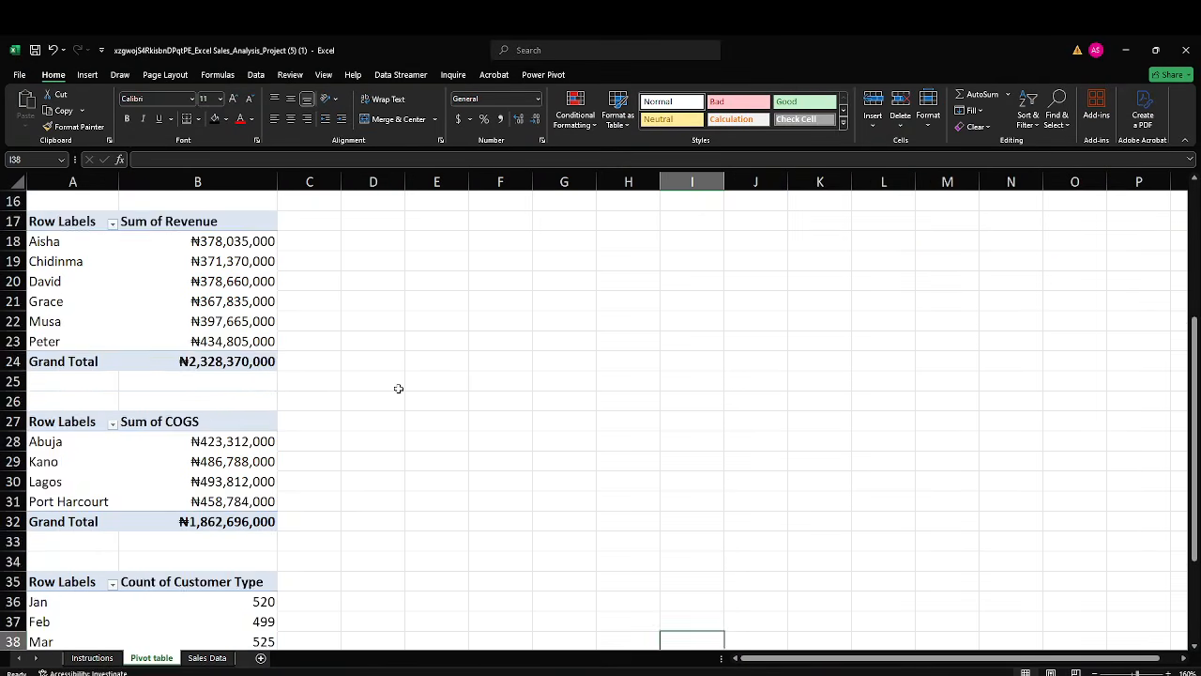
pyautogui.scroll(-1, 398, 388)
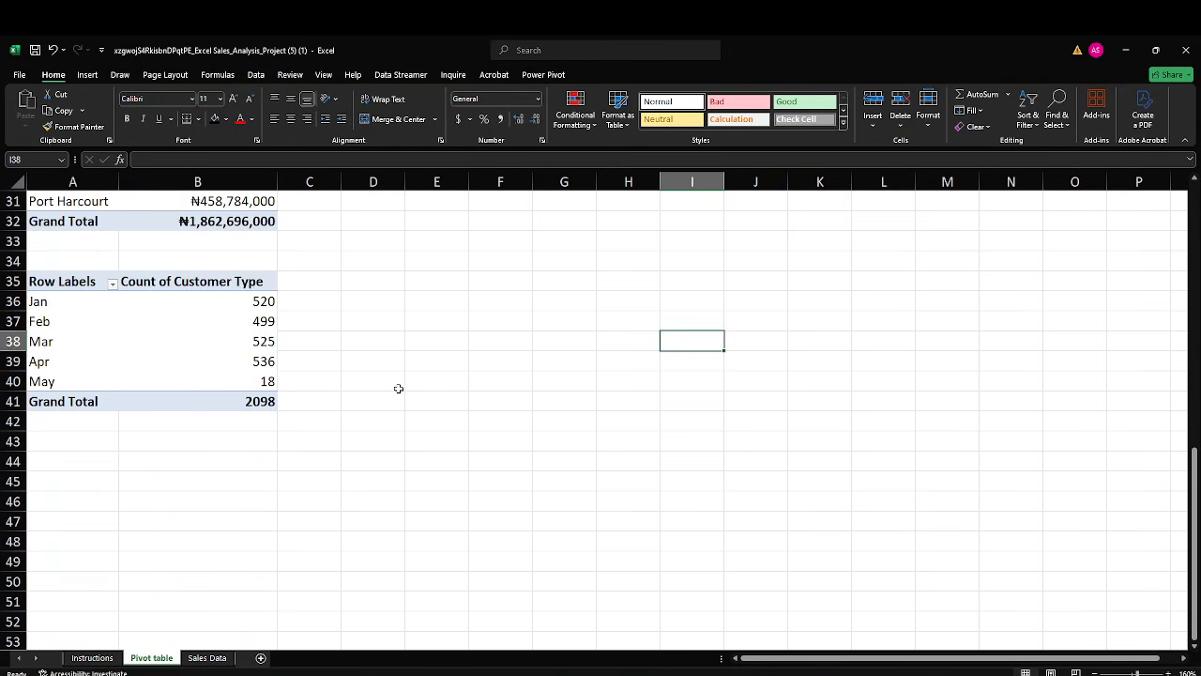
# Check the task list on the Instructions sheet, and return to the profit PivotTable on the Pivot table sheet.
pyautogui.click(103, 659)
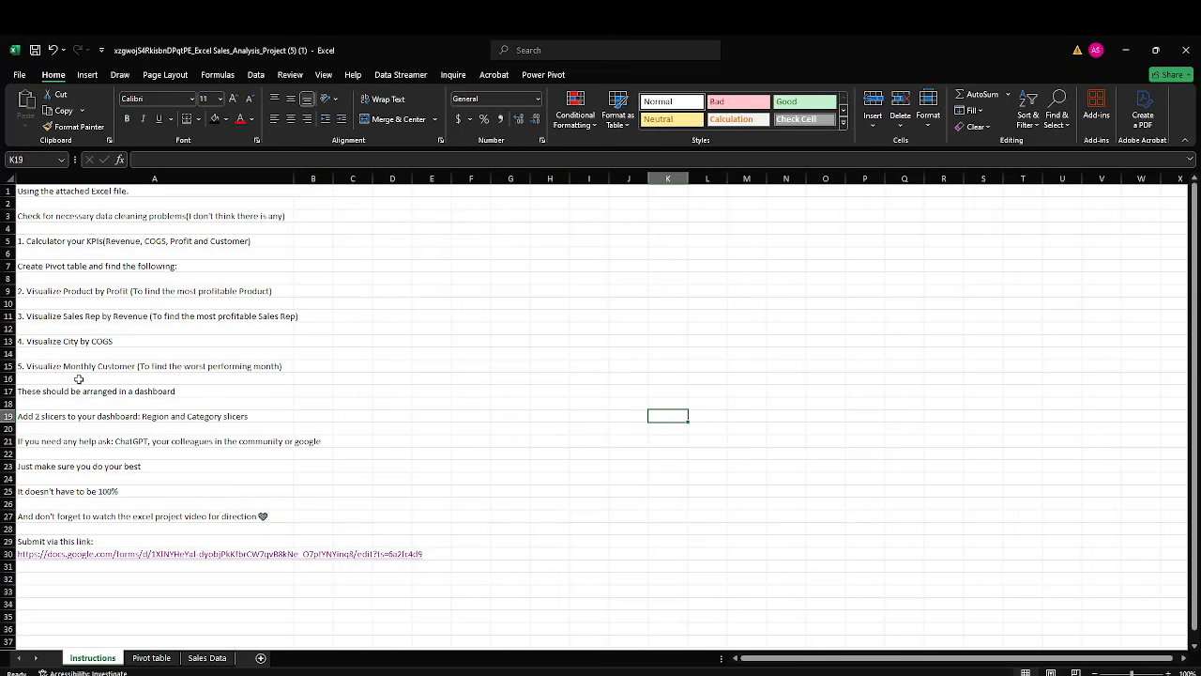
pyautogui.click(153, 658)
pyautogui.scroll(4, 195, 547)
pyautogui.scroll(4, 196, 547)
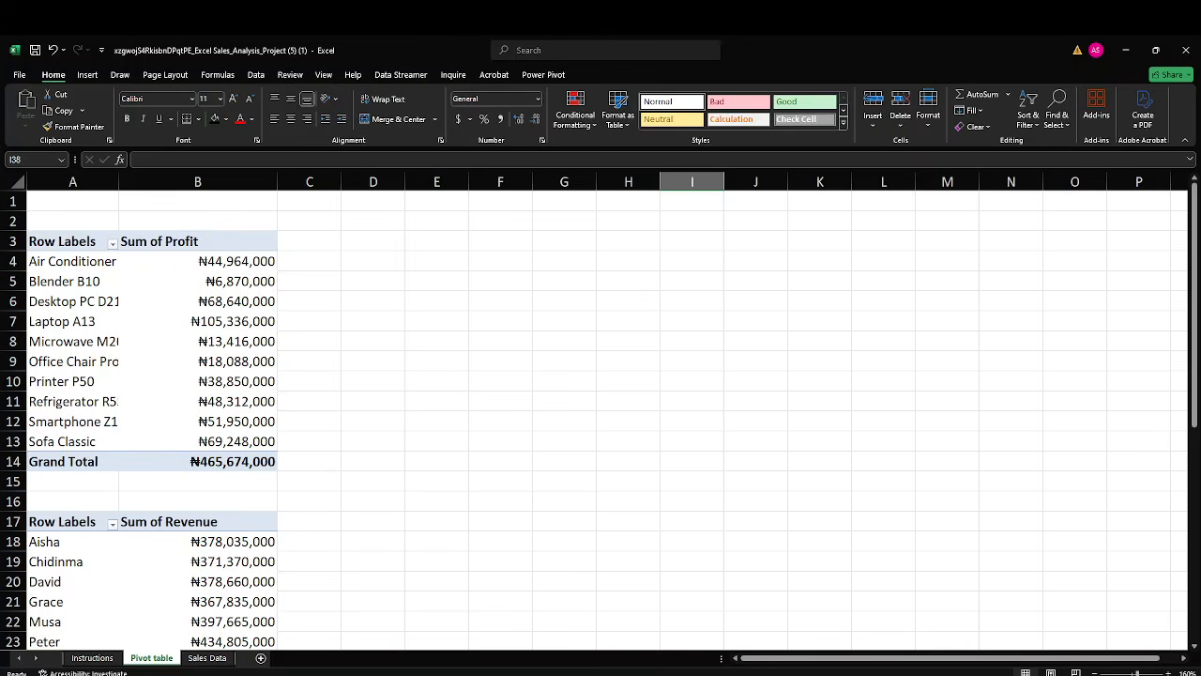
# Switch to the Google Meet window to look at the call, and go back to the Excel workbook.
pyautogui.click(710, 631)
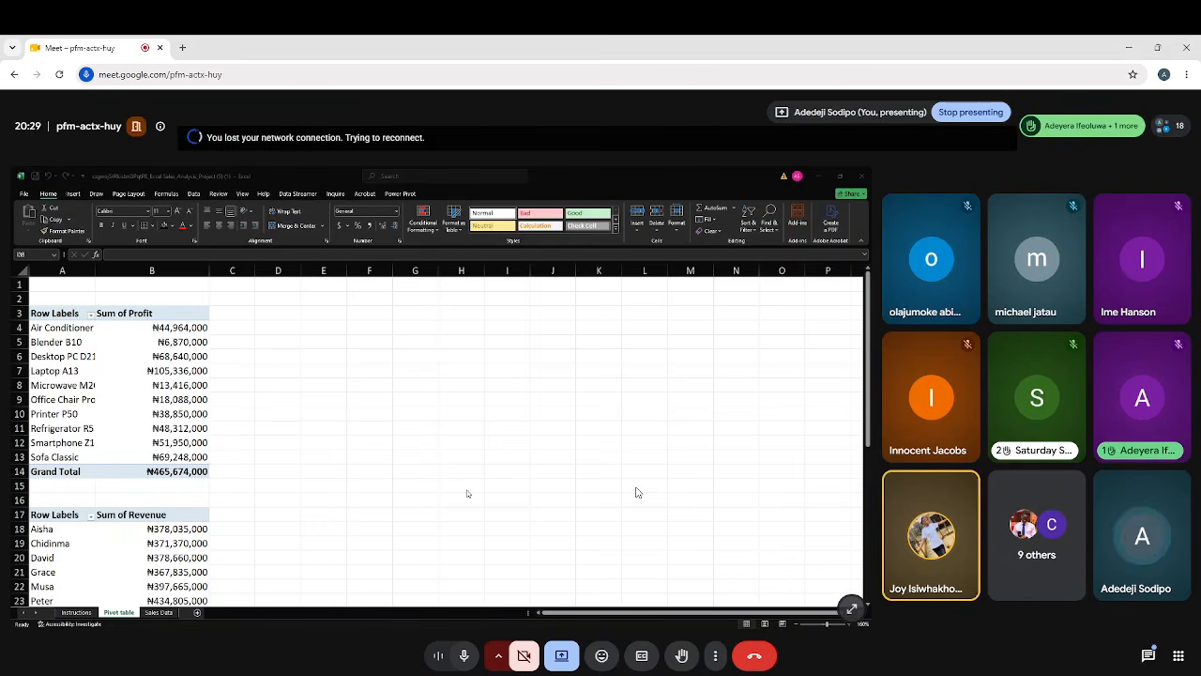
pyautogui.moveTo(809, 674)
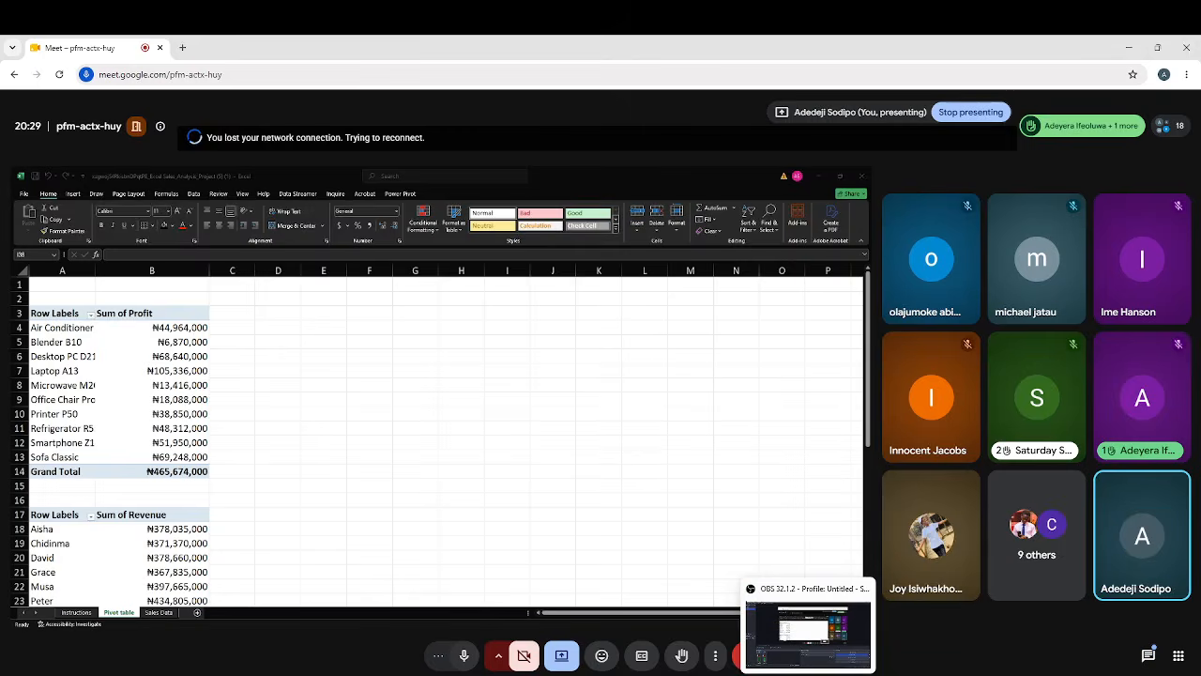
pyautogui.click(830, 646)
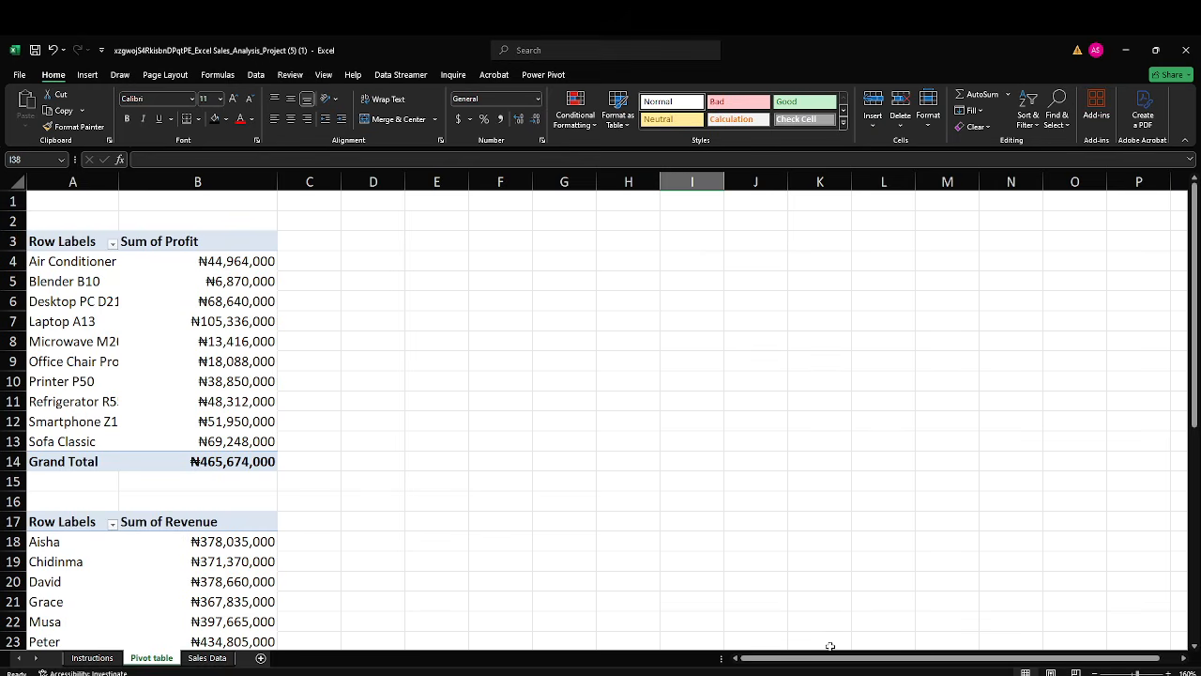
# Clear all values in the Profit column on the Sales Data sheet, from N2 down to the table's last row.
pyautogui.click(93, 658)
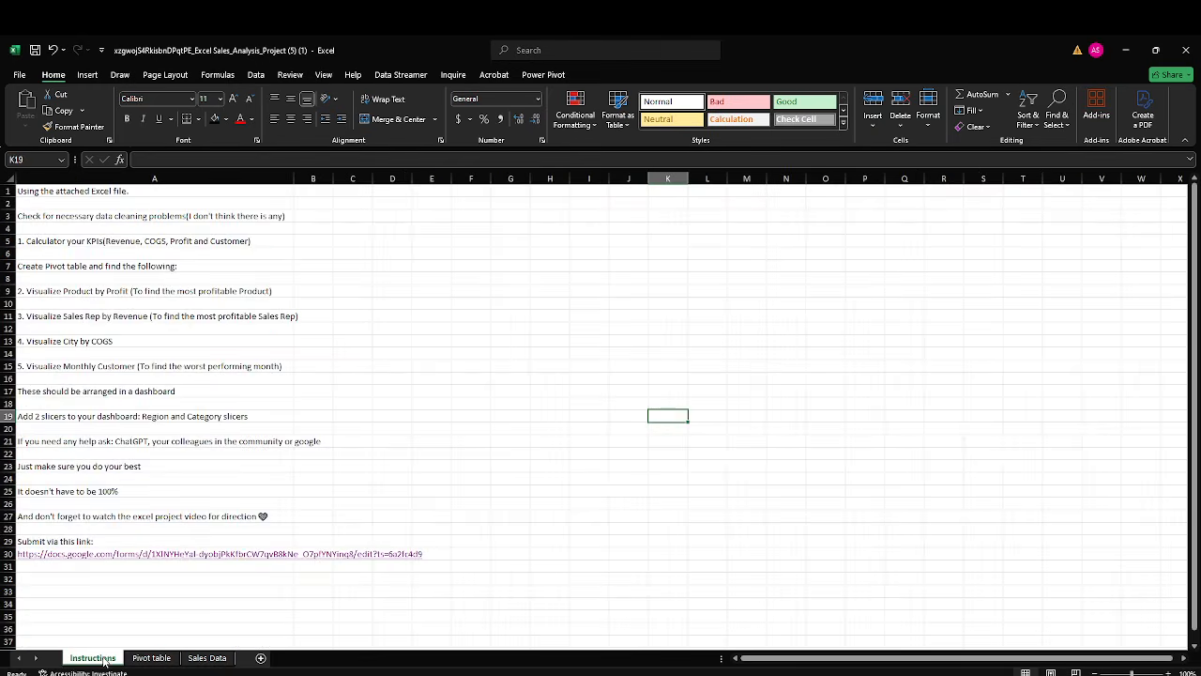
pyautogui.click(195, 659)
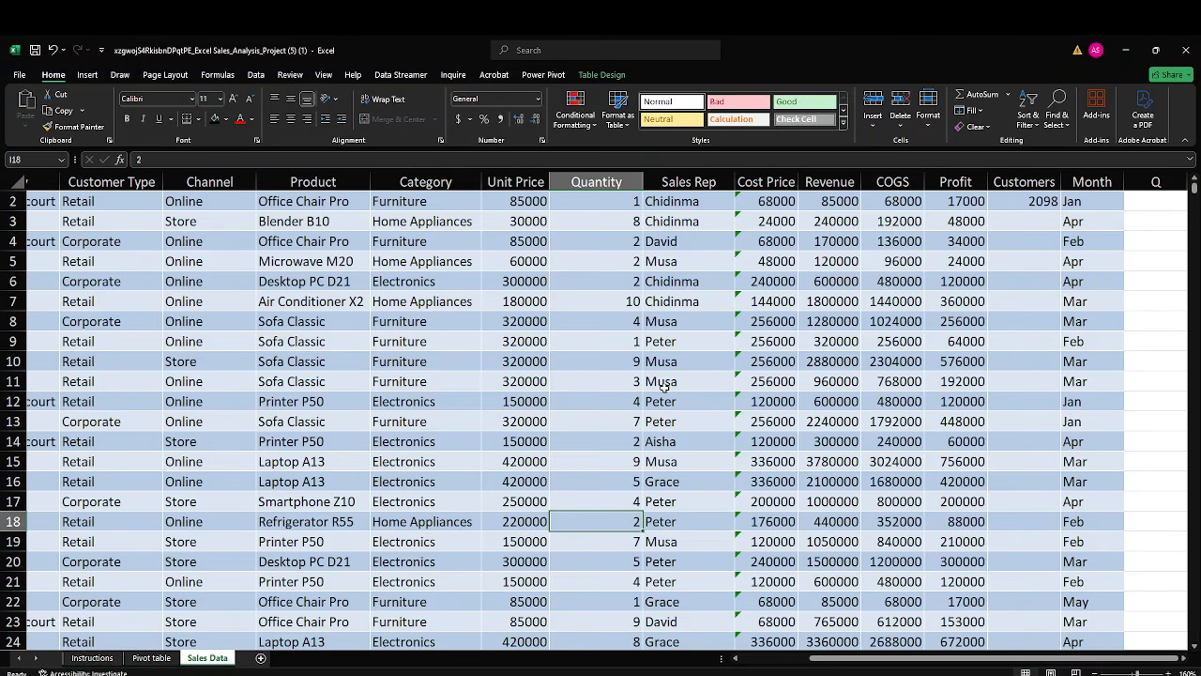
pyautogui.scroll(1, 826, 364)
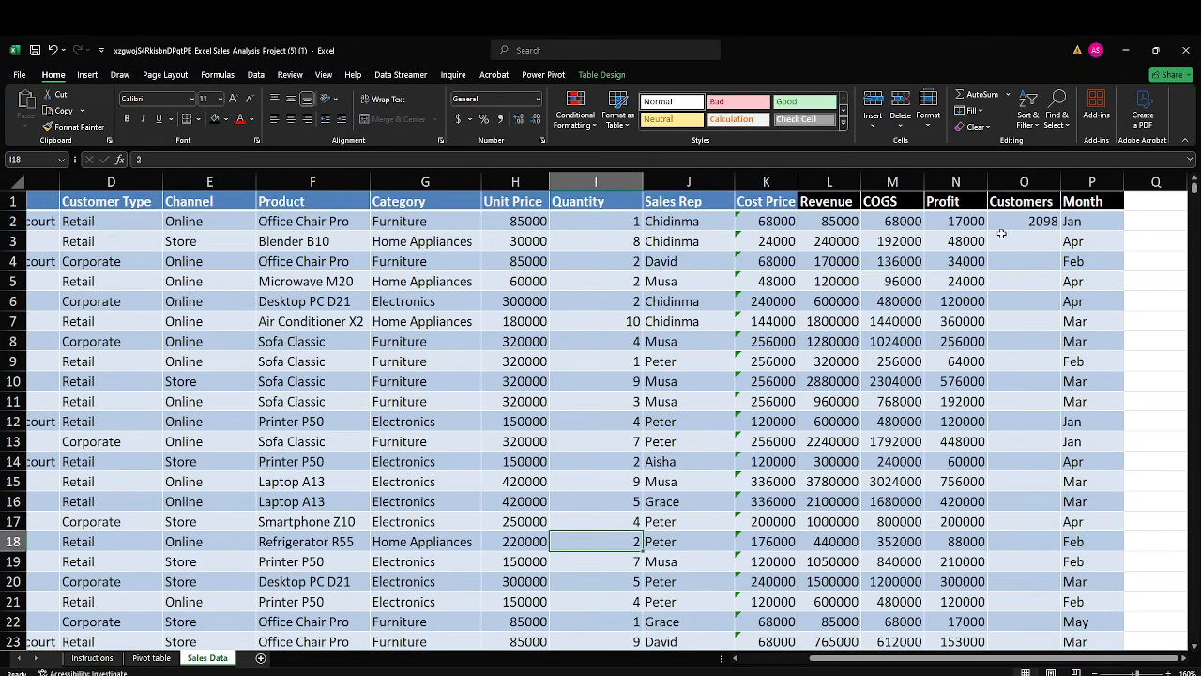
pyautogui.click(962, 222)
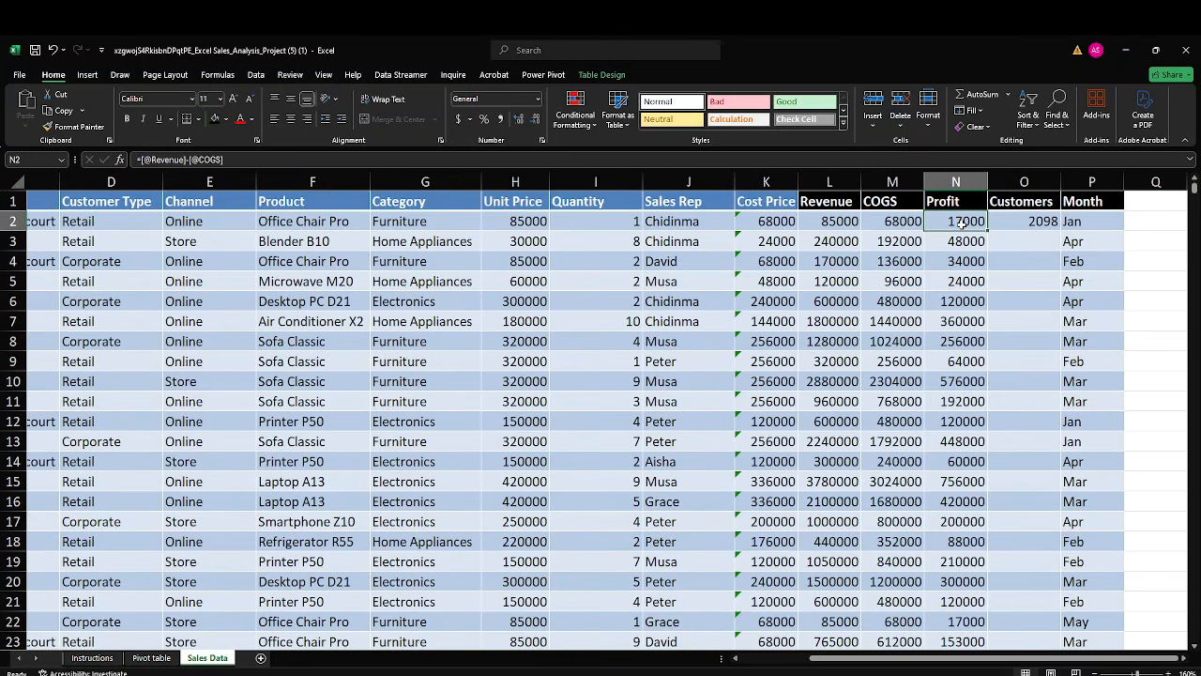
pyautogui.hotkey('ctrl', 'shift', 'Down')
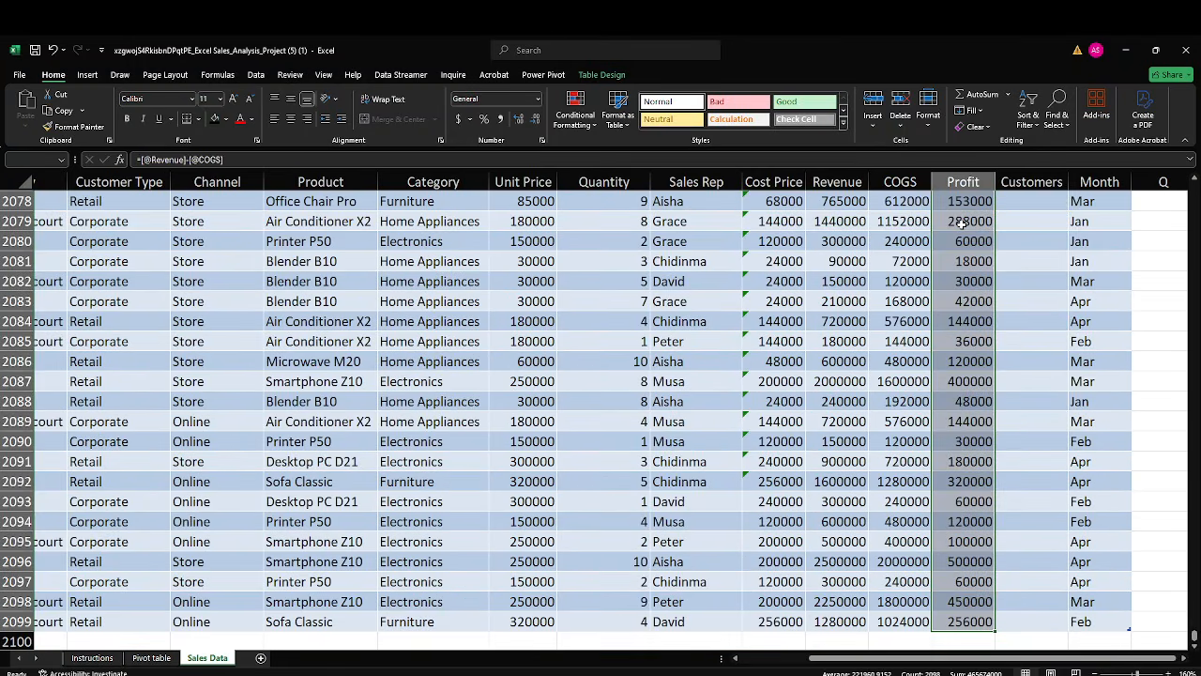
pyautogui.press('Delete')
pyautogui.click(961, 225)
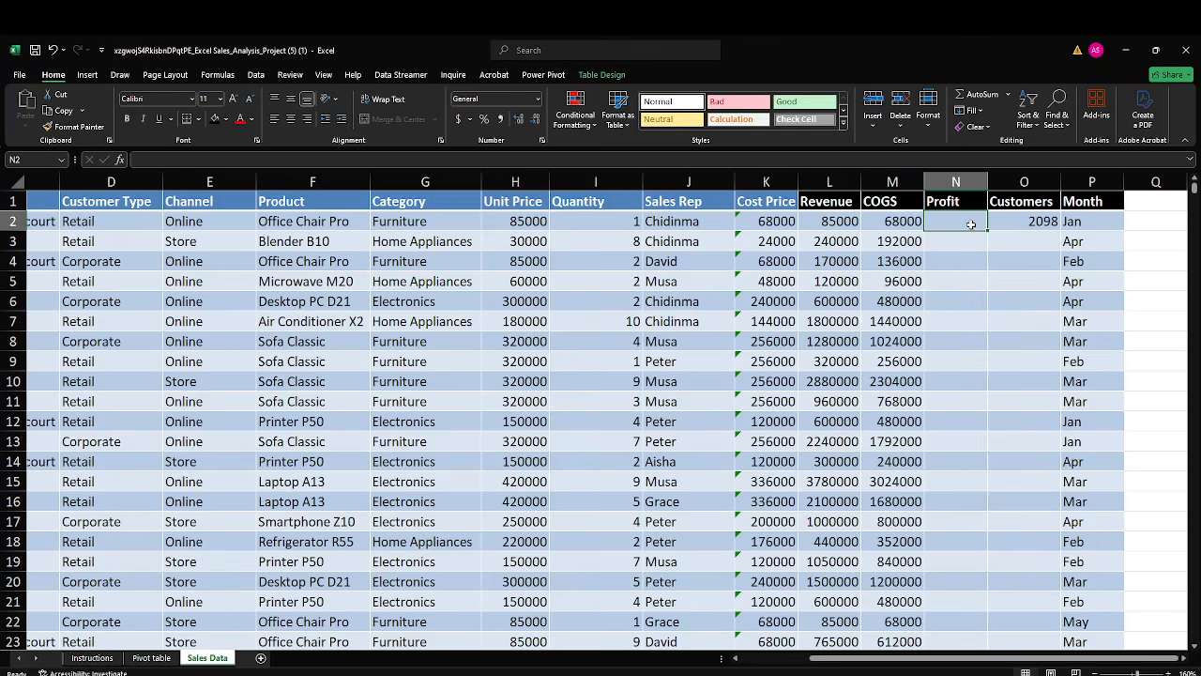
pyautogui.write('=')
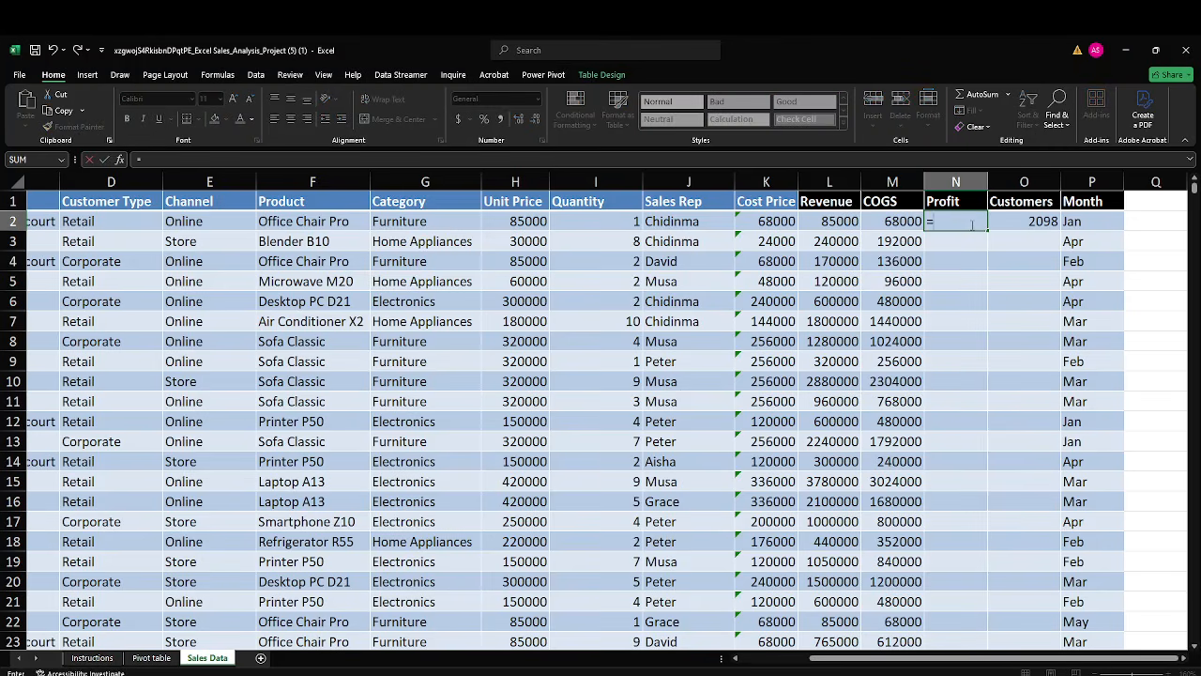
pyautogui.click(851, 217)
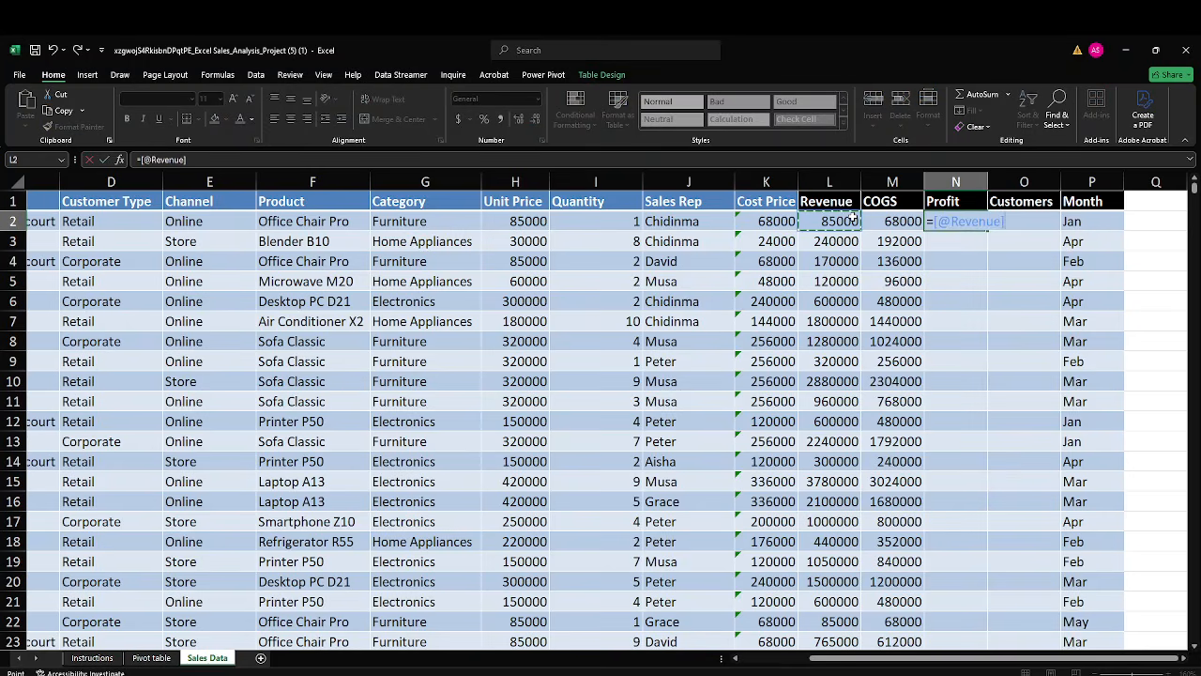
pyautogui.write('-')
pyautogui.click(885, 224)
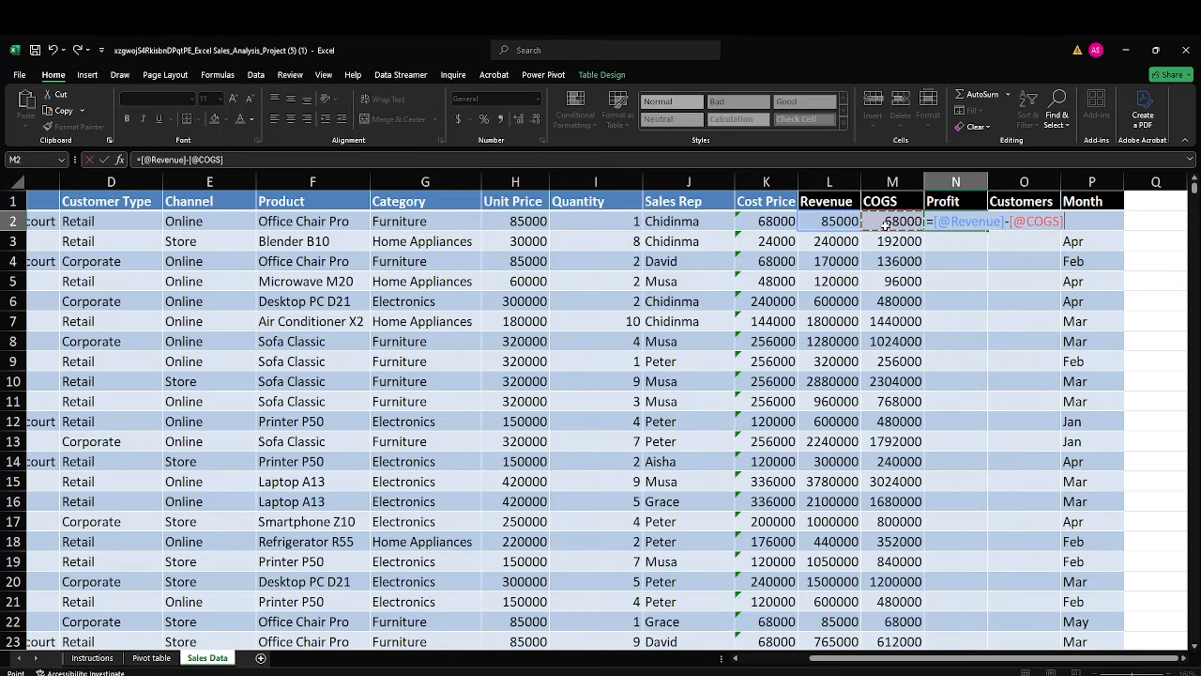
pyautogui.press('Return')
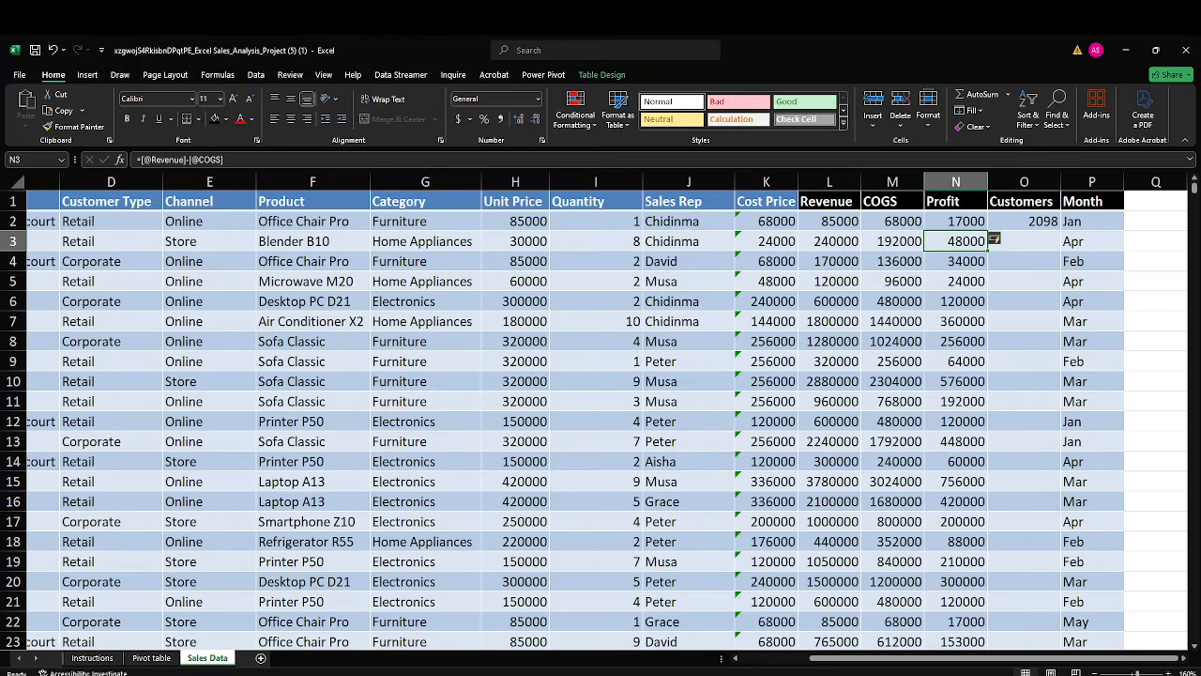
# Switch to the Google Meet window to check the call, and bring up the OBS recording window.
pyautogui.click(746, 663)
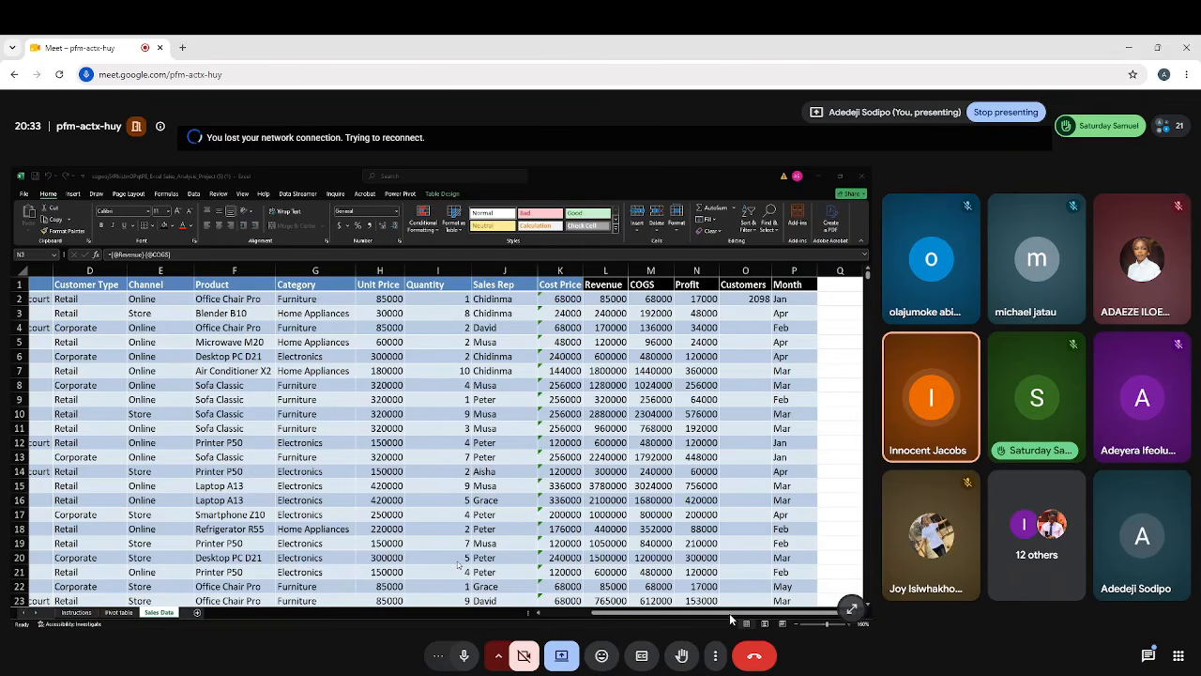
pyautogui.click(793, 630)
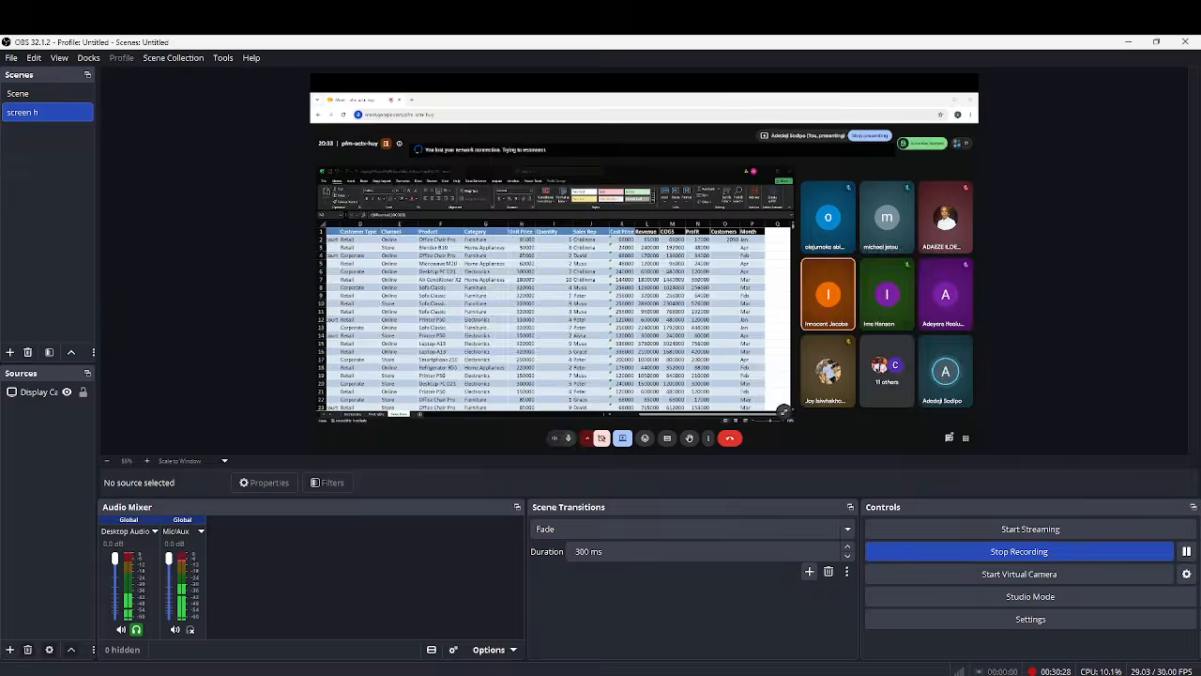